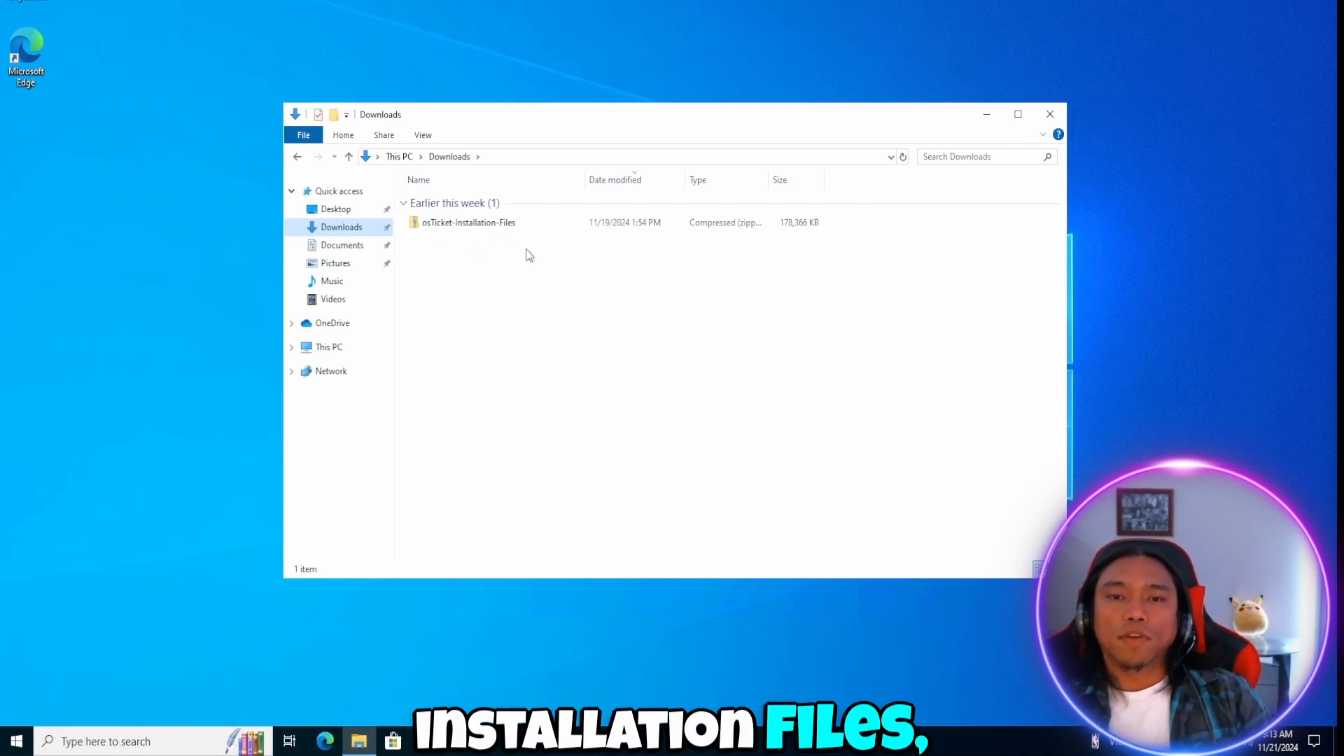
Extract the osTicket-Installation-Files archive in Downloads and open the extracted osTicket-Installation-Files folder.
{"action": "right_click", "coordinate": [456, 227]}
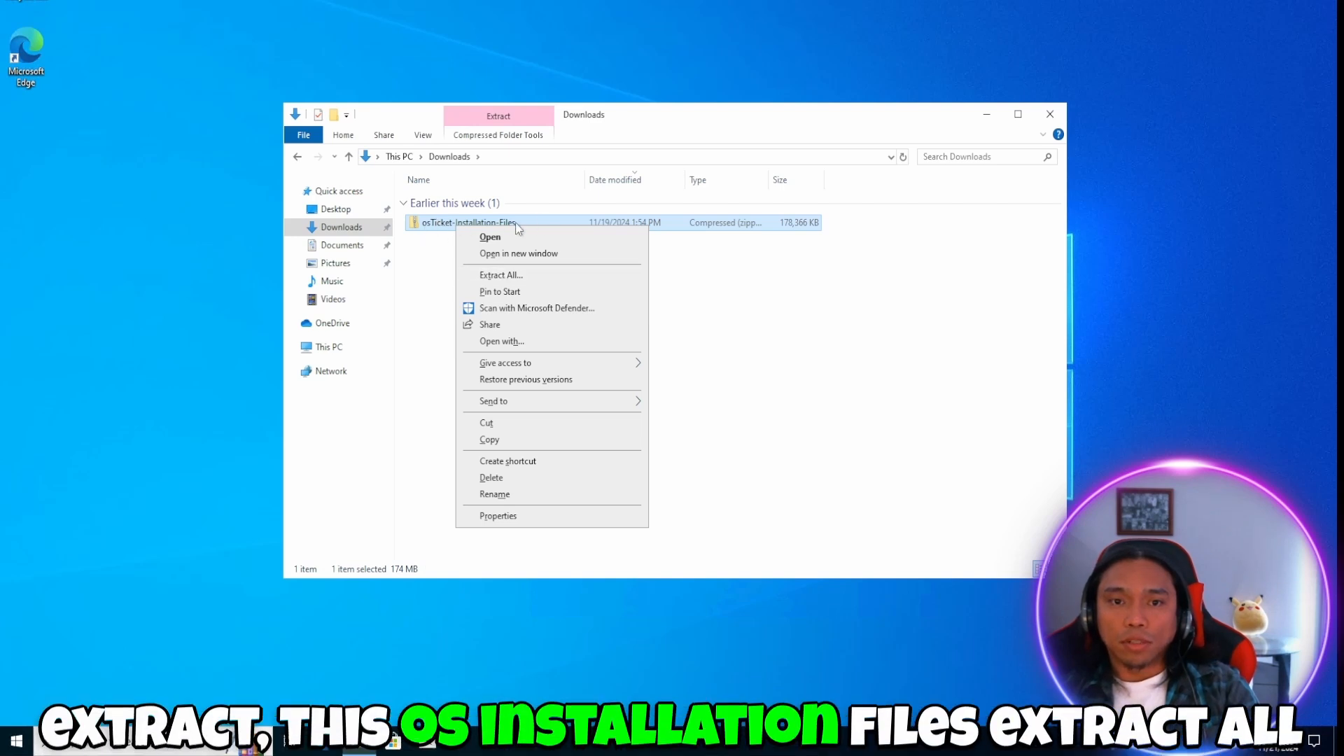
{"action": "left_click", "coordinate": [500, 275]}
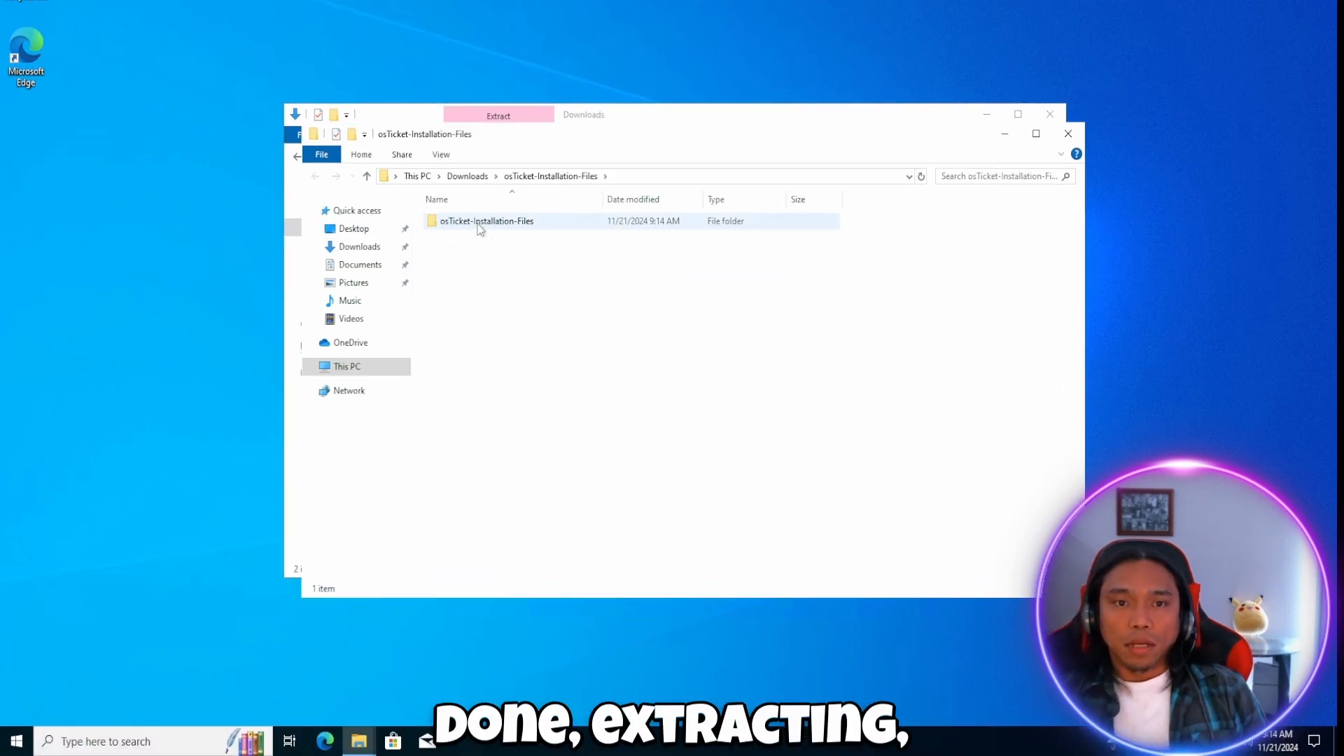
{"action": "double_click", "coordinate": [480, 222]}
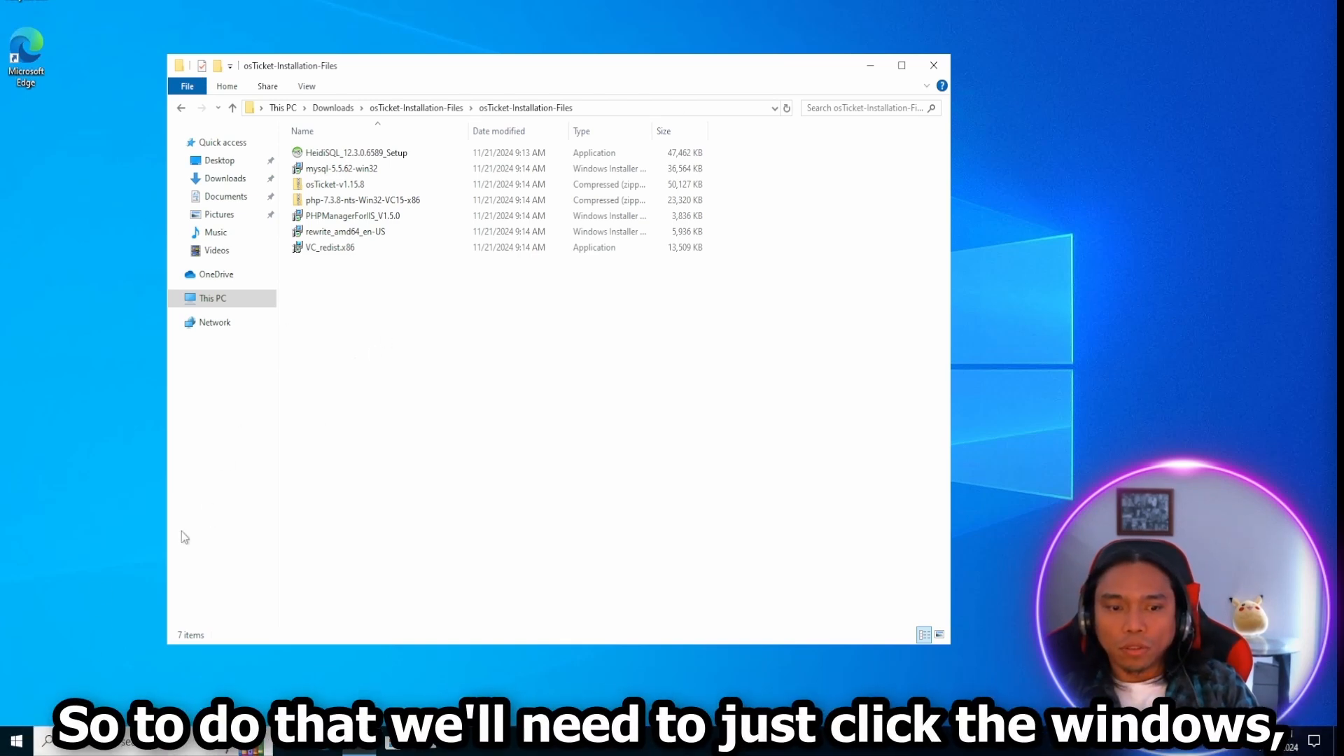
Open the Windows features on/off settings from the Control Panel's Programs and Features section.
{"action": "left_click", "coordinate": [16, 743]}
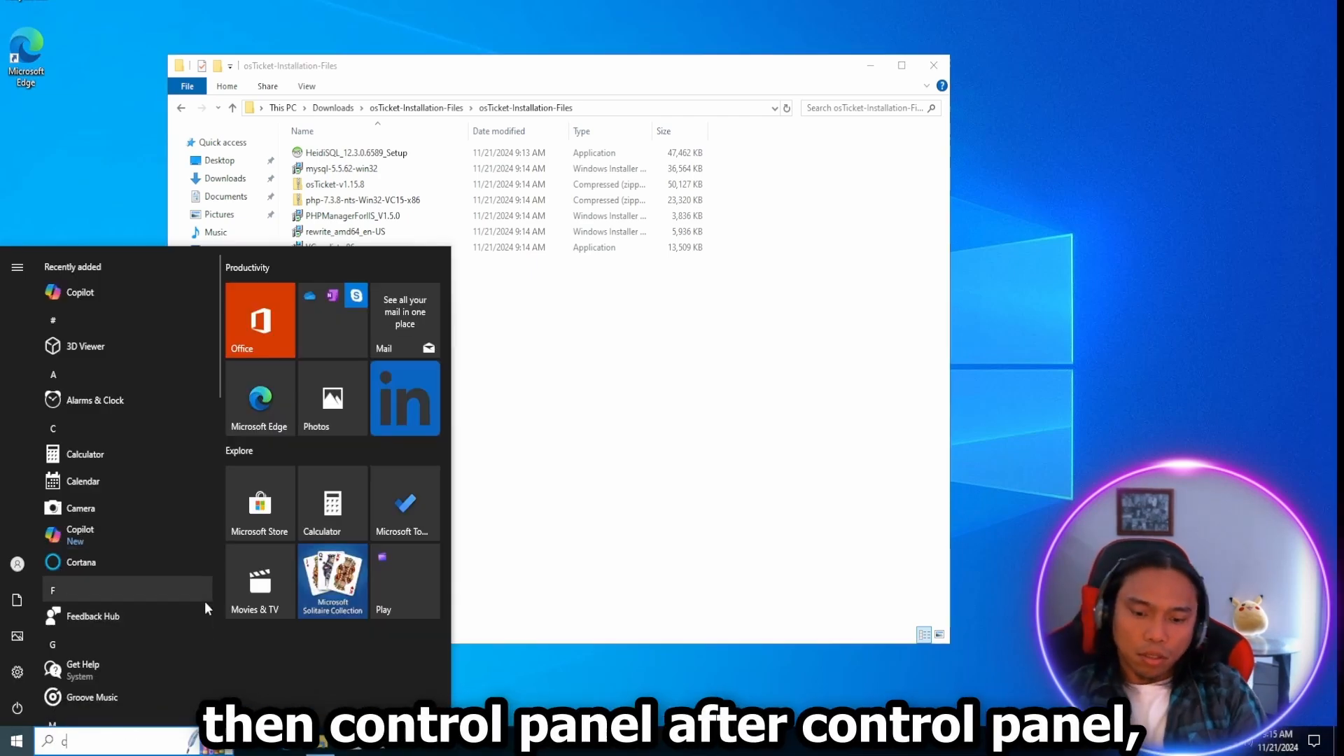
{"action": "type", "text": "con"}
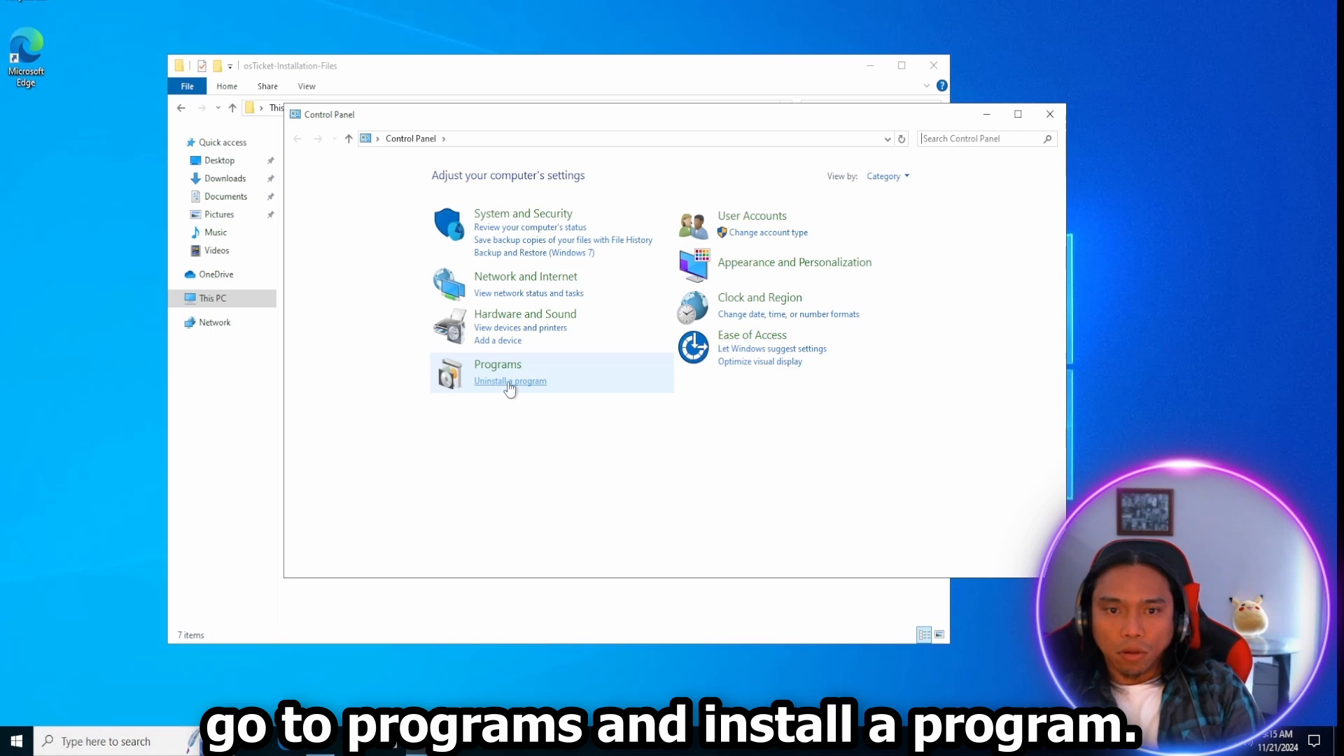
{"action": "left_click", "coordinate": [506, 382]}
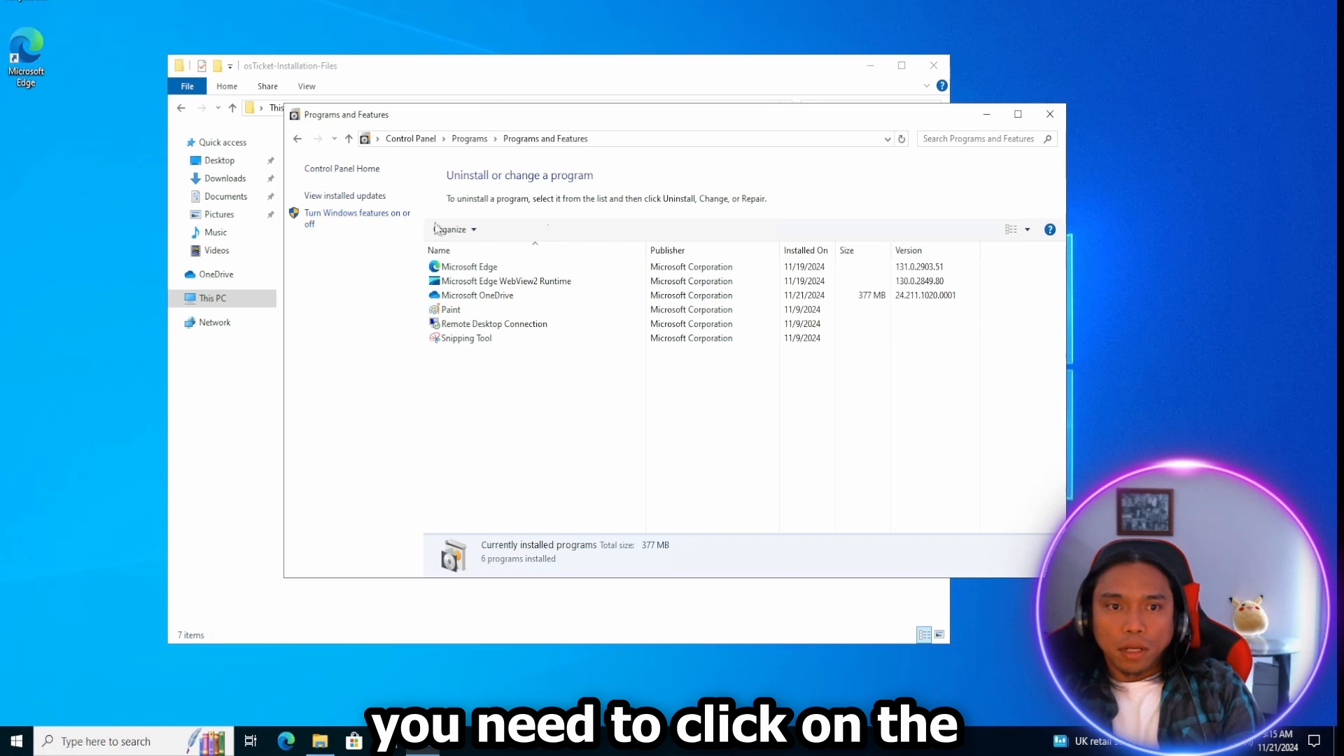
{"action": "left_click", "coordinate": [357, 214]}
Enable Internet Information Services with CGI under World Wide Web Services' Application Development Features, apply the changes and close Programs and Features.
{"action": "scroll", "coordinate": [588, 378], "scroll_direction": "down", "scroll_amount": 1}
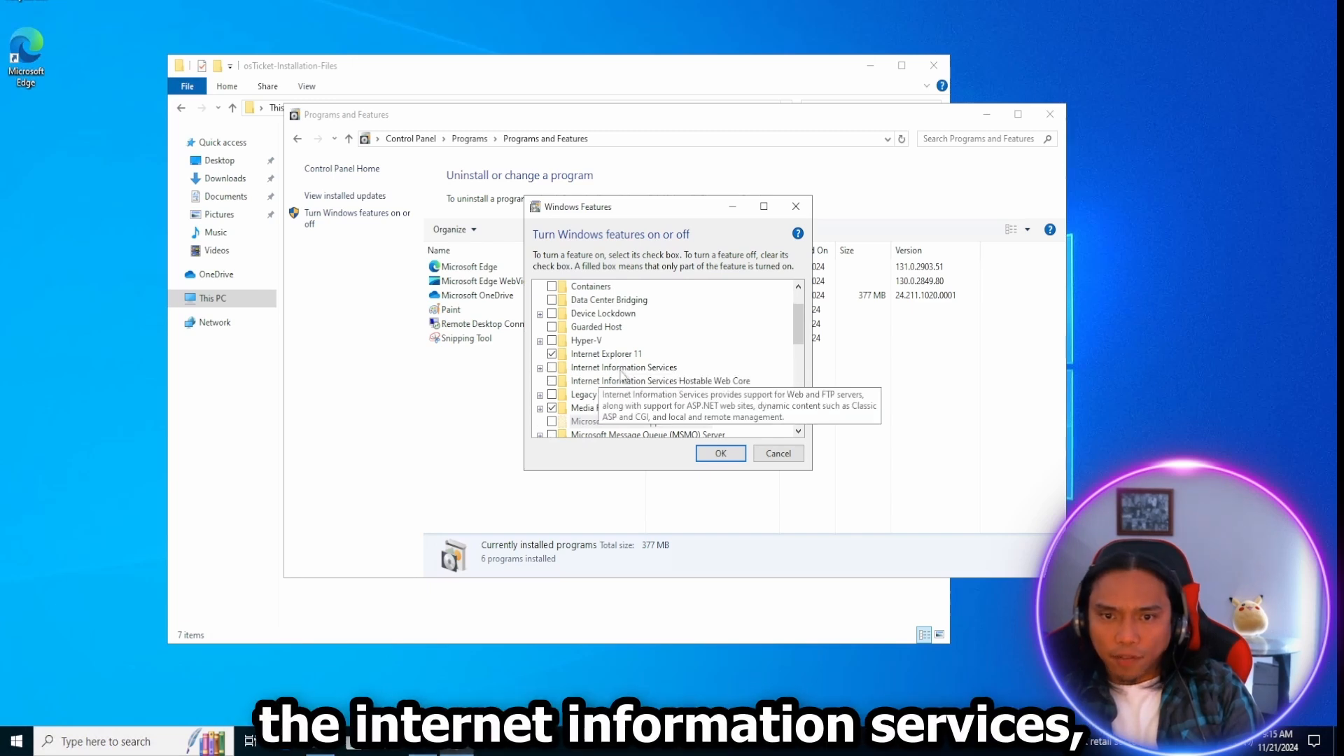
{"action": "double_click", "coordinate": [641, 369]}
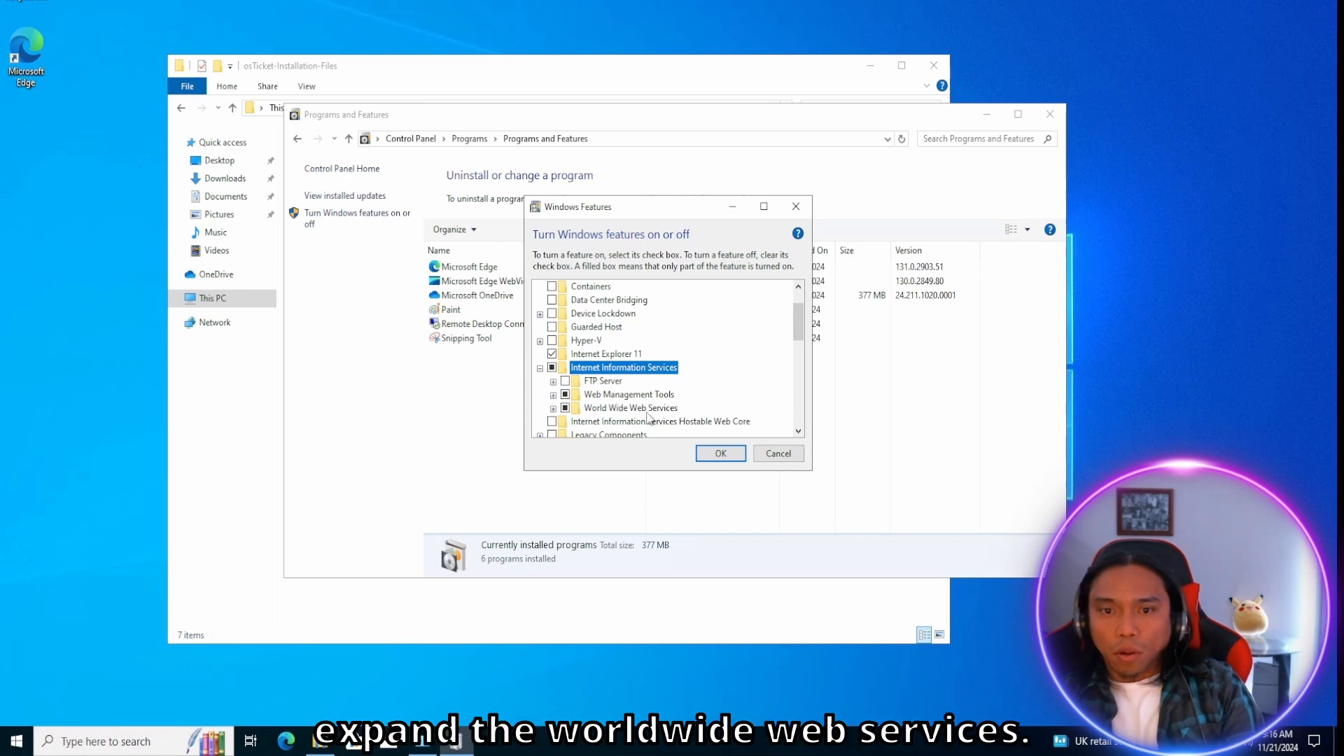
{"action": "left_click", "coordinate": [553, 408]}
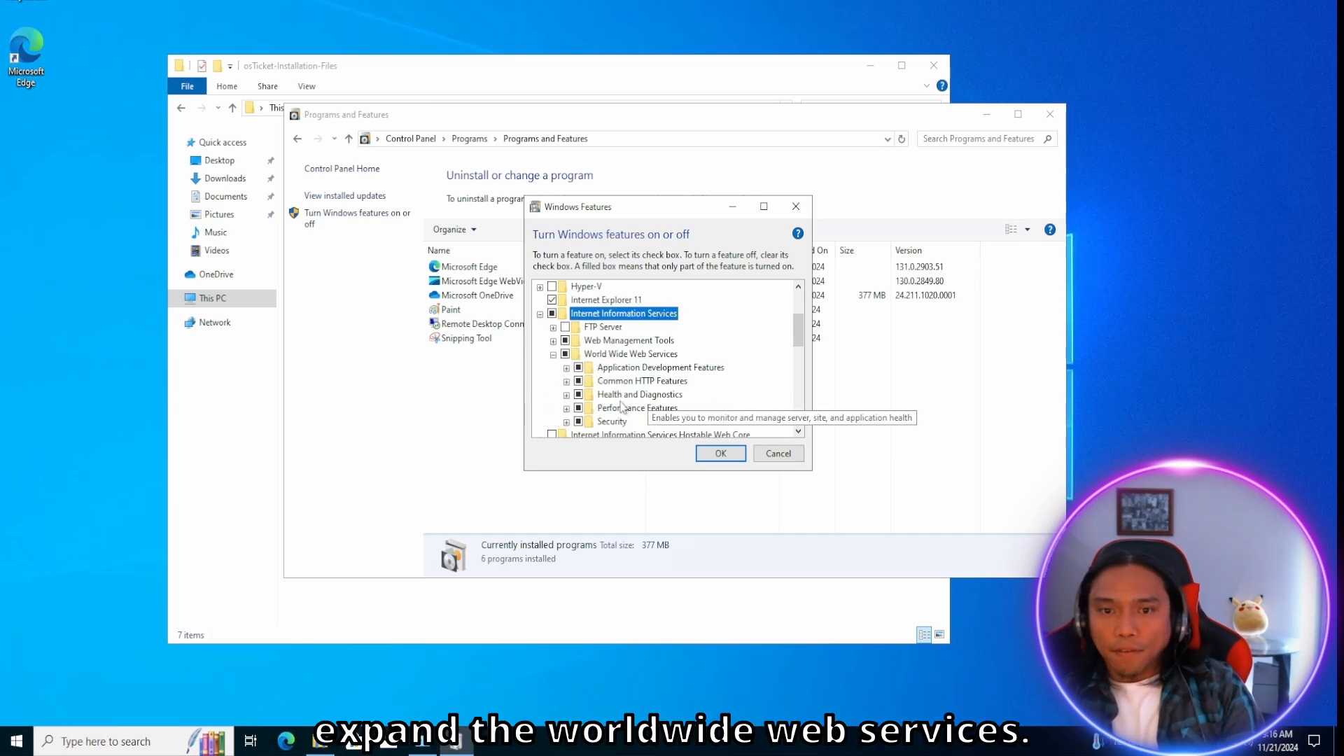
{"action": "scroll", "coordinate": [665, 395], "scroll_direction": "down", "scroll_amount": 2}
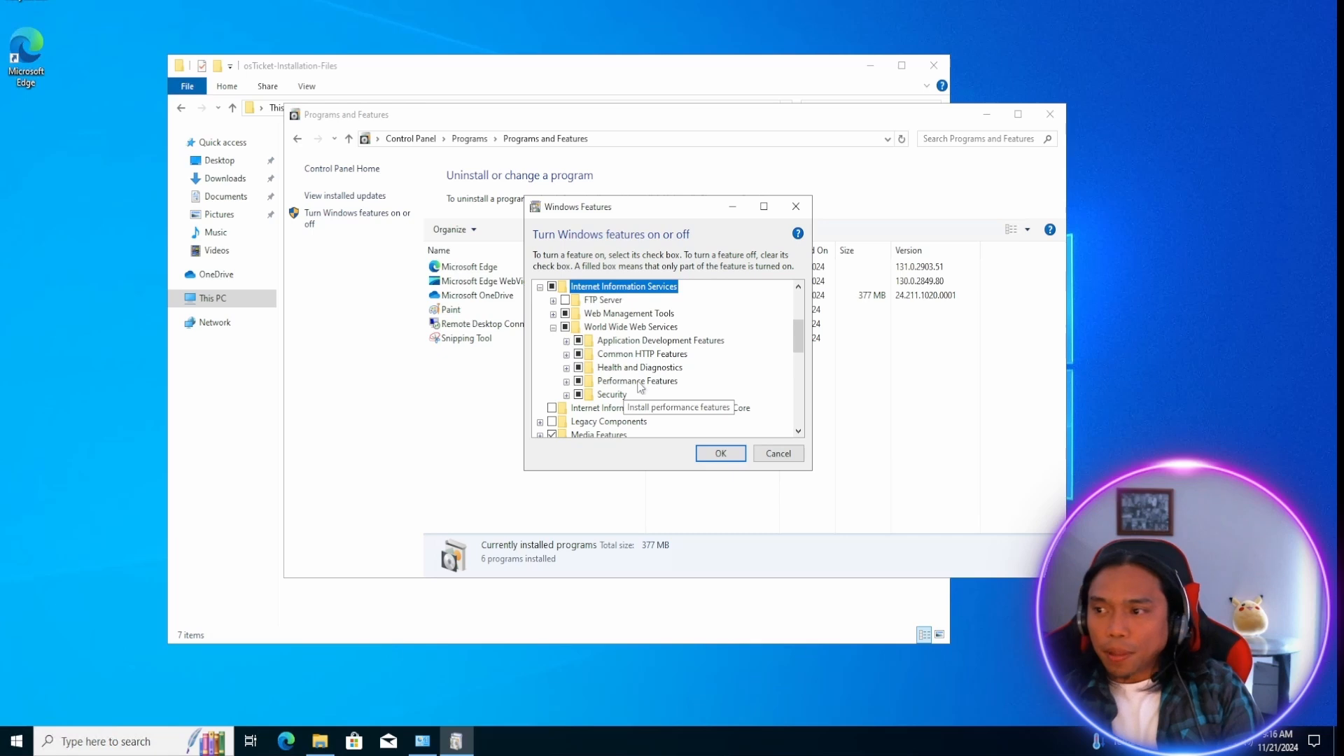
{"action": "left_click", "coordinate": [566, 341]}
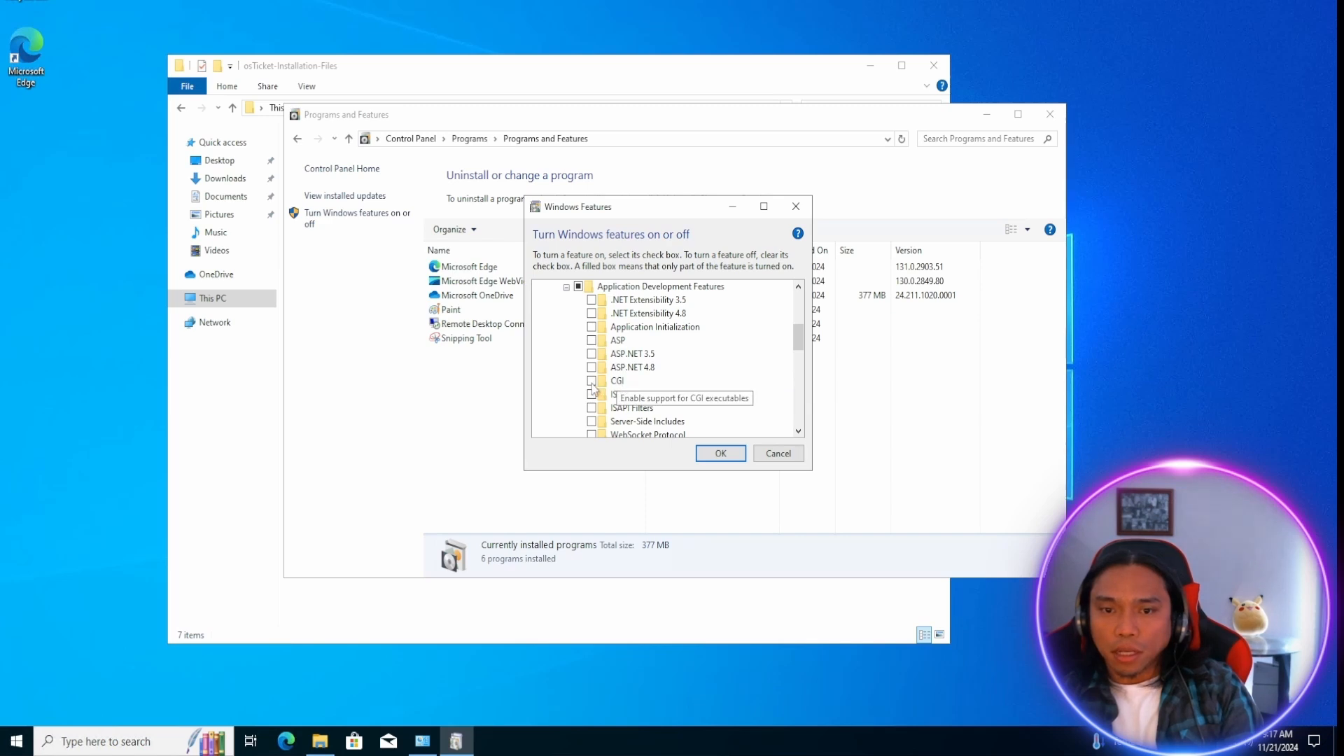
{"action": "left_click", "coordinate": [591, 382]}
{"action": "left_click", "coordinate": [719, 453]}
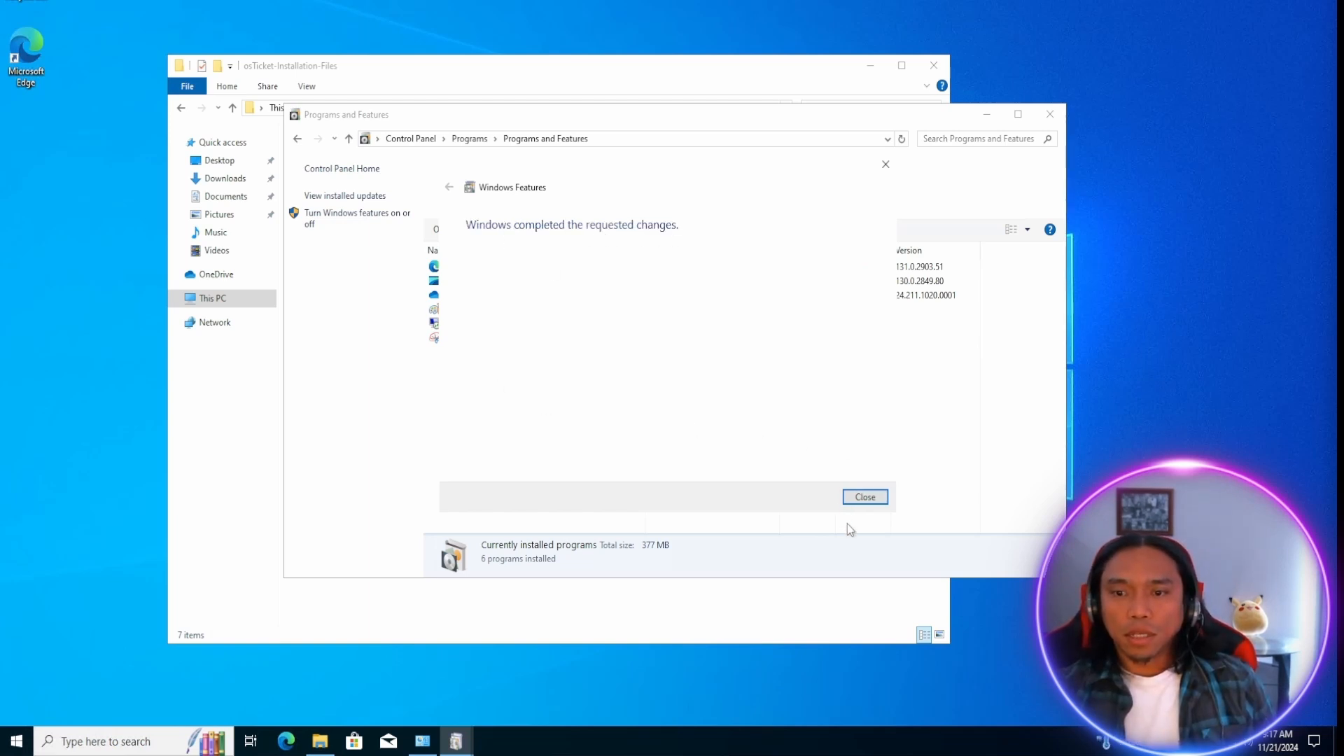
{"action": "left_click", "coordinate": [872, 498]}
{"action": "left_click", "coordinate": [1048, 115]}
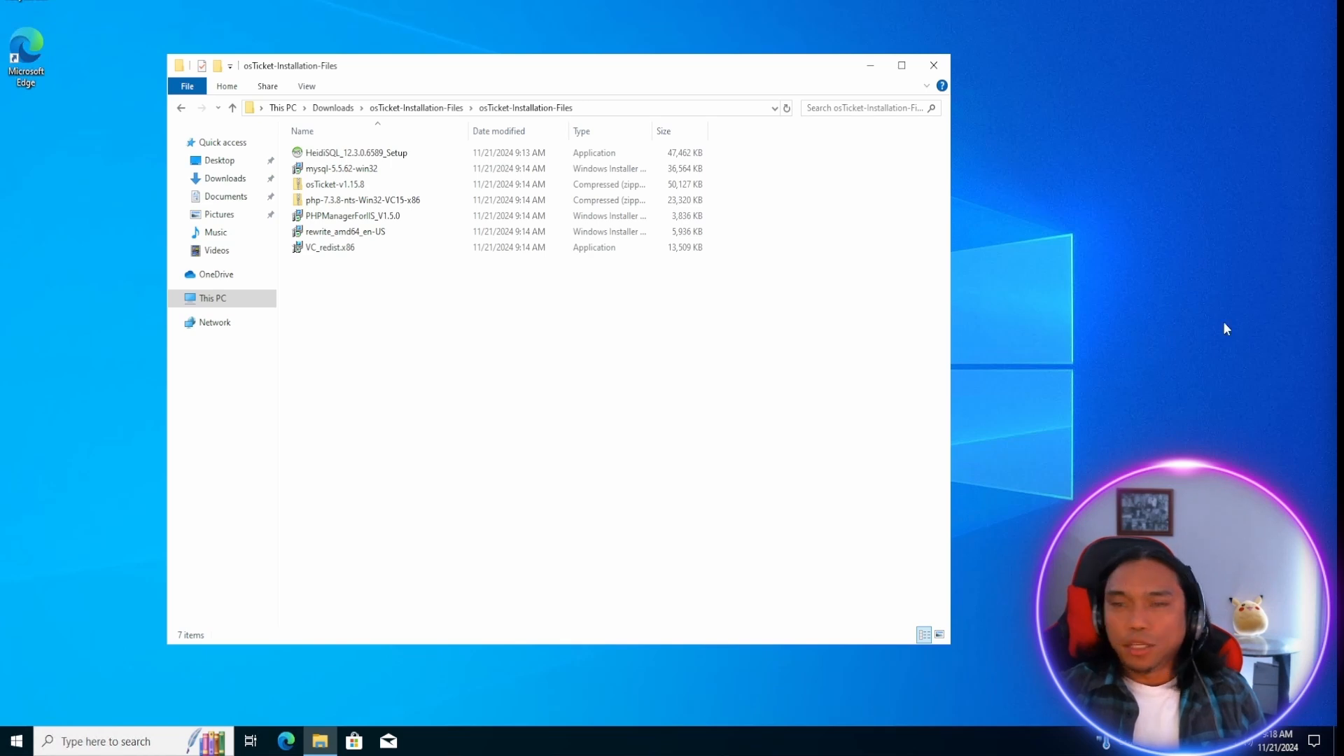
Install PHP Manager for IIS from PHPManagerForIIS_V1.5.0, agreeing to the license, and close the installer.
{"action": "left_click", "coordinate": [345, 221]}
{"action": "double_click", "coordinate": [332, 220]}
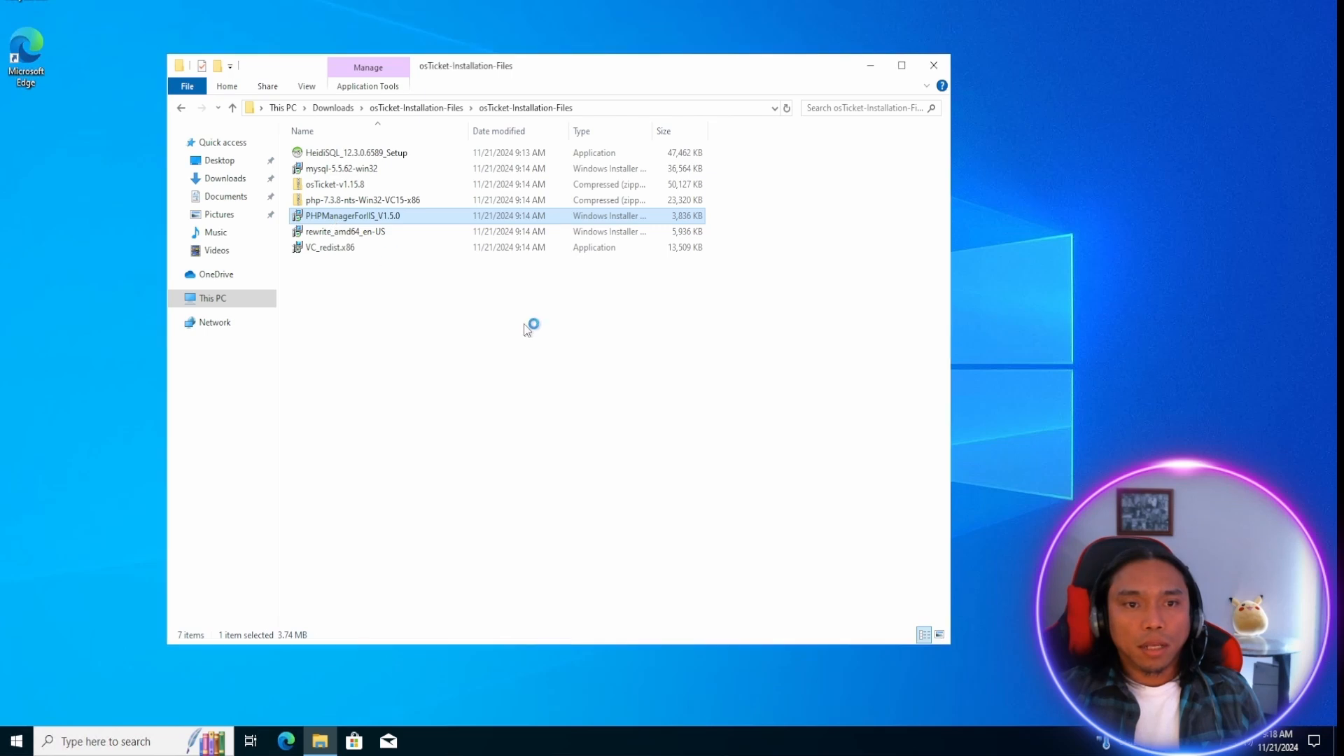
{"action": "left_click", "coordinate": [805, 470]}
{"action": "left_click", "coordinate": [645, 440]}
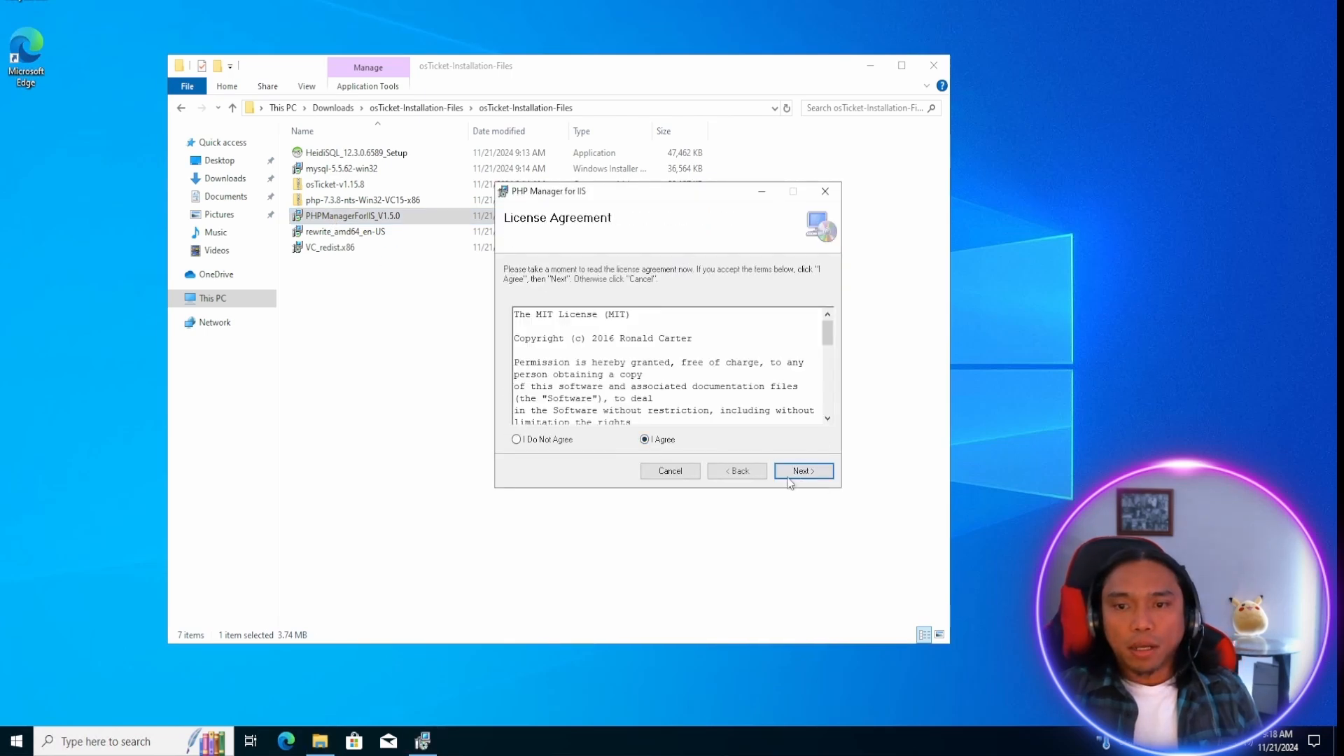
{"action": "left_click", "coordinate": [802, 471]}
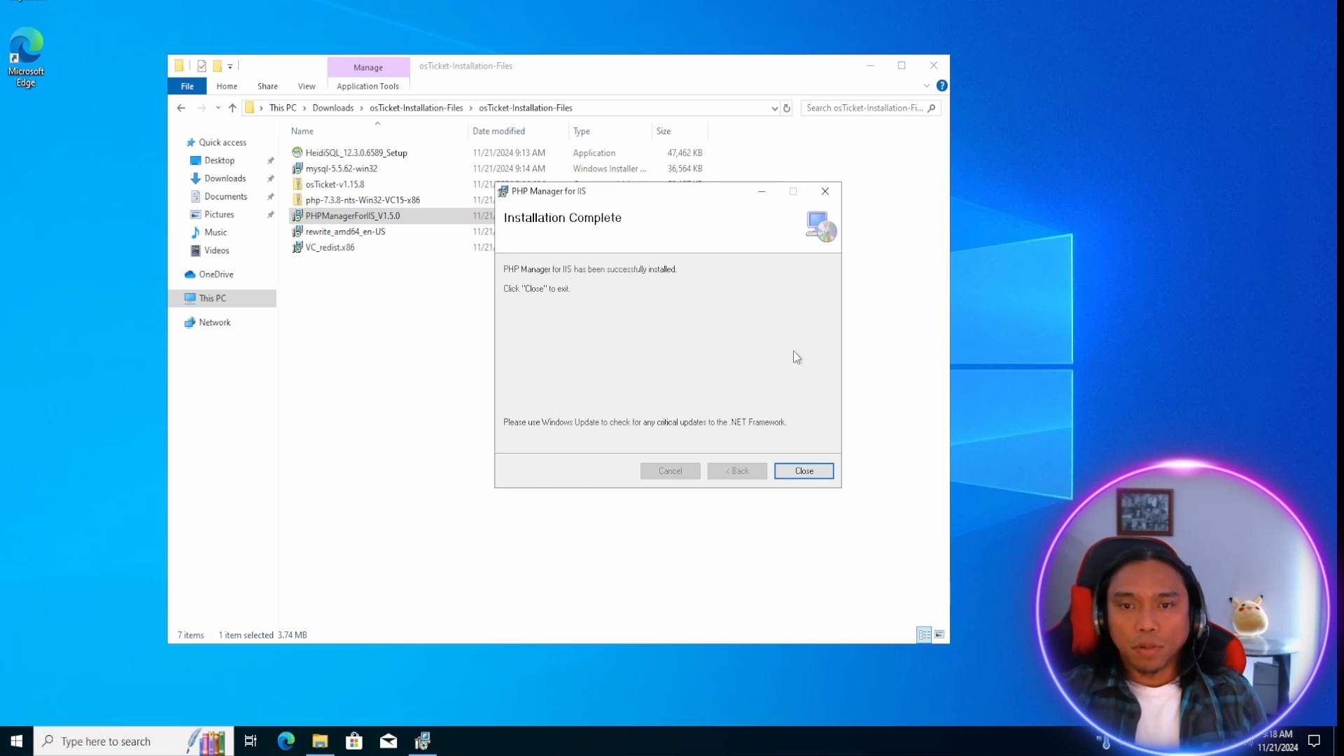
{"action": "left_click", "coordinate": [803, 471]}
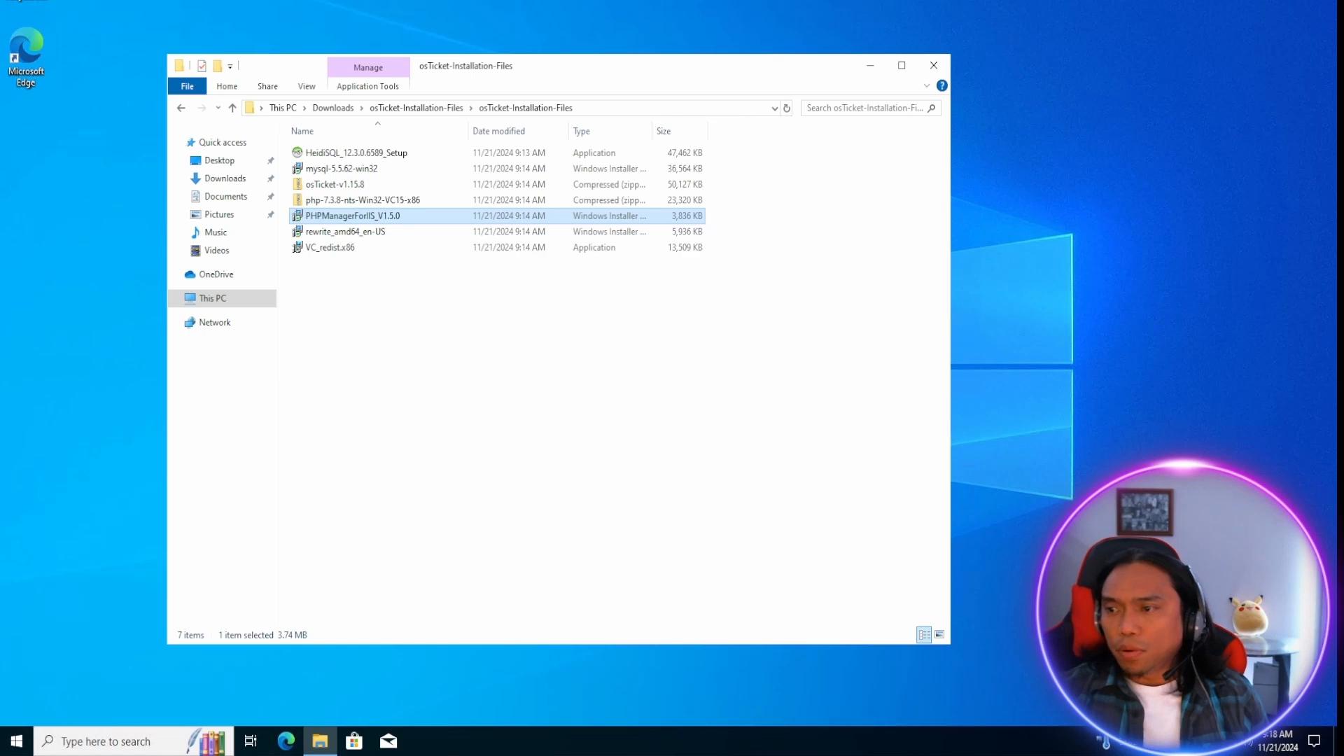
Install IIS URL Rewrite Module 2 from rewrite_amd64_en-US, accepting the license terms, and finish the setup wizard.
{"action": "left_click", "coordinate": [333, 233]}
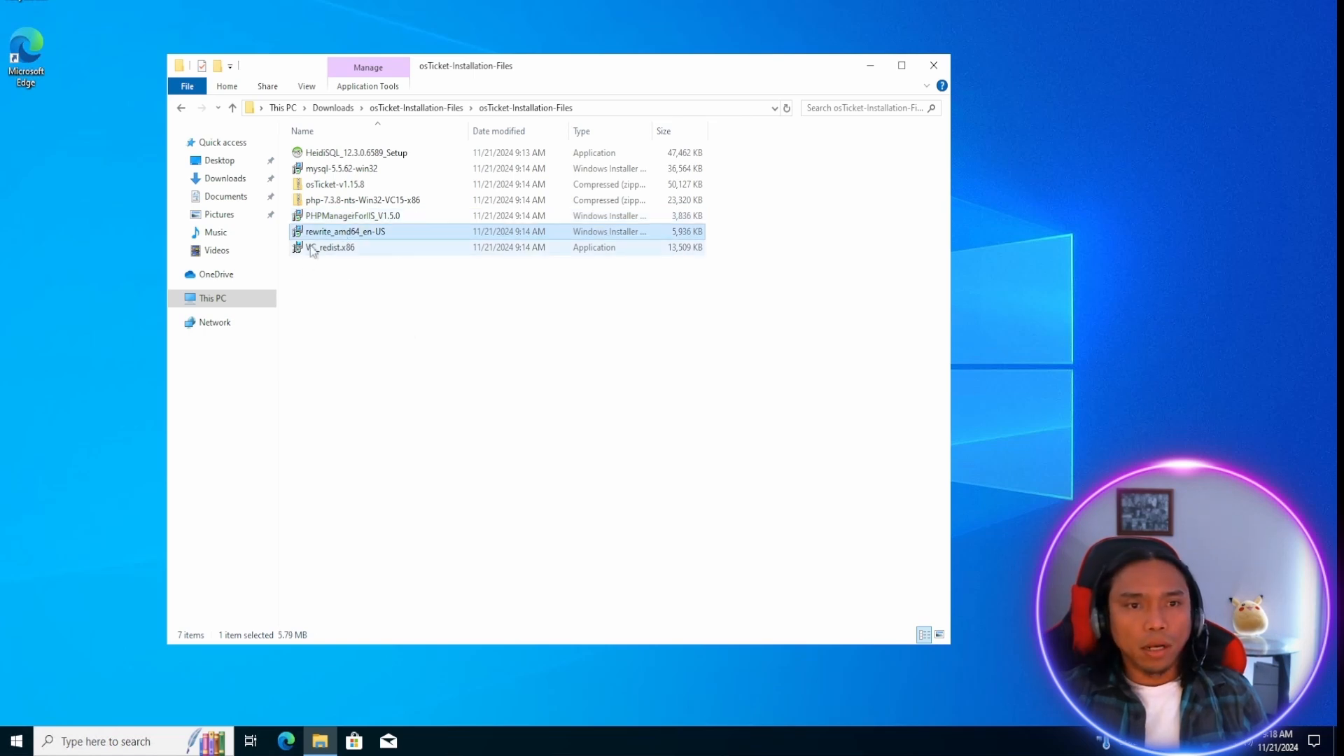
{"action": "left_click", "coordinate": [620, 424]}
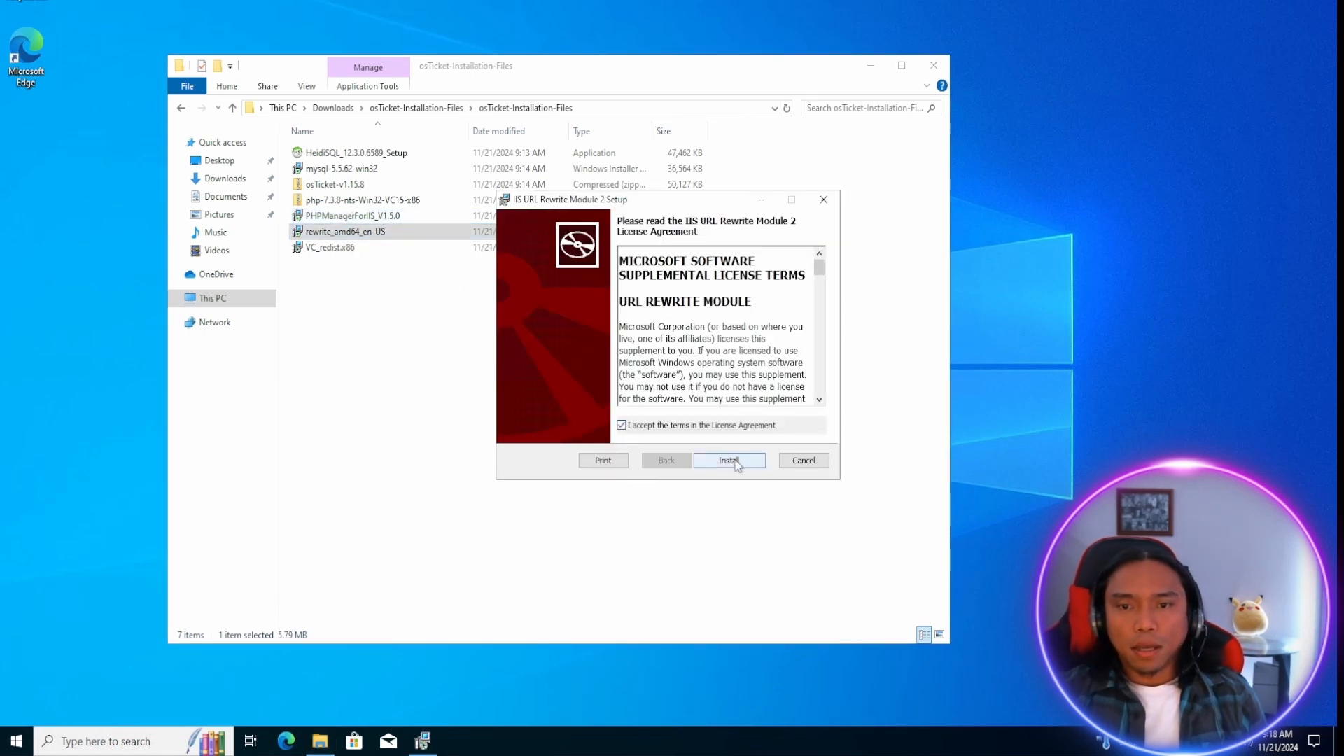
{"action": "left_click", "coordinate": [730, 460]}
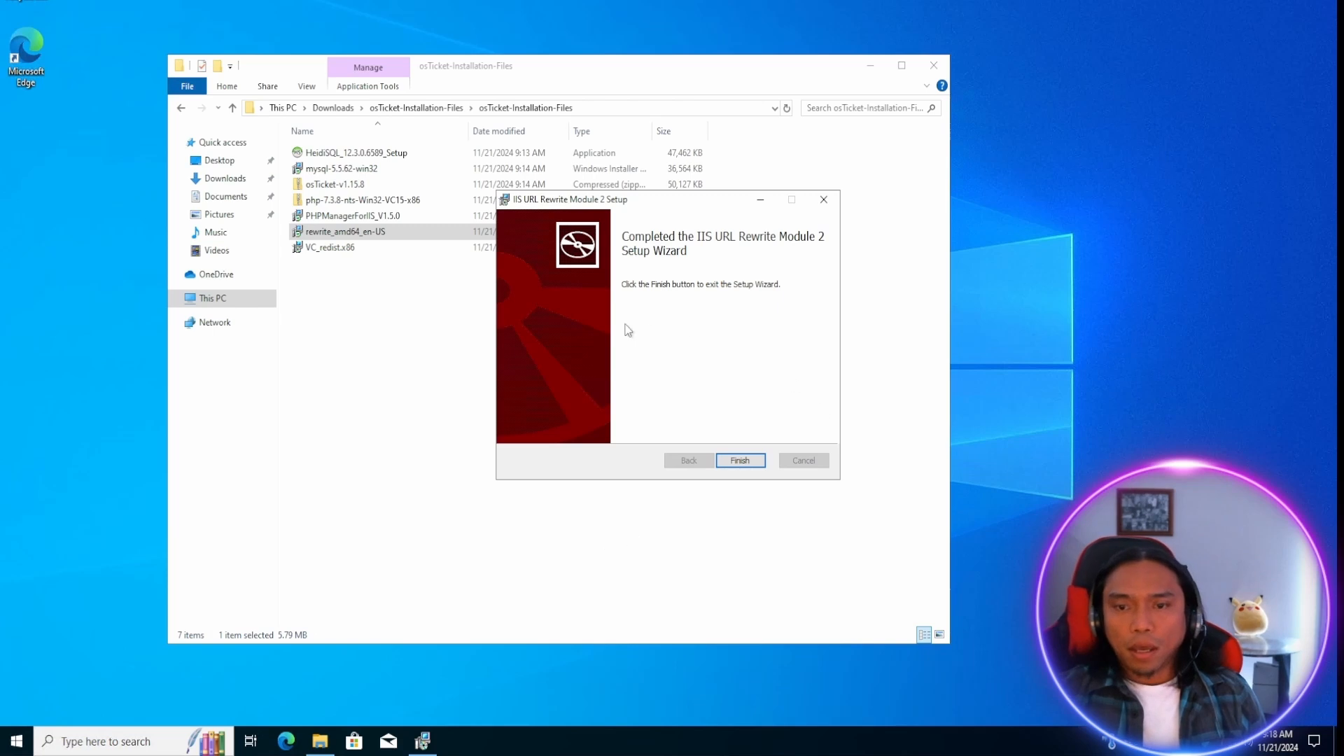
{"action": "left_click", "coordinate": [746, 462]}
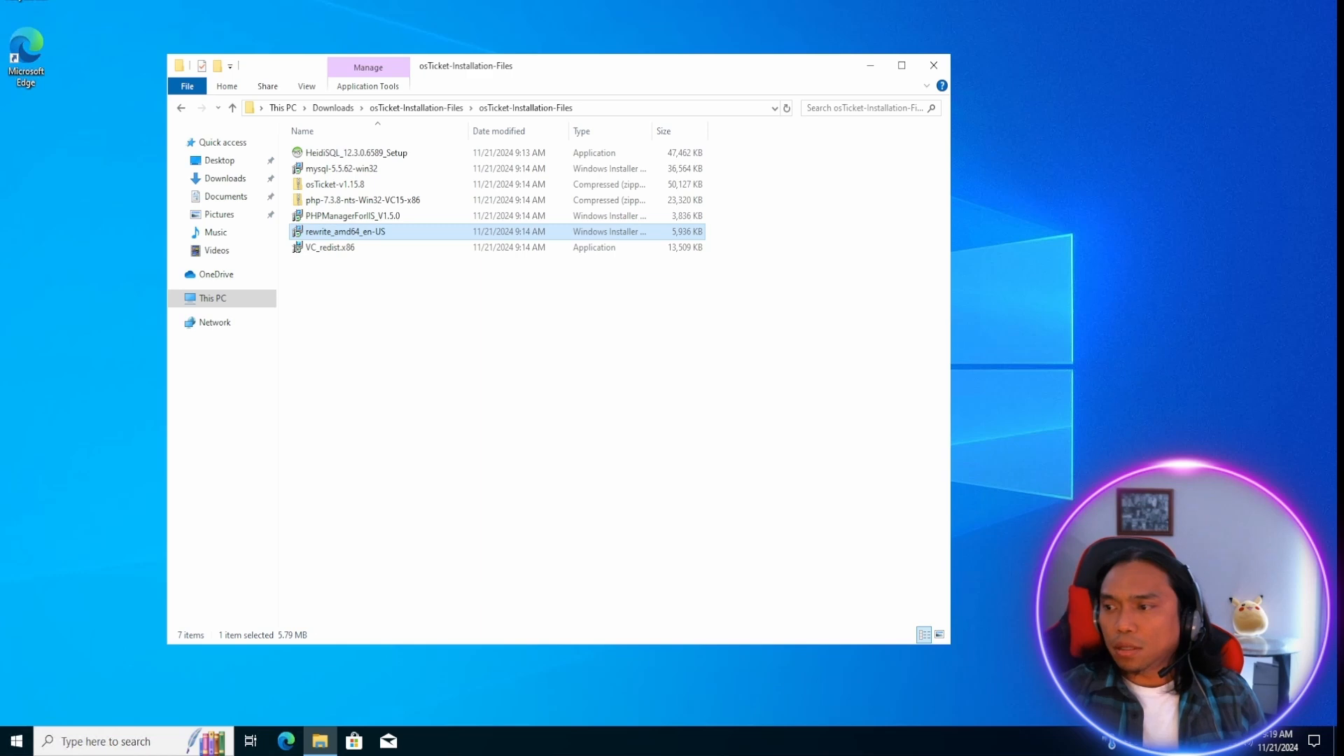
{"action": "left_click", "coordinate": [358, 203]}
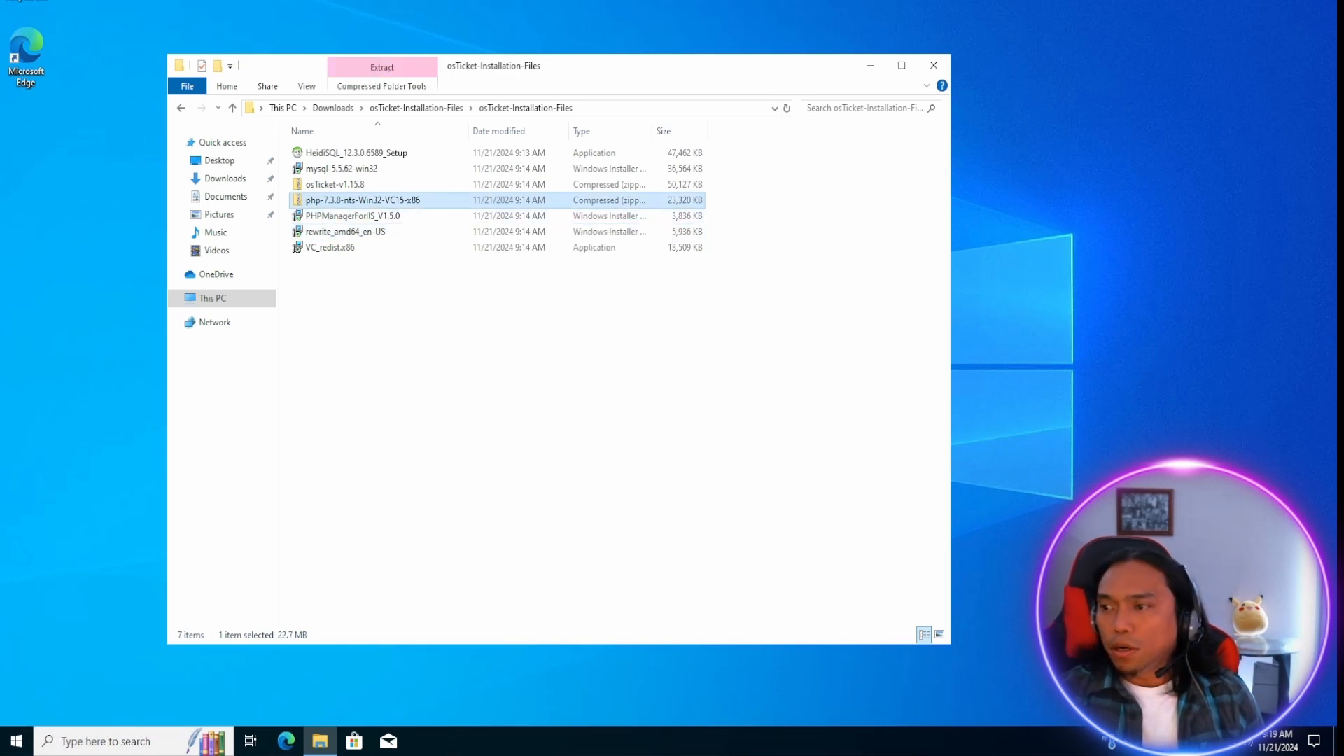
{"action": "right_click", "coordinate": [356, 202]}
{"action": "left_click", "coordinate": [392, 253]}
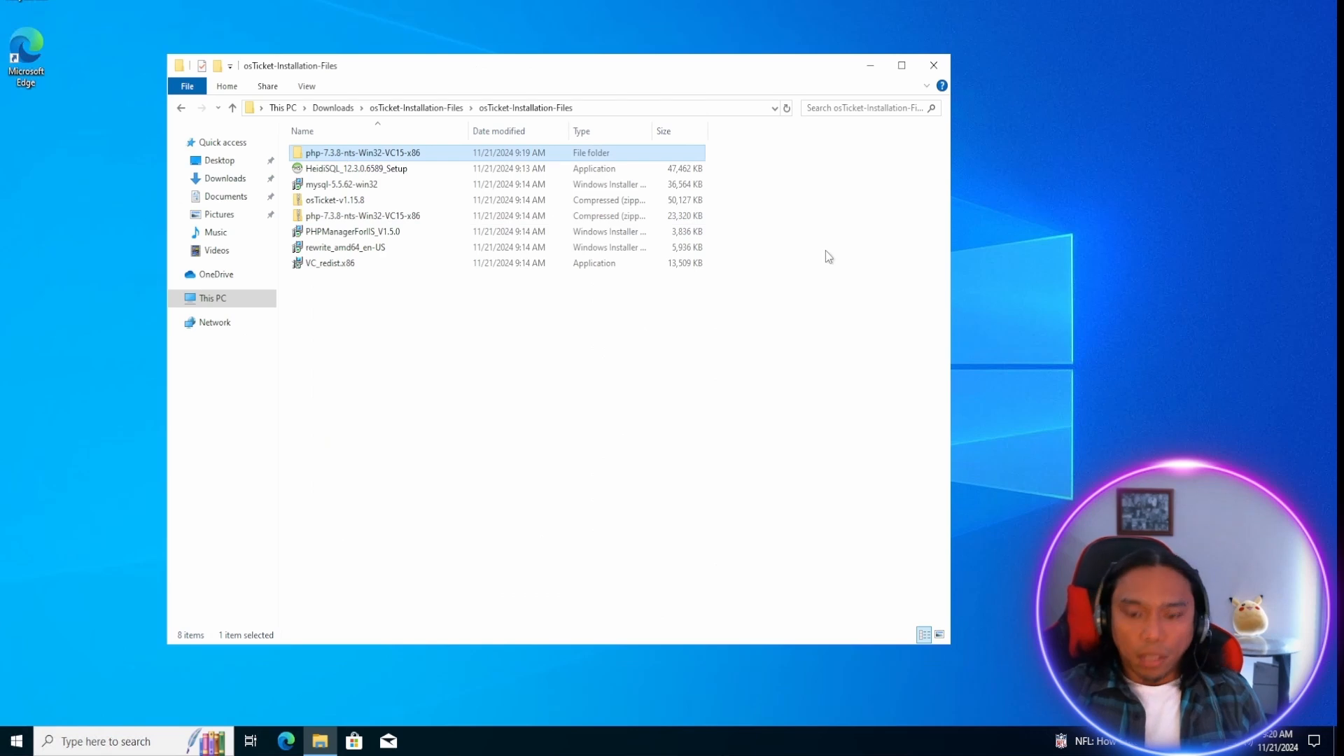
{"action": "key", "text": "Delete"}
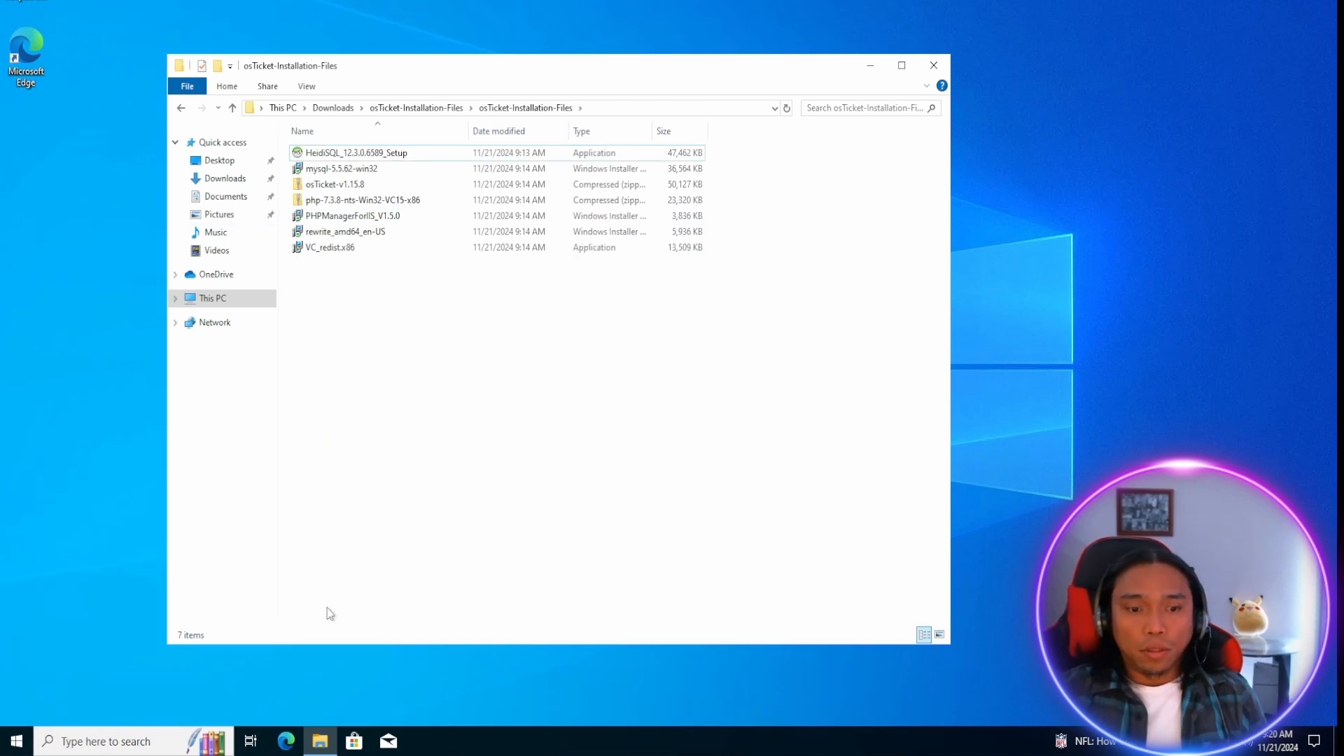
Create a folder named PHP in the root of the Windows (C:) drive using a second File Explorer window.
{"action": "right_click", "coordinate": [322, 746]}
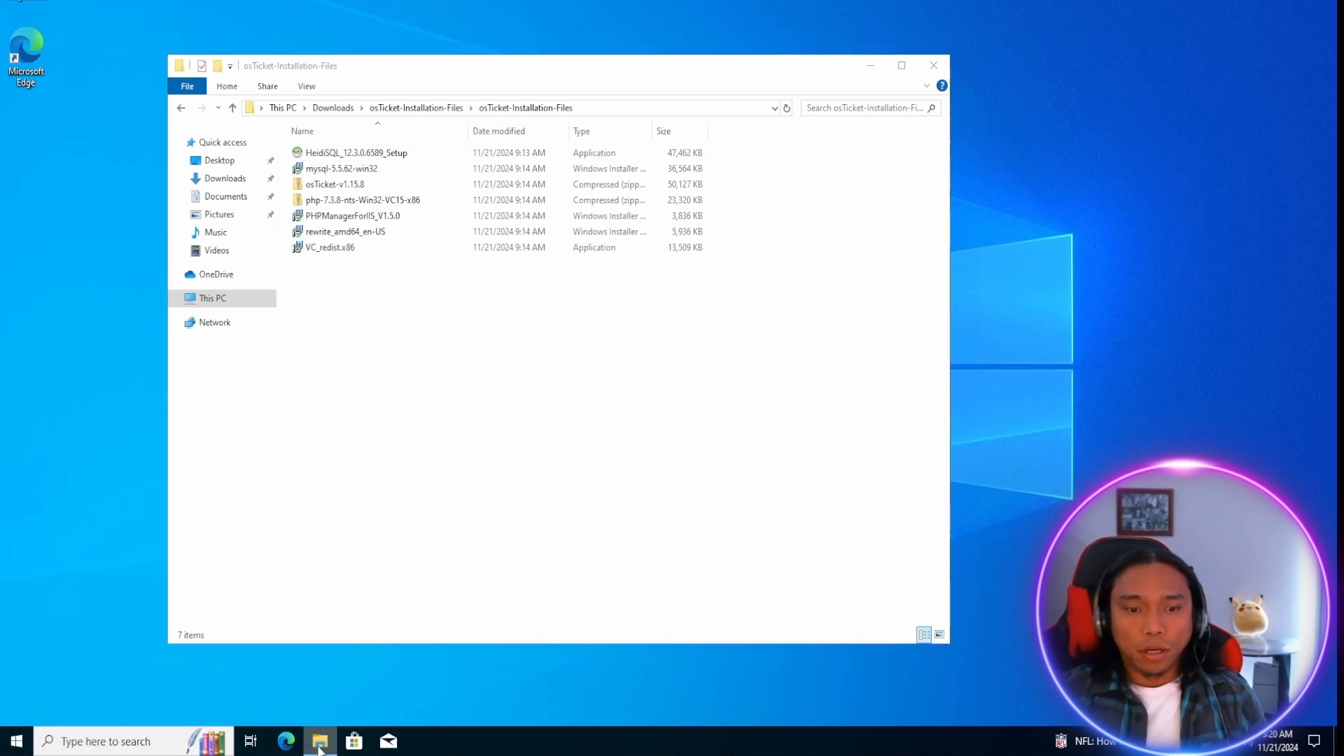
{"action": "middle_click", "coordinate": [320, 743]}
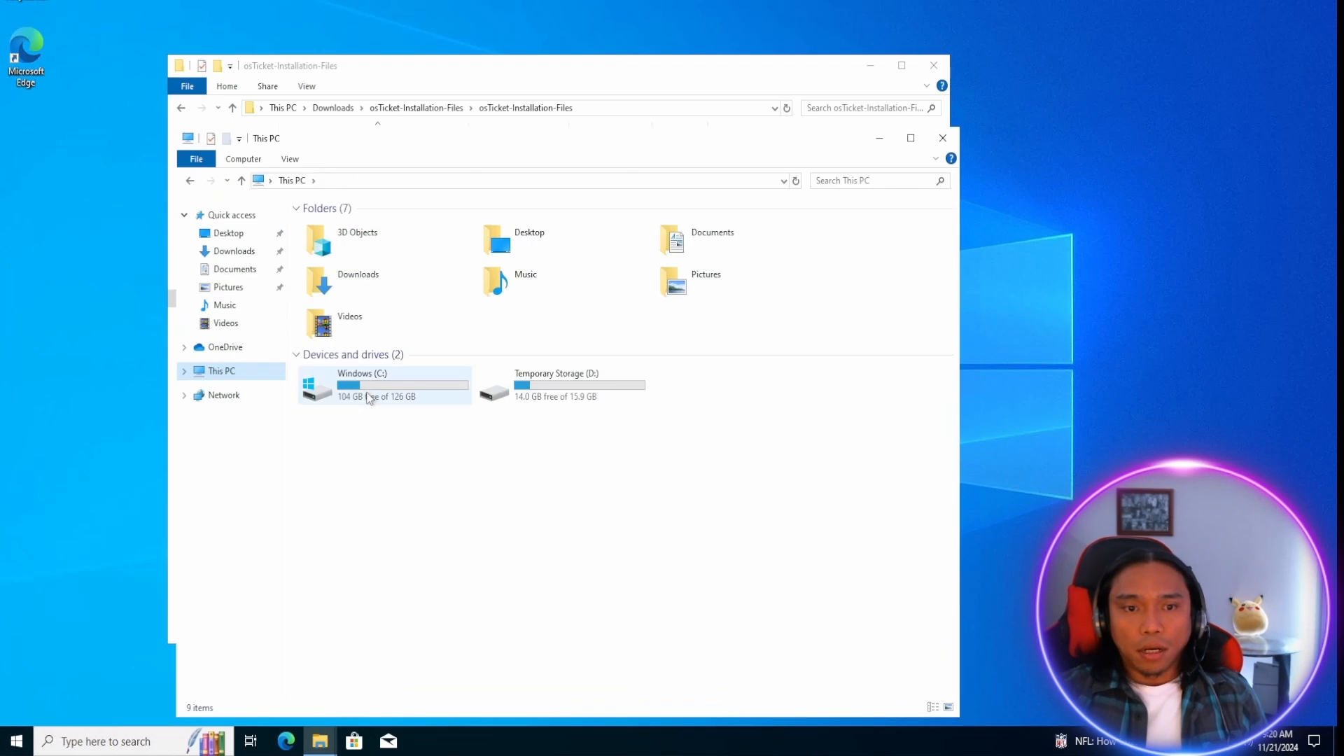
{"action": "double_click", "coordinate": [372, 385]}
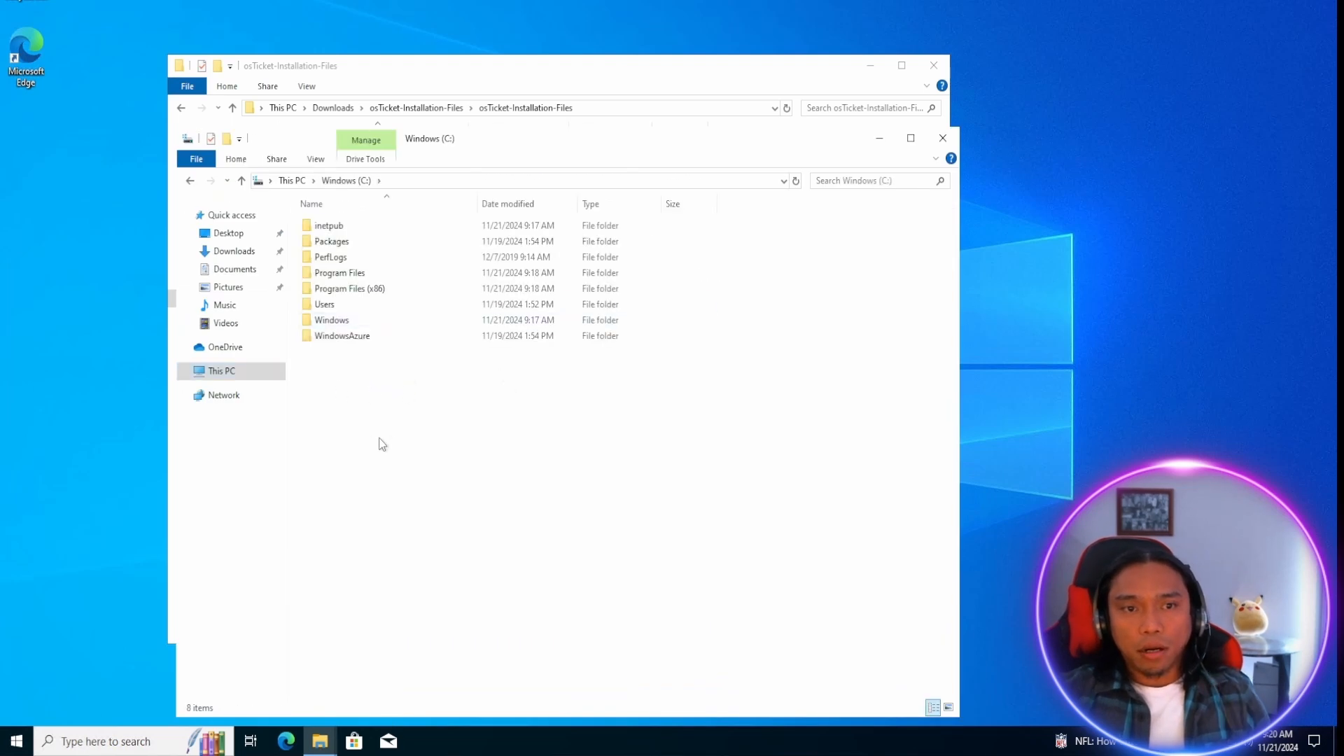
{"action": "key", "text": "ctrl+shift+n"}
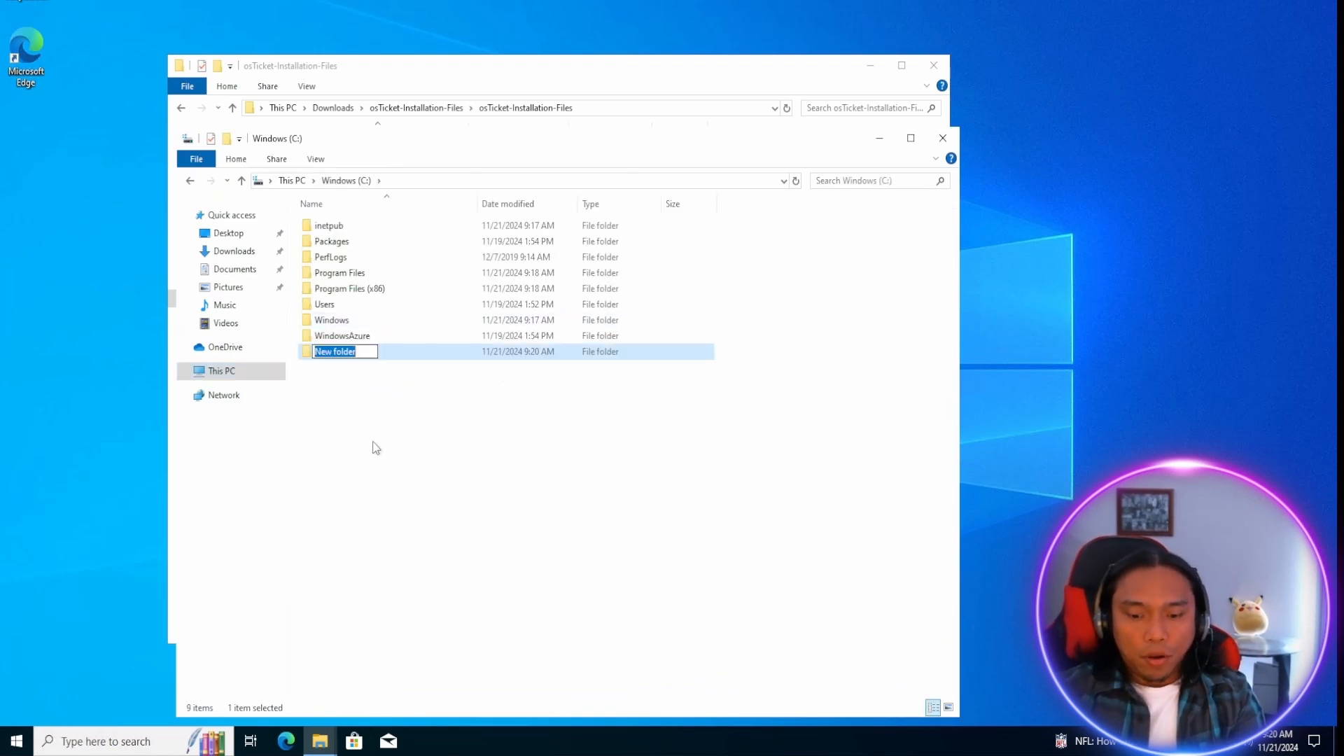
{"action": "type", "text": "PHP"}
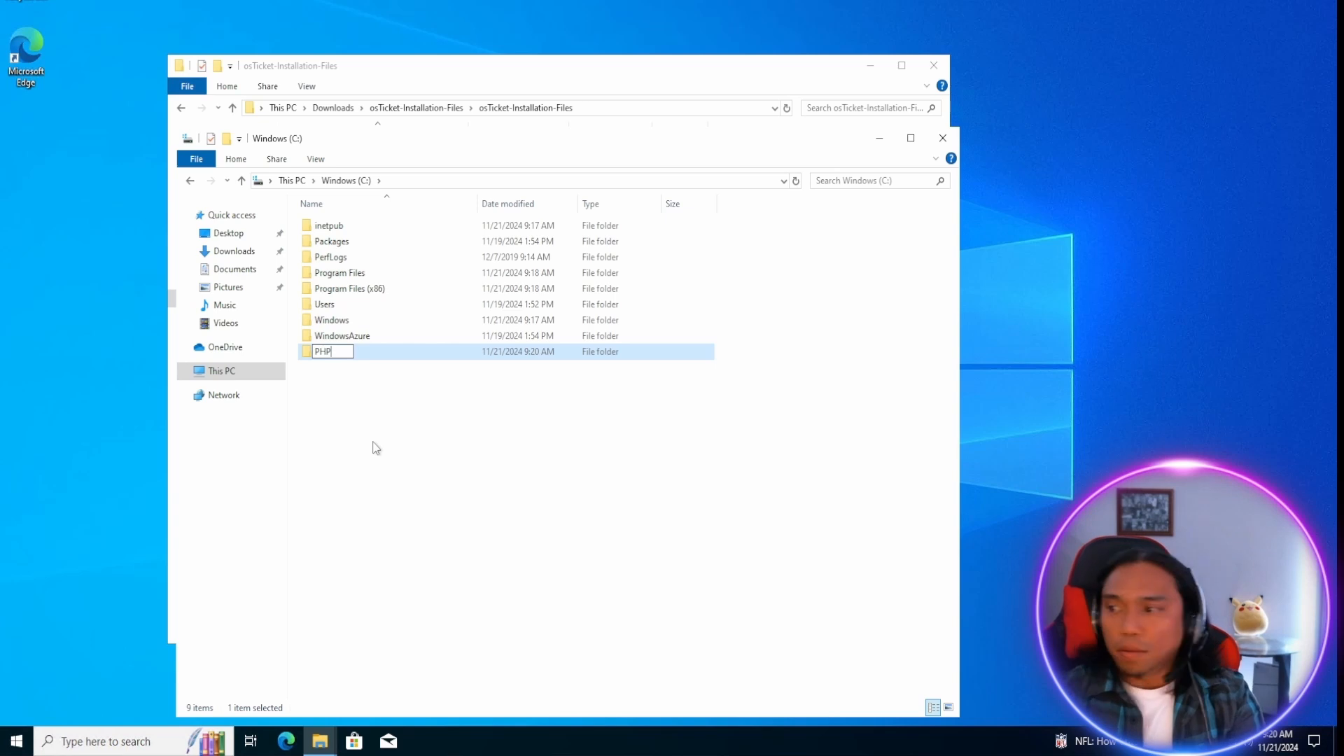
{"action": "left_click", "coordinate": [532, 386]}
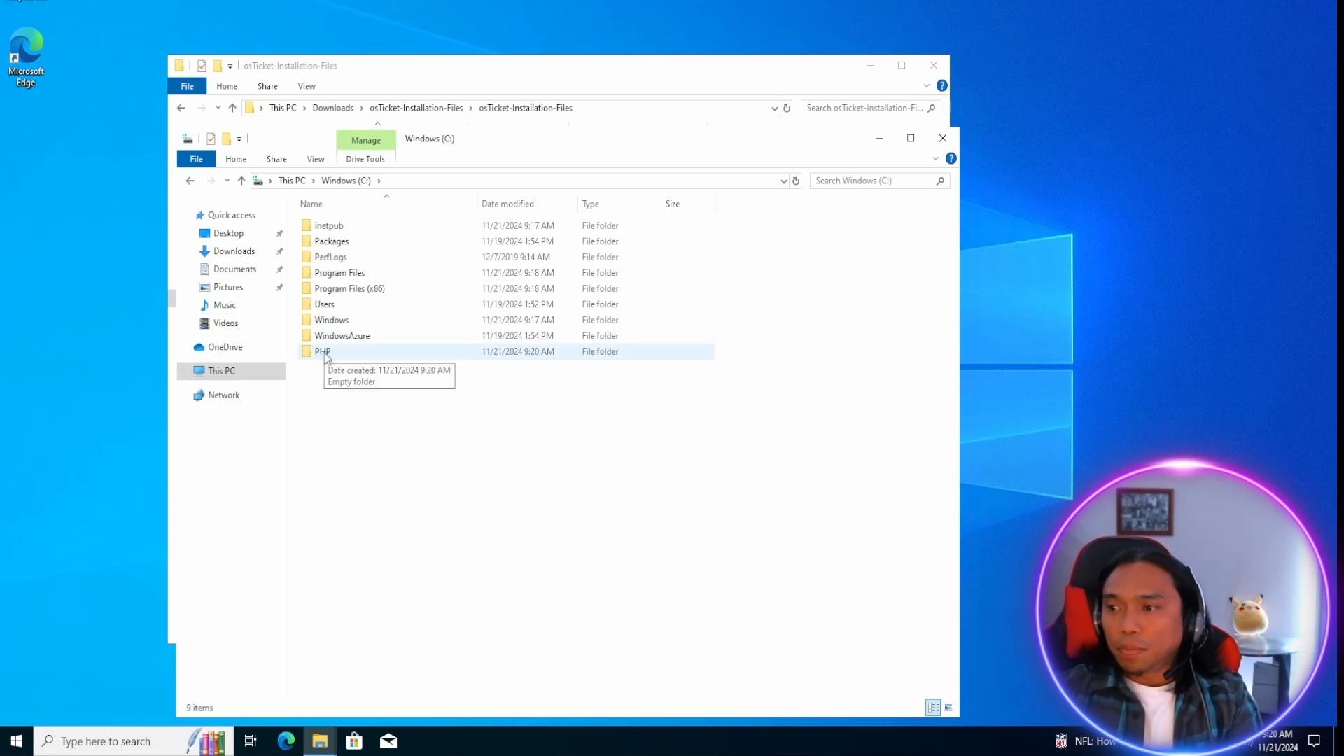
Extract php-7.3.8-nts-Win32-VC15-x86 into the PHP folder on the Windows (C:) drive and close the window showing the extracted files.
{"action": "left_click_drag", "start_coordinate": [556, 153], "coordinate": [907, 181]}
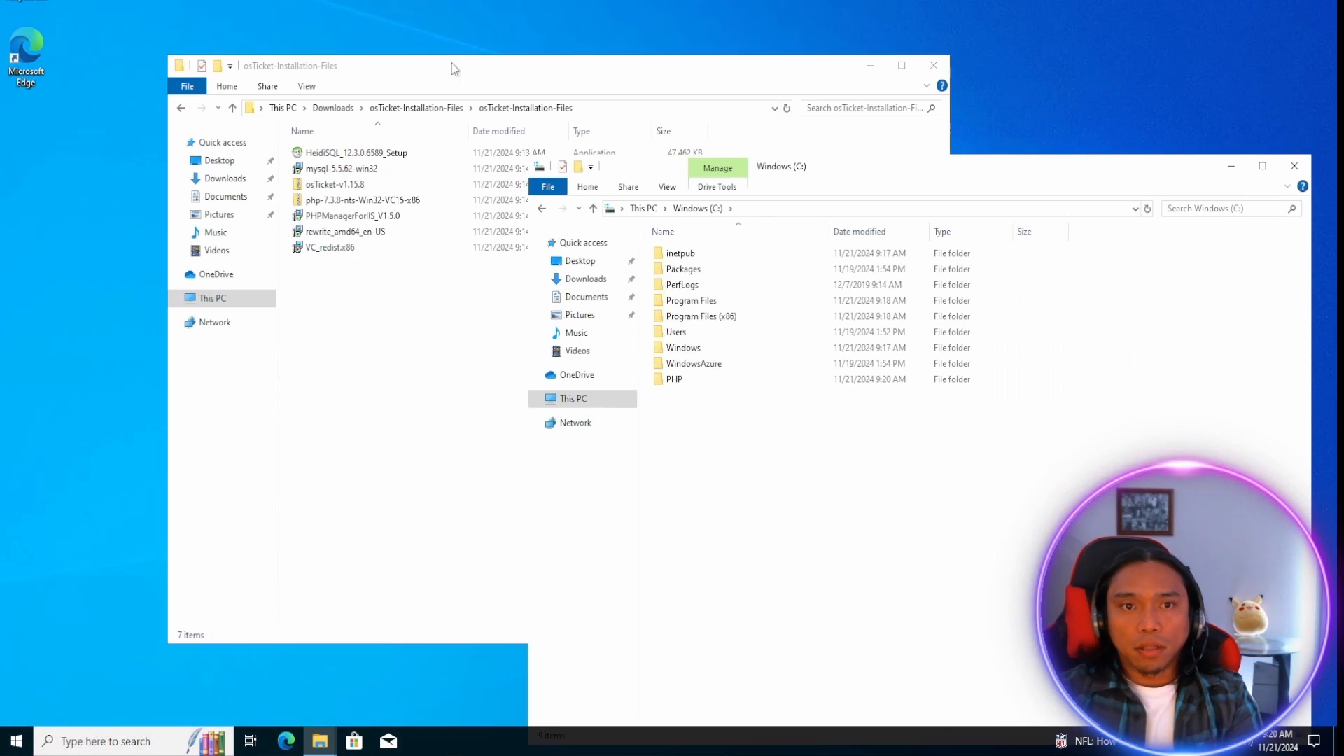
{"action": "left_click_drag", "start_coordinate": [451, 68], "coordinate": [305, 7]}
{"action": "right_click", "coordinate": [186, 142]}
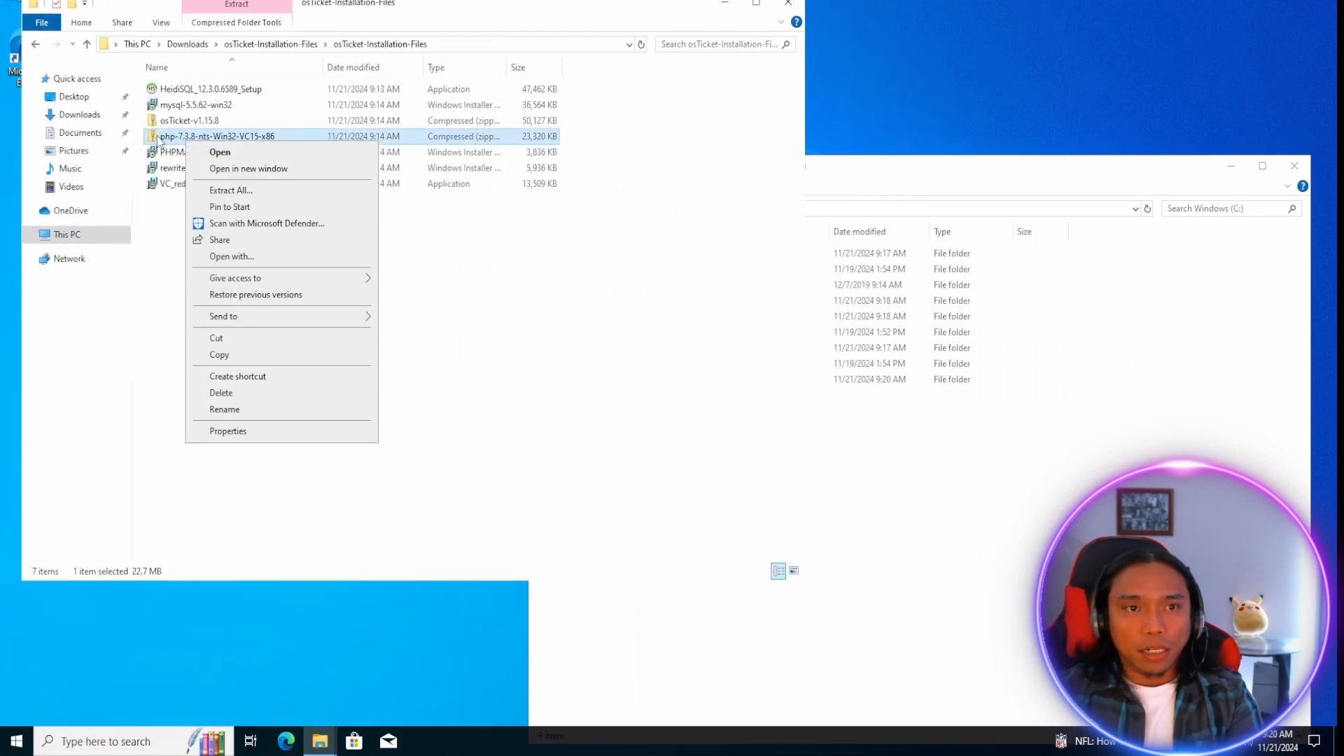
{"action": "left_click", "coordinate": [231, 191]}
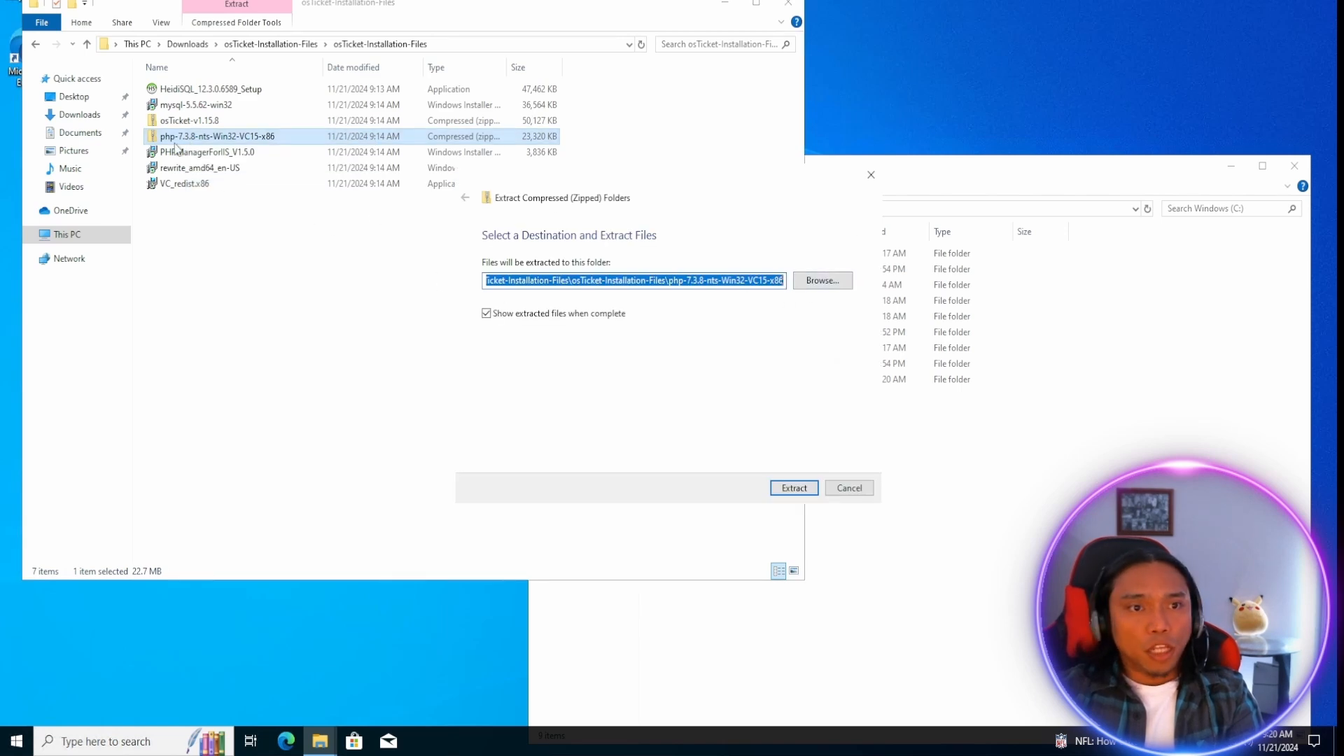
{"action": "left_click", "coordinate": [825, 281]}
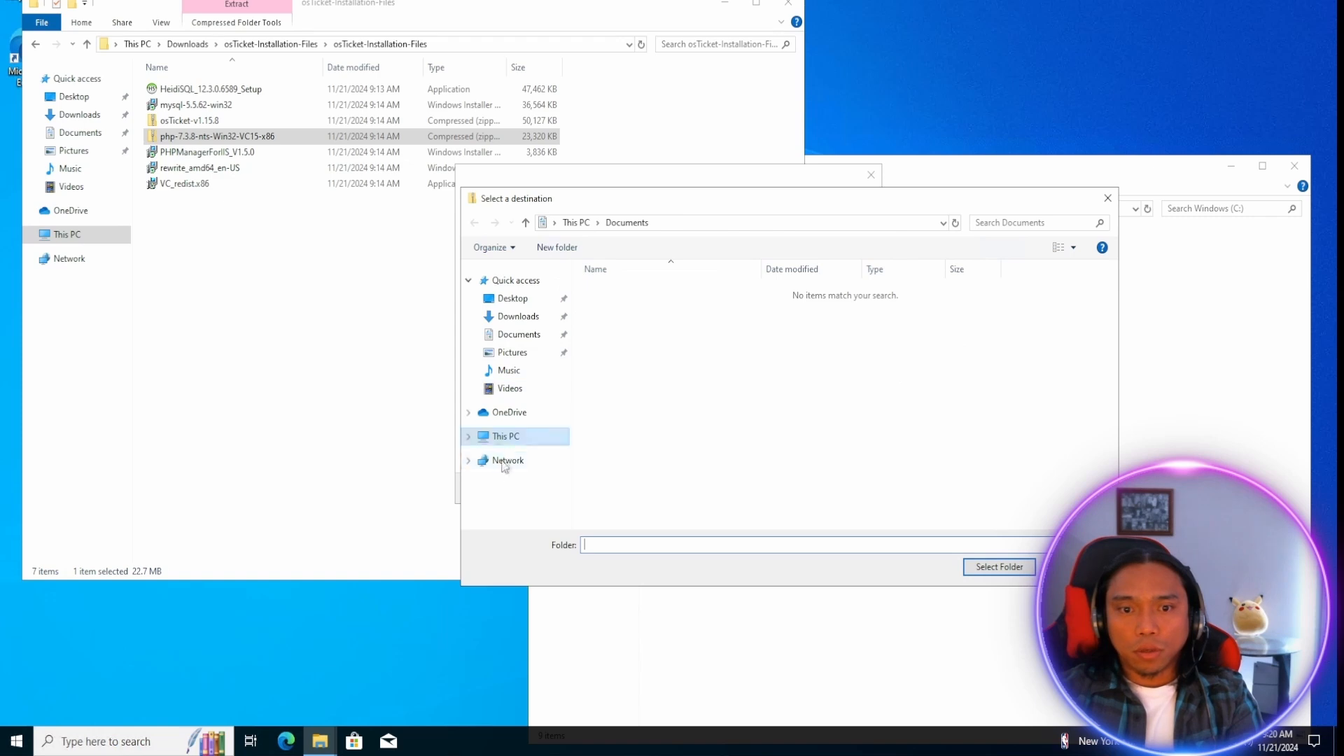
{"action": "left_click", "coordinate": [508, 437]}
{"action": "double_click", "coordinate": [633, 448]}
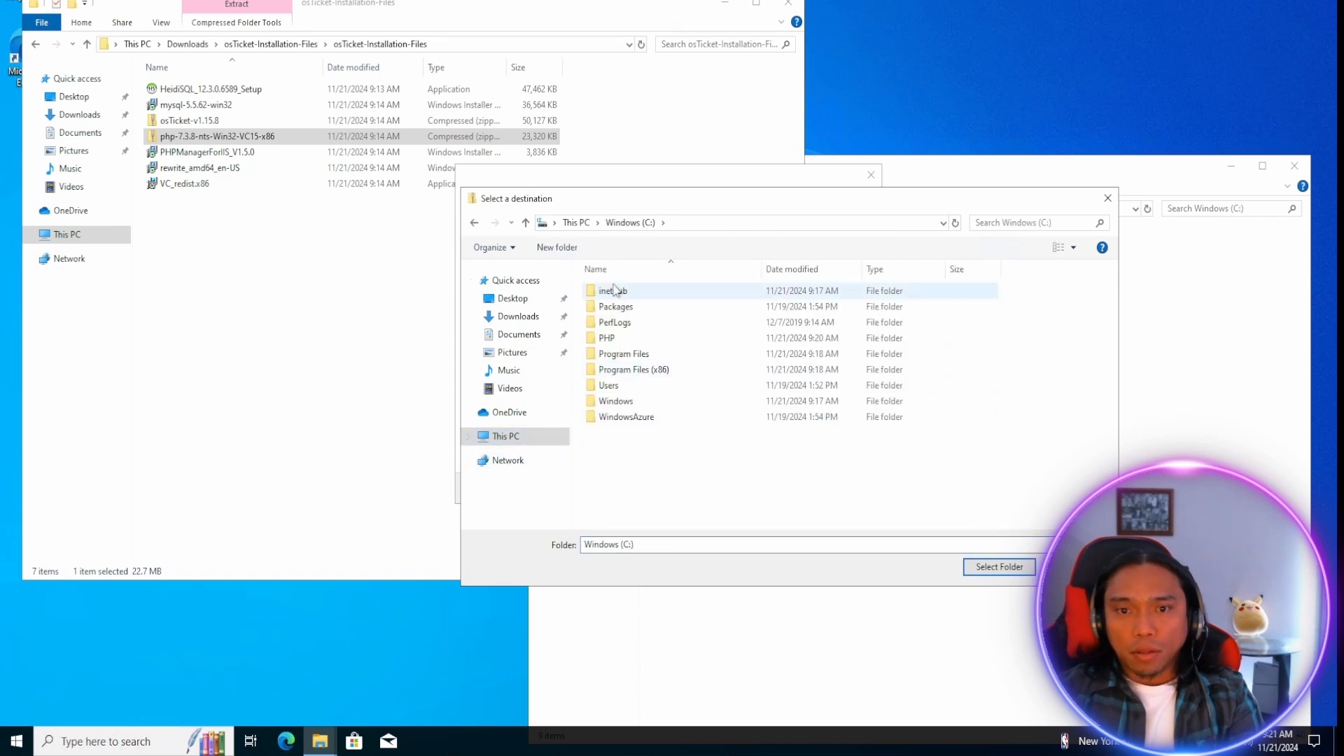
{"action": "double_click", "coordinate": [606, 338]}
{"action": "left_click", "coordinate": [999, 567]}
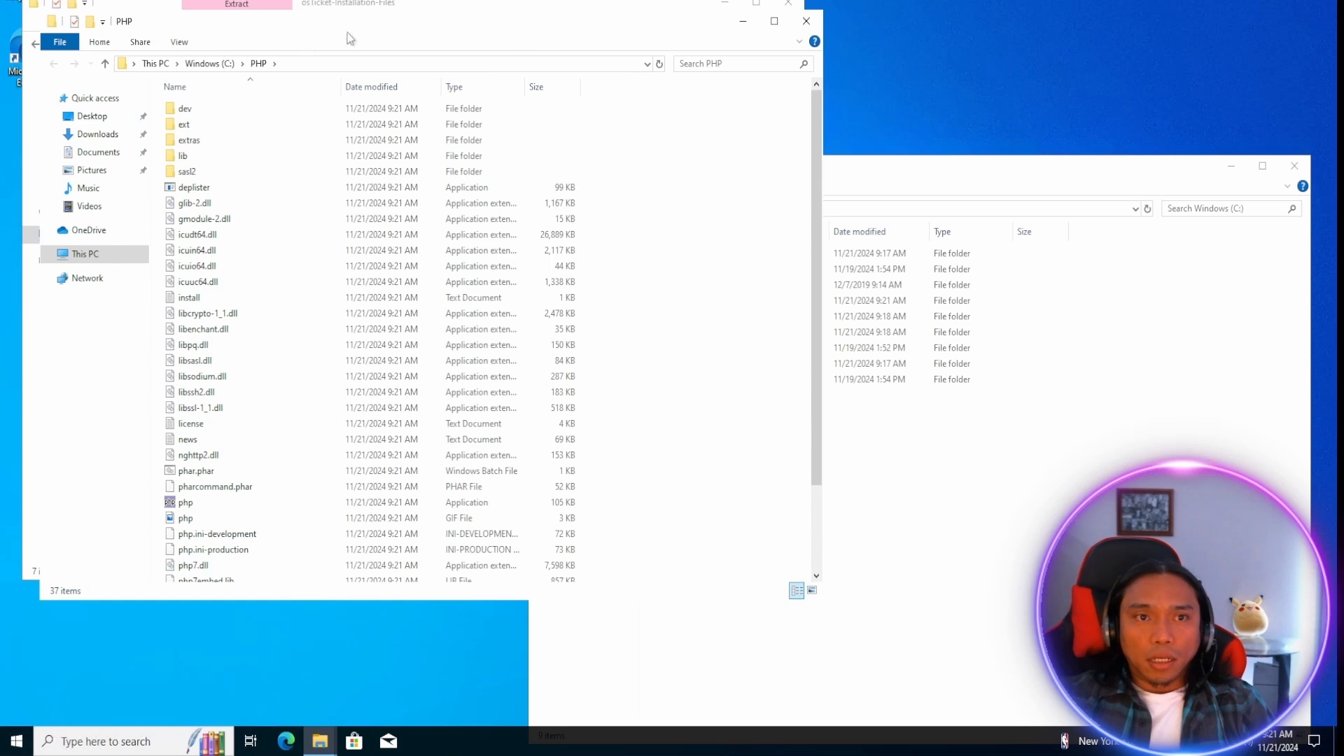
{"action": "left_click_drag", "start_coordinate": [348, 52], "coordinate": [345, 96]}
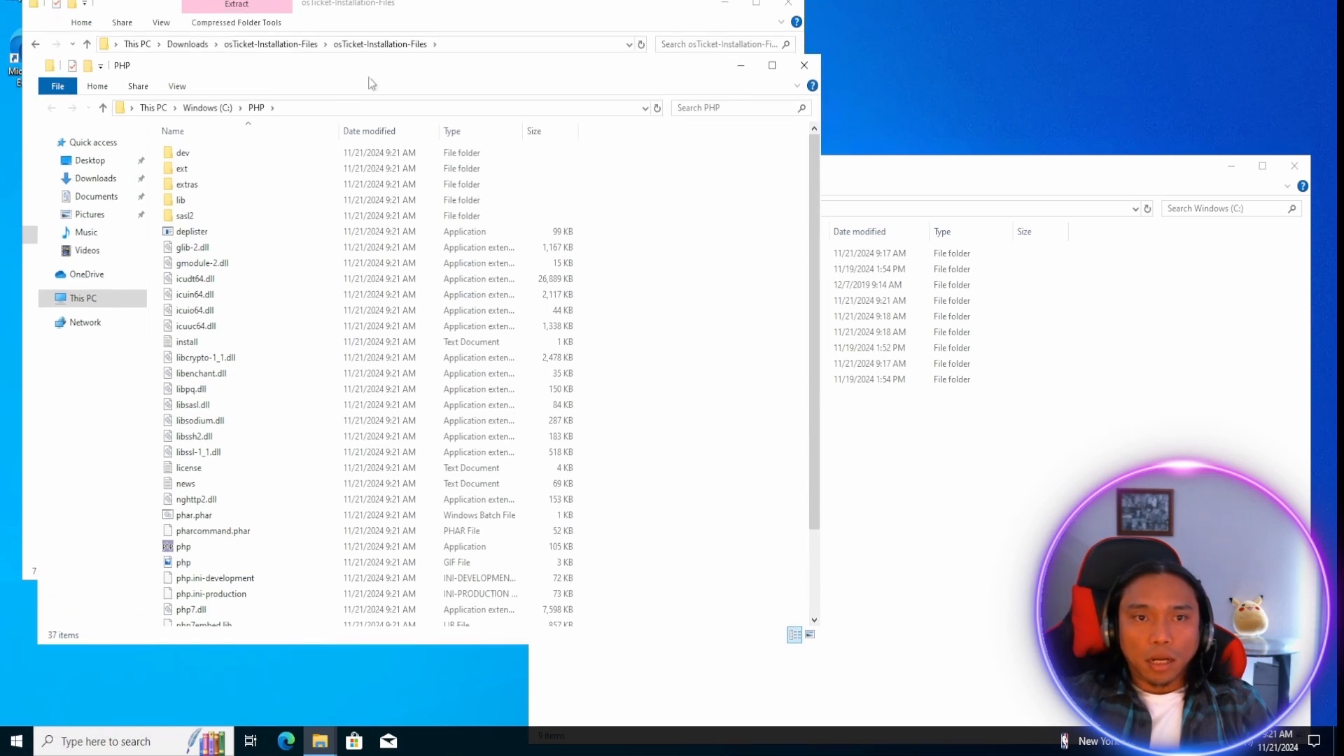
{"action": "left_click", "coordinate": [803, 66]}
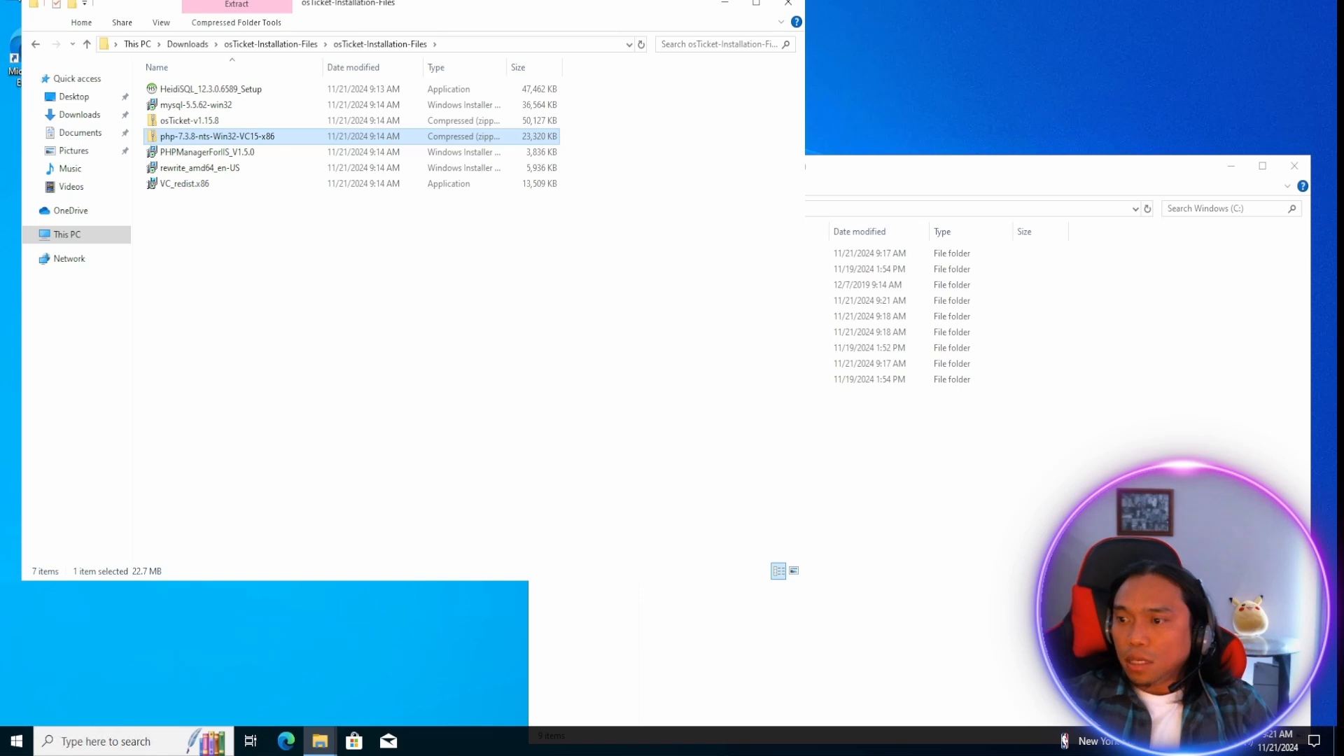
Install the Microsoft Visual C++ 2015-2022 Redistributable from VC_redist.x86, agreeing to the license terms, and close the installer.
{"action": "double_click", "coordinate": [184, 183]}
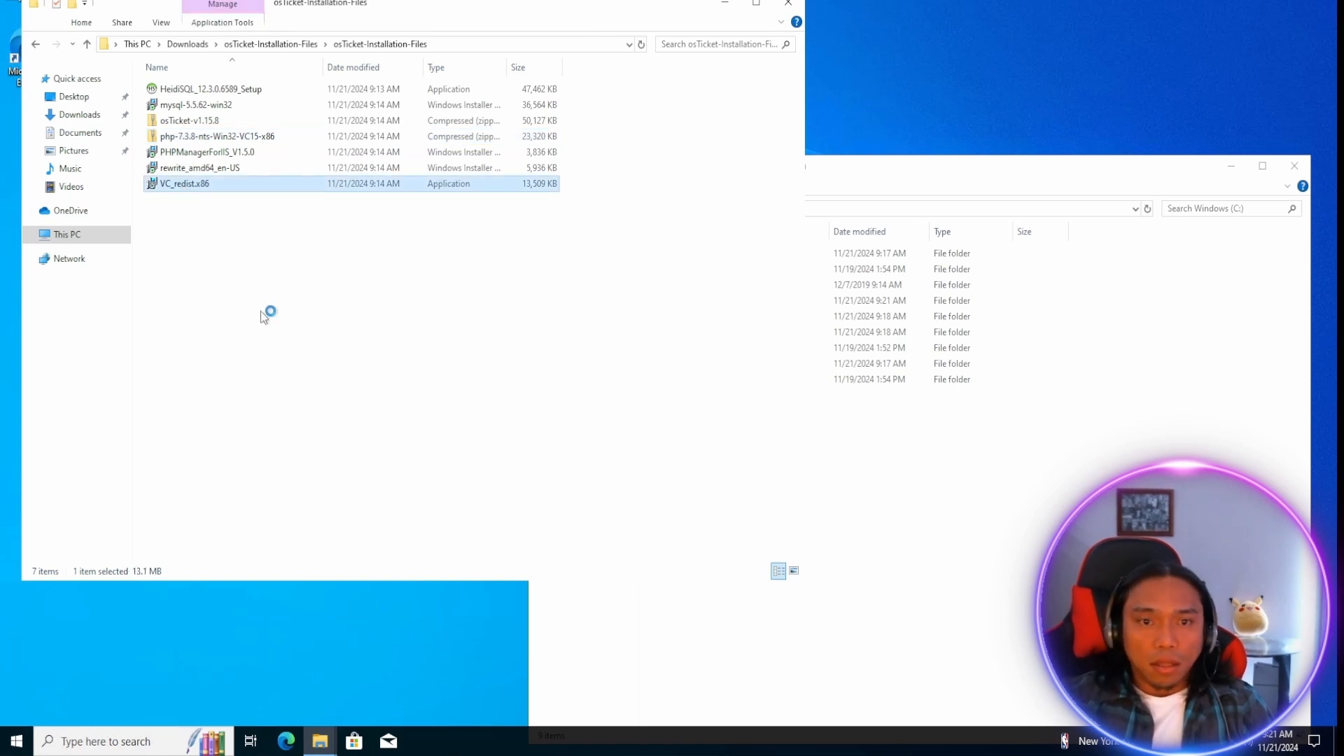
{"action": "left_click", "coordinate": [513, 405]}
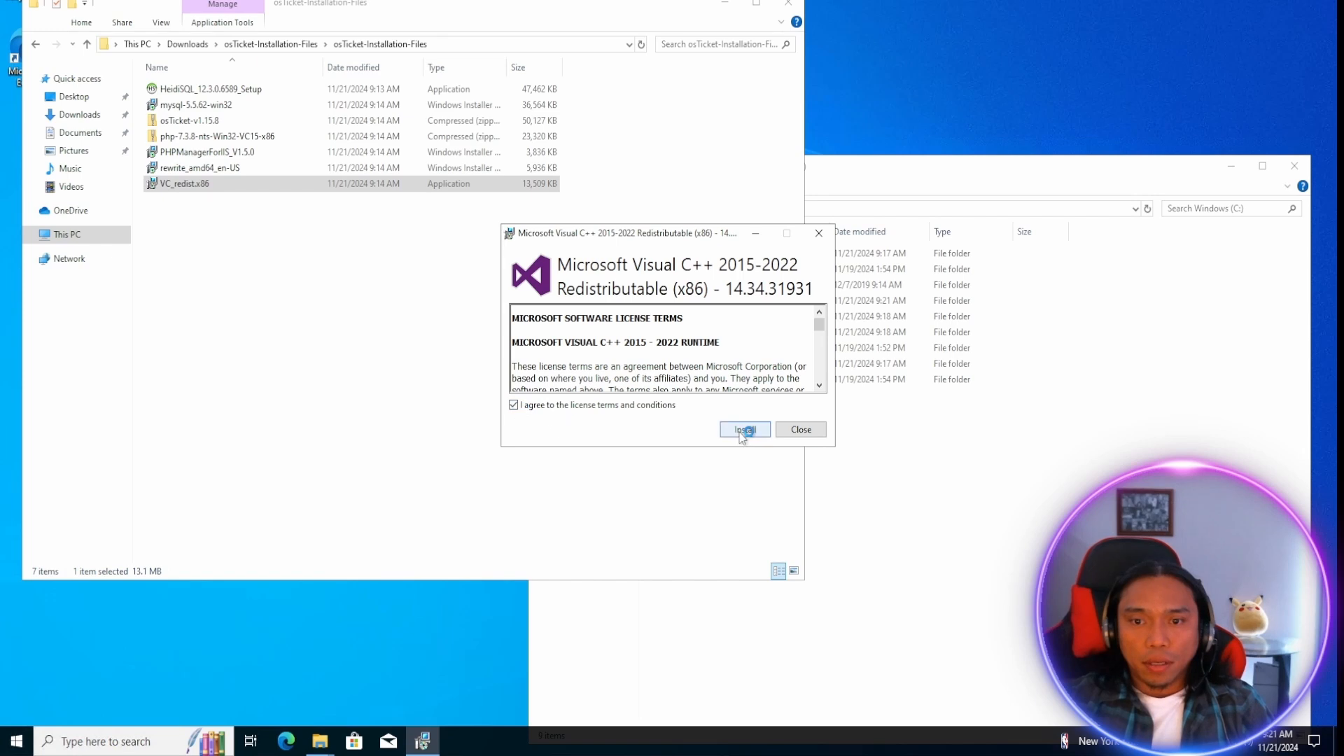
{"action": "left_click", "coordinate": [744, 429]}
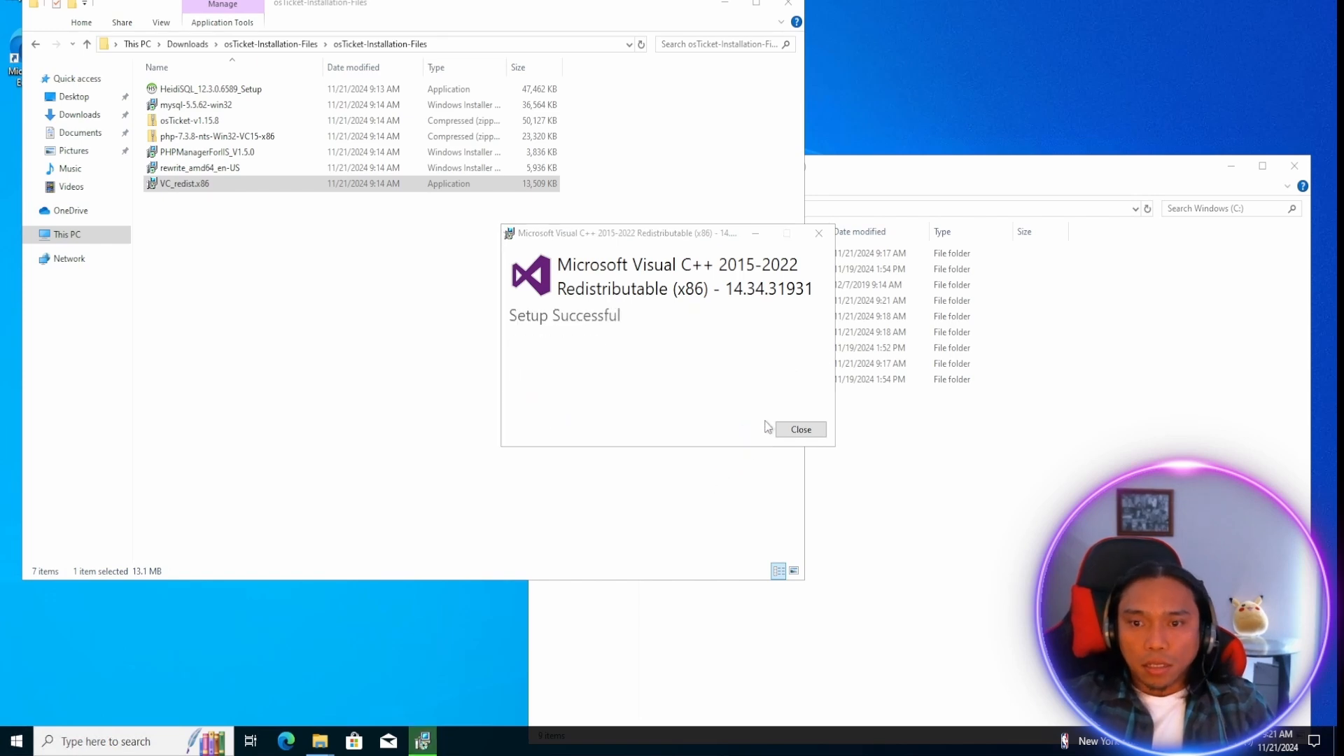
{"action": "left_click", "coordinate": [801, 429]}
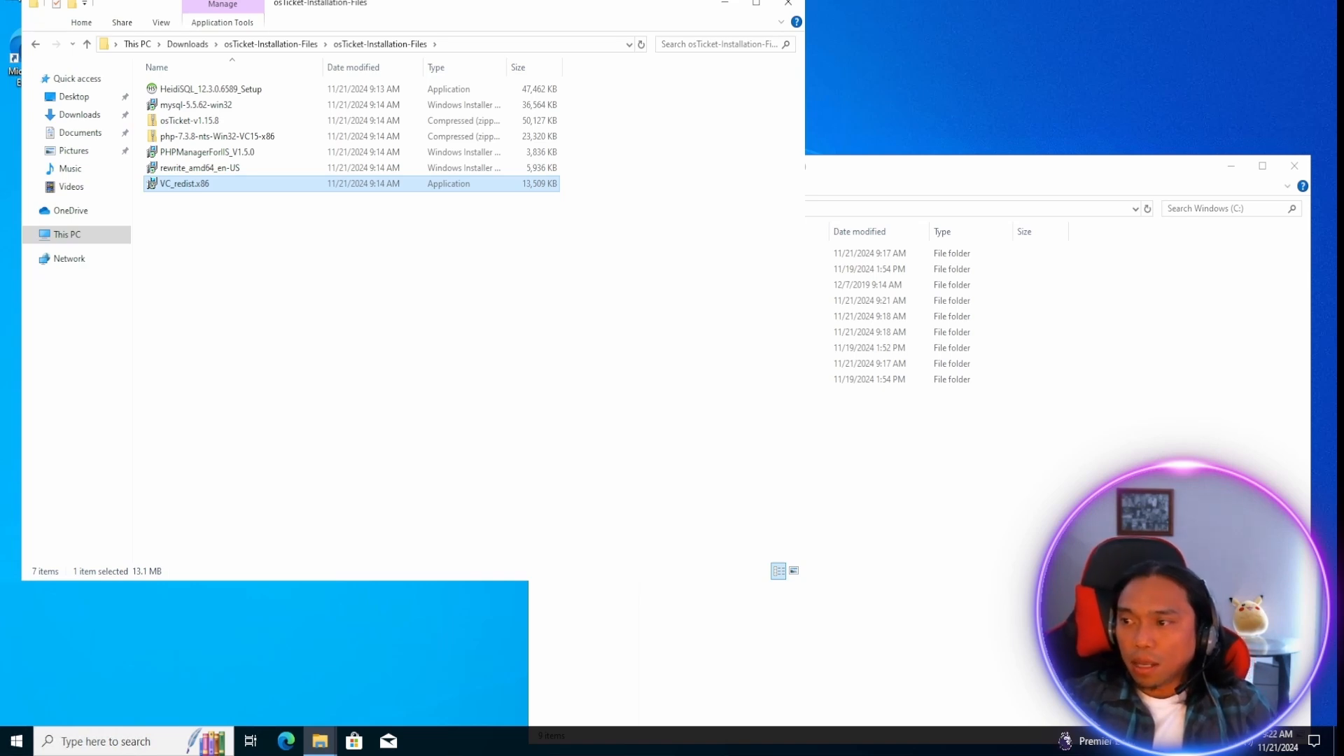
Install MySQL Server 5.5 from mysql-5.5.62-win32, accepting the license agreement, and finish setup with the Instance Configuration Wizard set to launch.
{"action": "left_click", "coordinate": [420, 105]}
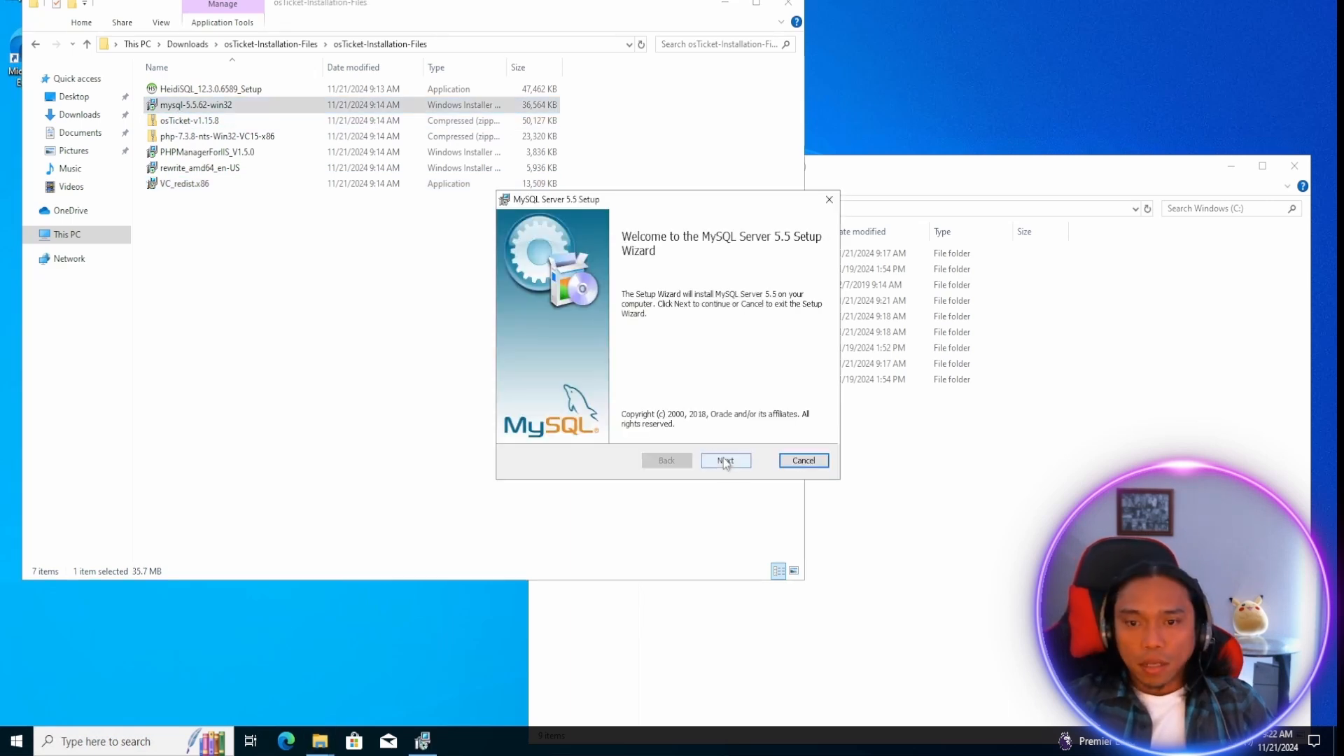
{"action": "left_click", "coordinate": [726, 460]}
{"action": "left_click", "coordinate": [559, 426]}
{"action": "left_click", "coordinate": [739, 464]}
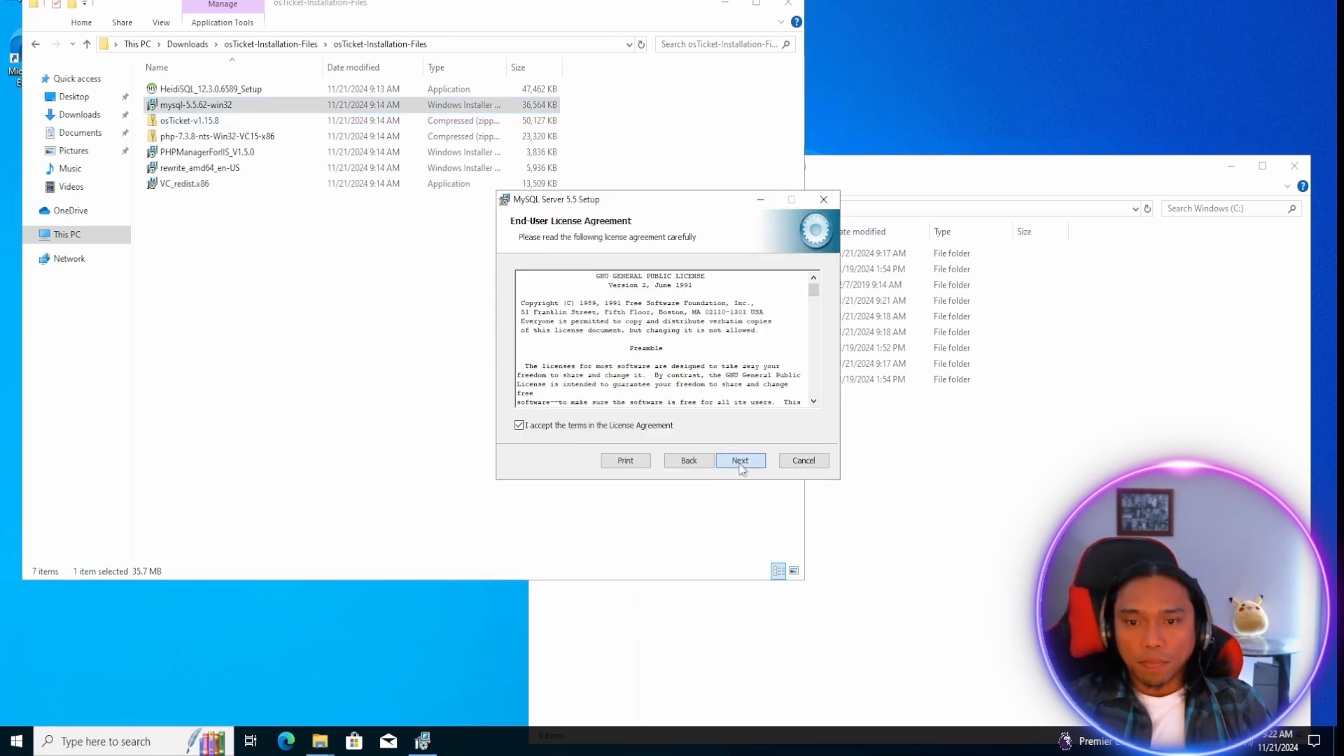
{"action": "left_click", "coordinate": [570, 287]}
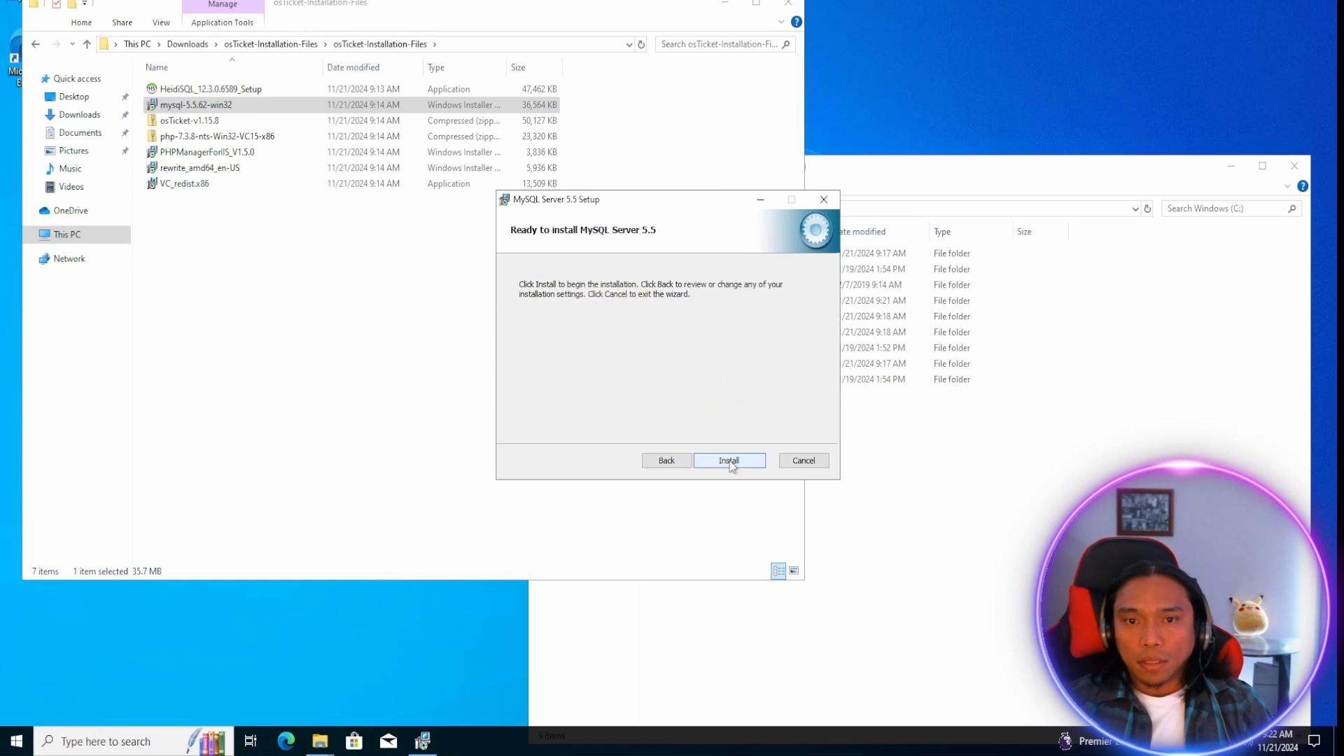
{"action": "left_click", "coordinate": [729, 461]}
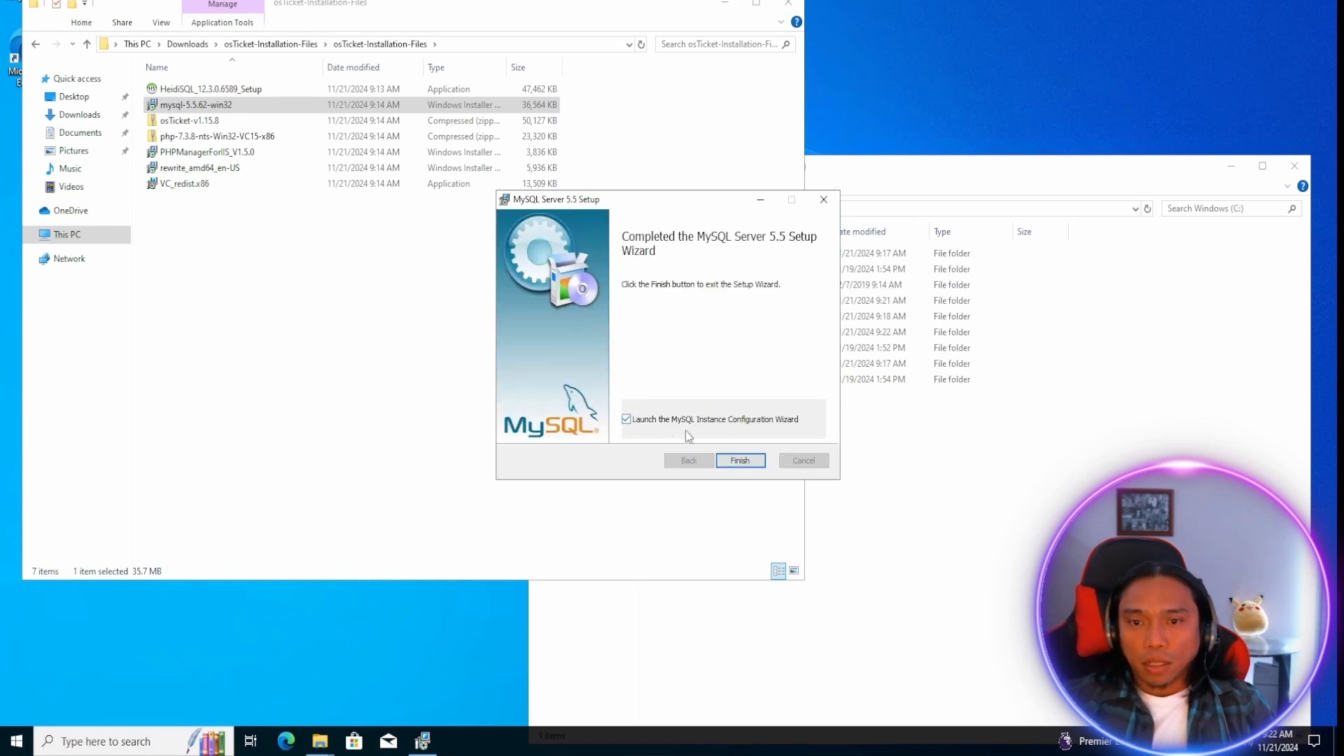
{"action": "left_click", "coordinate": [740, 460]}
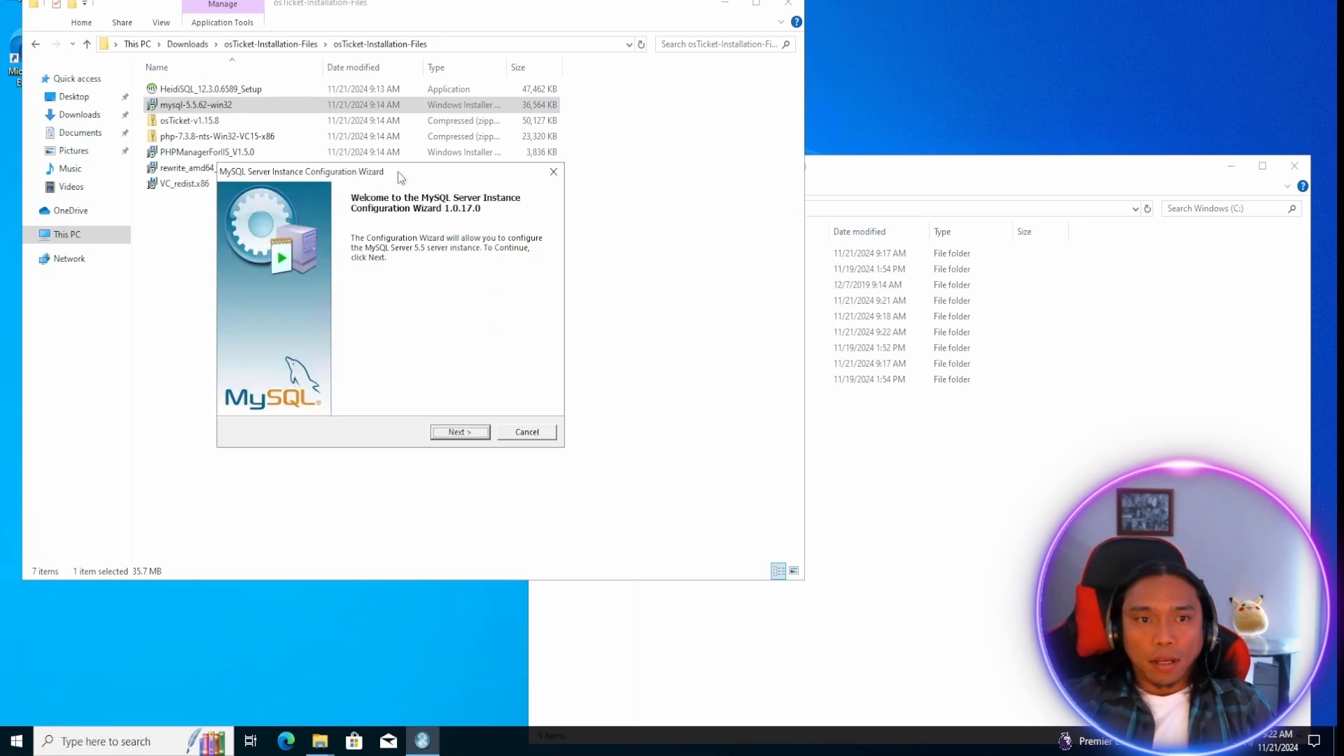
Choose Standard Configuration for the MySQL server instance and accept installing it as the Windows service MySQL with automatic launch.
{"action": "left_click", "coordinate": [714, 406]}
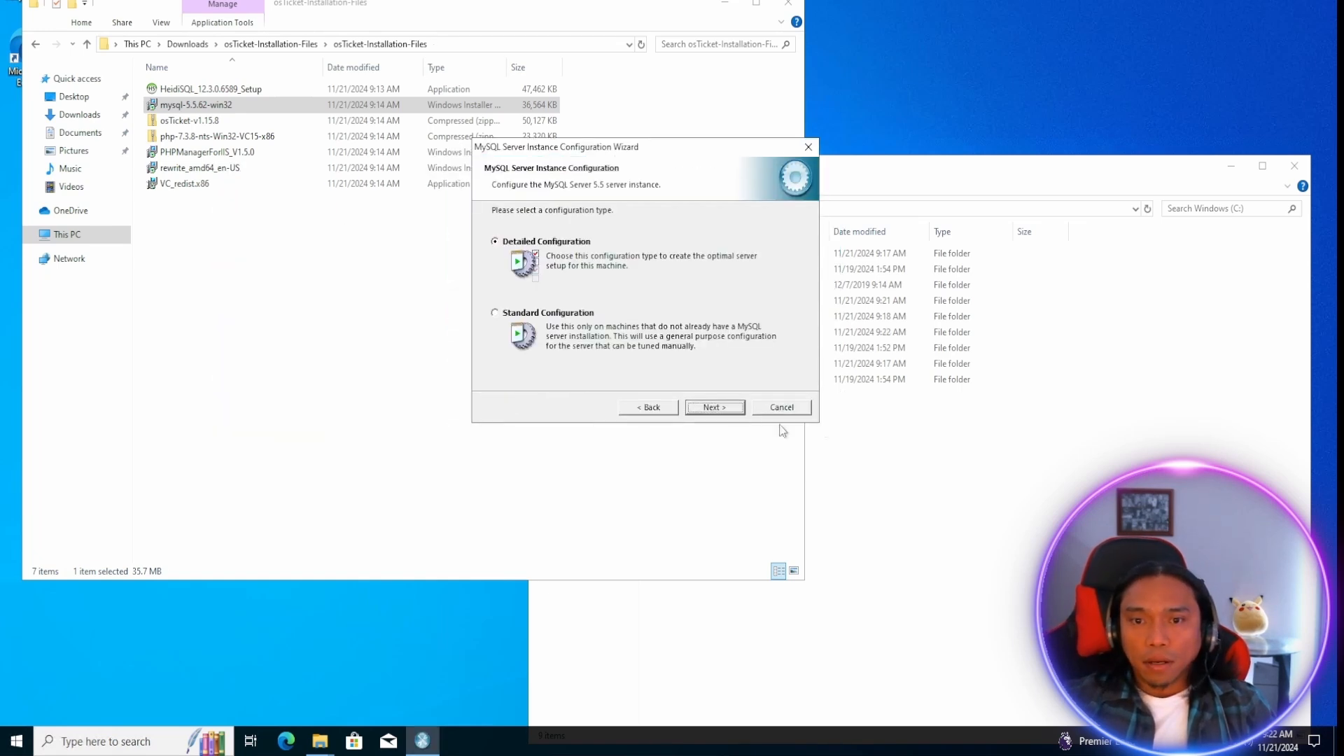
{"action": "left_click", "coordinate": [495, 315]}
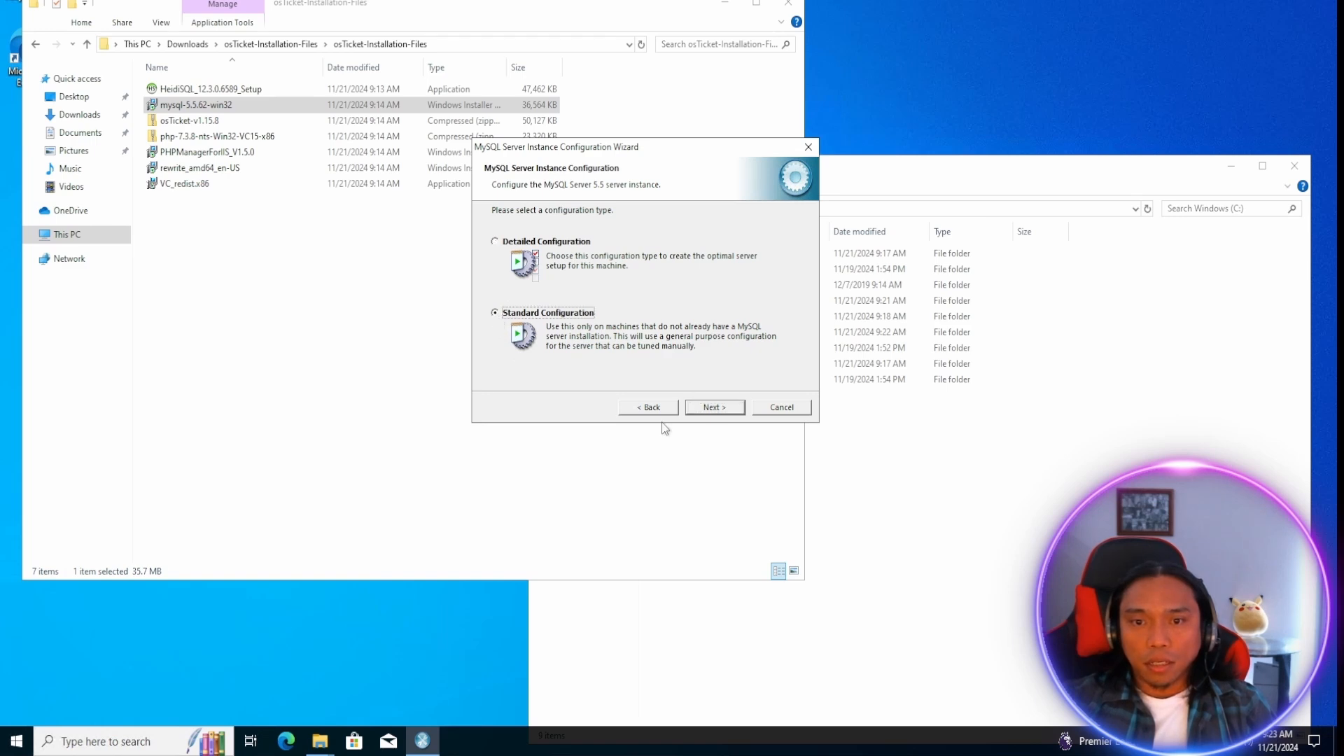
{"action": "left_click", "coordinate": [713, 409]}
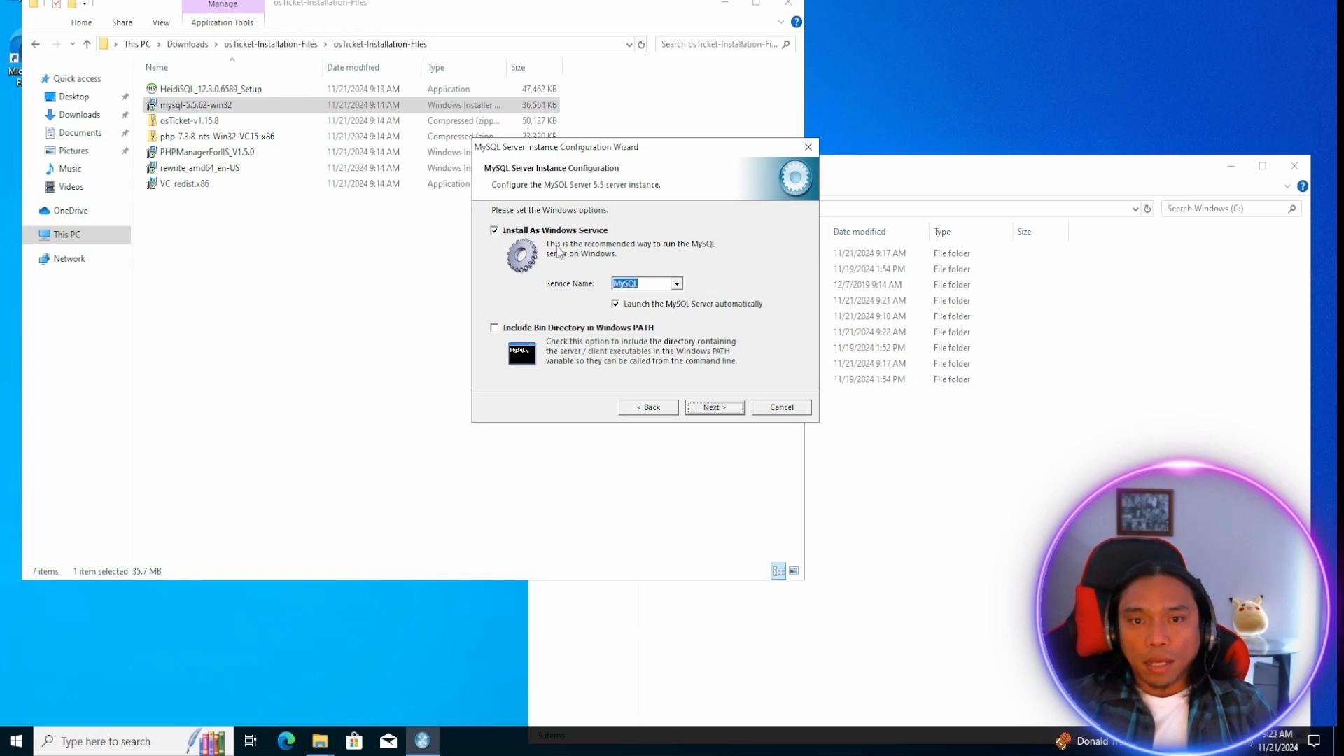
{"action": "left_click", "coordinate": [714, 409]}
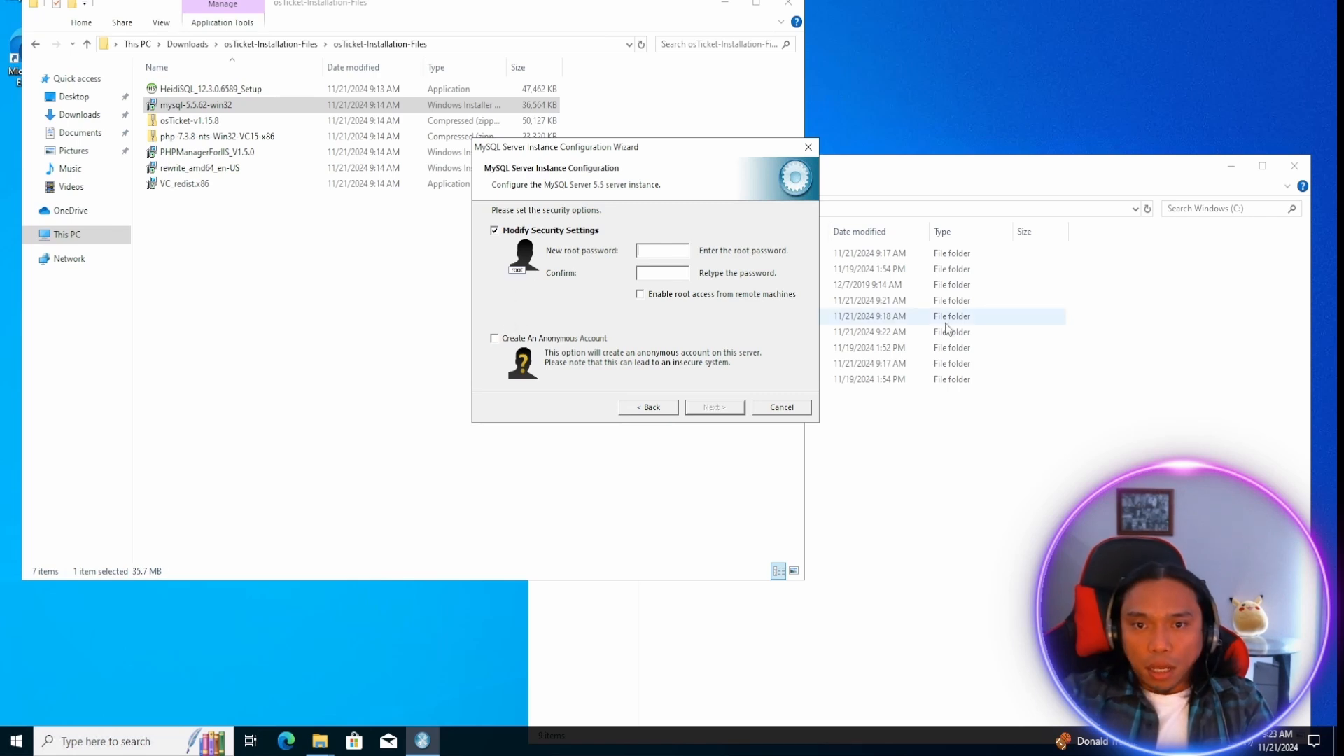
Enter and confirm the new MySQL root password, execute the server instance configuration and finish the wizard.
{"action": "type", "text": "root"}
{"action": "key", "text": "Tab"}
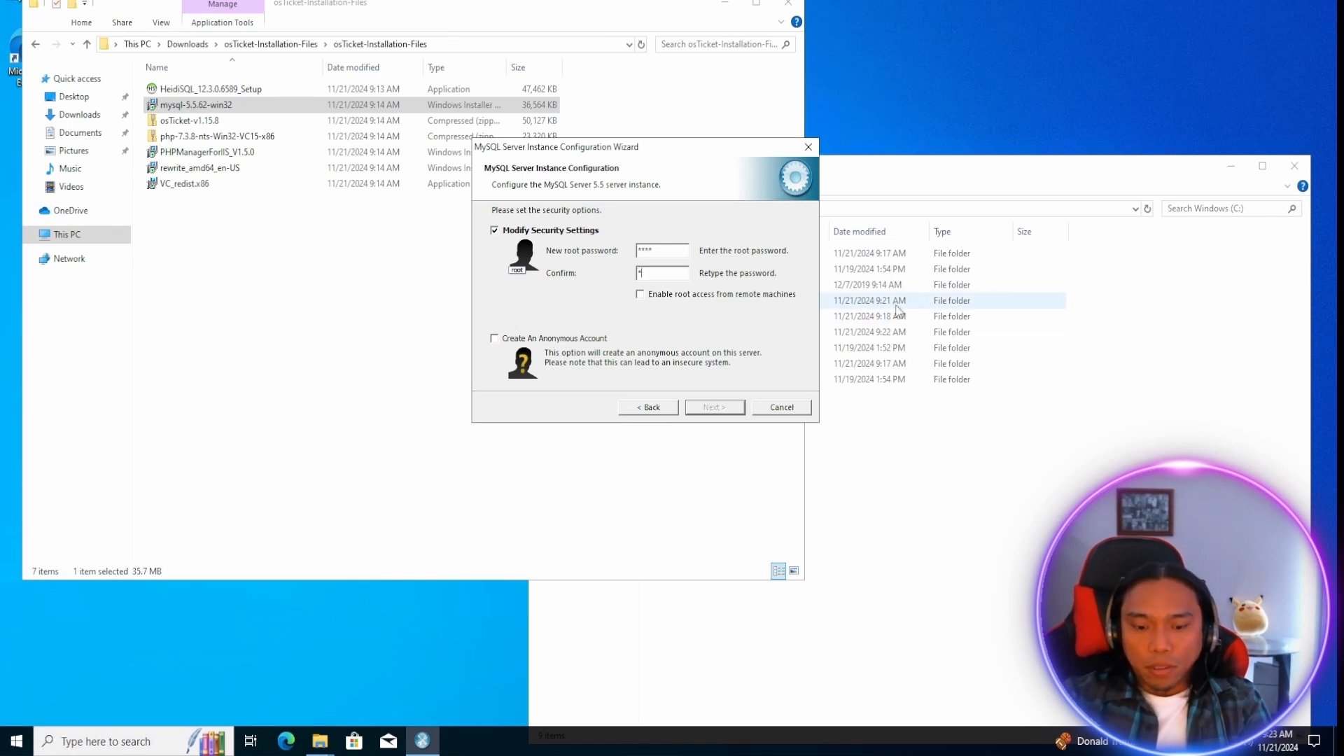
{"action": "type", "text": "root"}
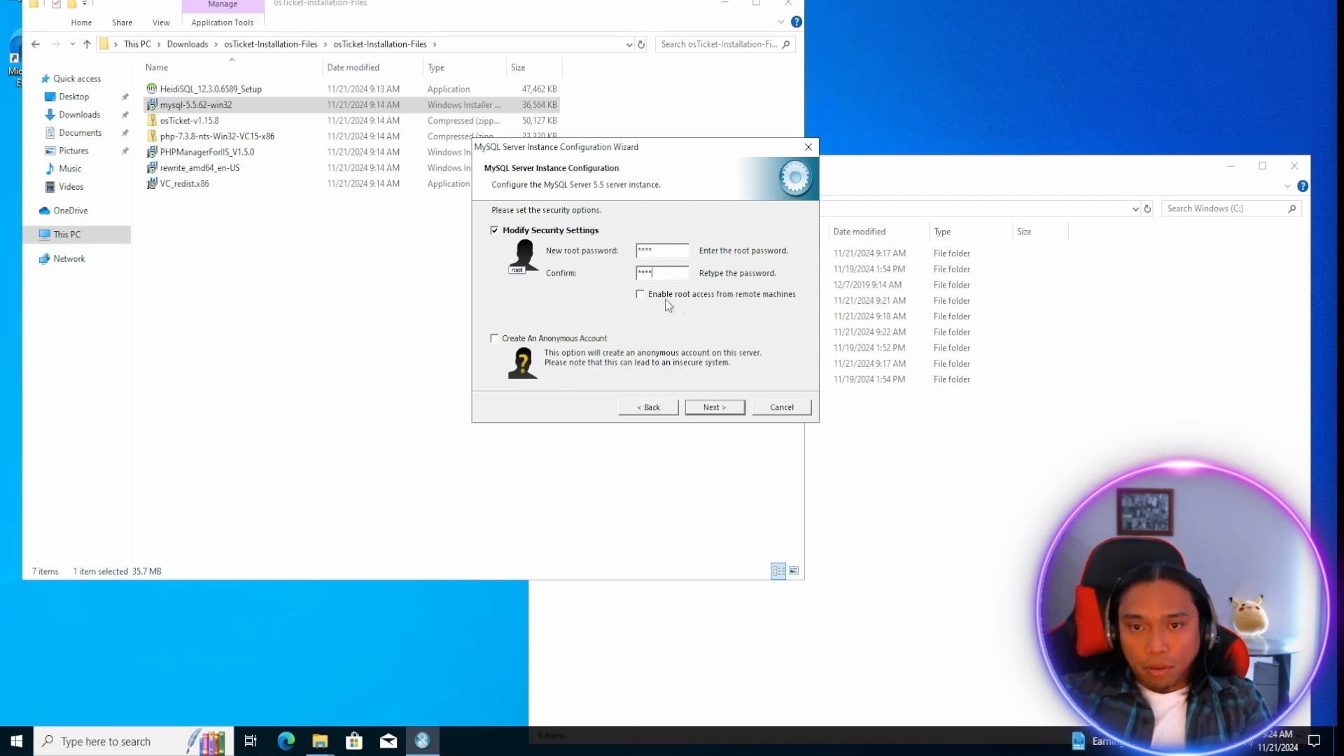
{"action": "left_click", "coordinate": [714, 408]}
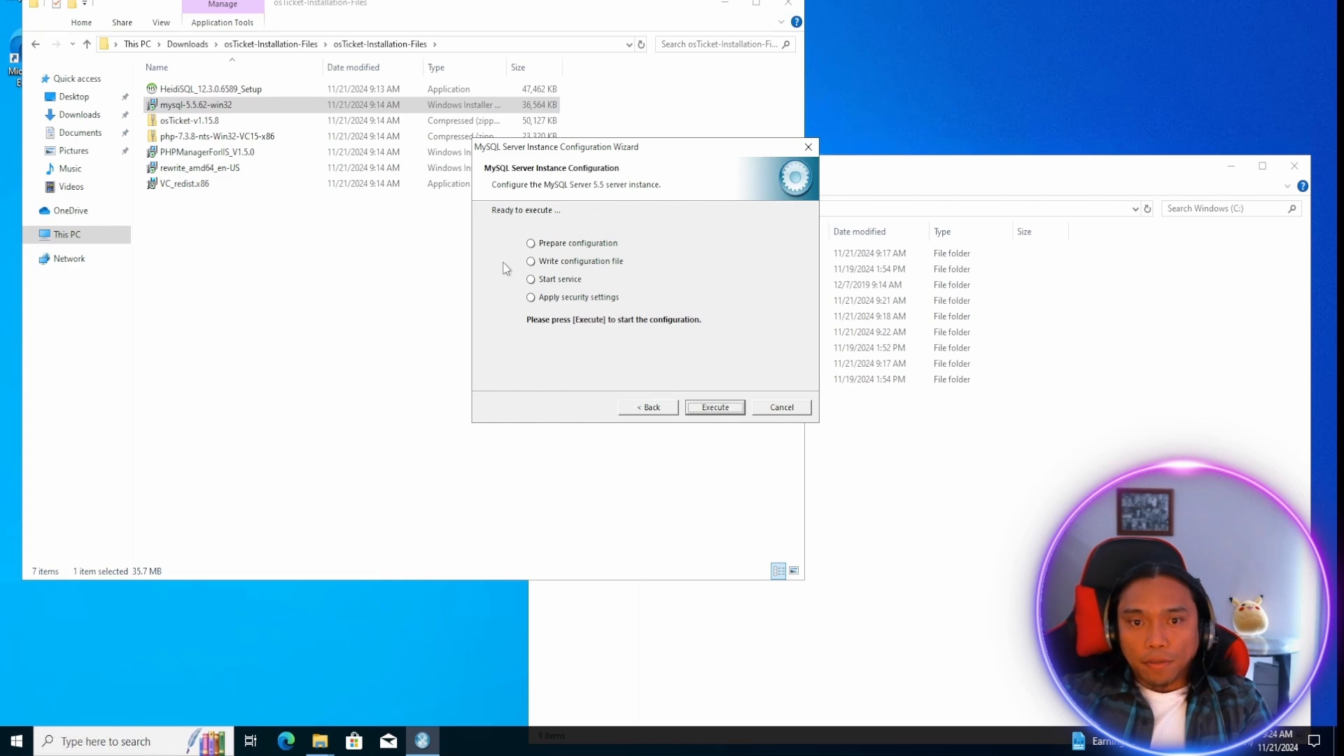
{"action": "left_click", "coordinate": [731, 407]}
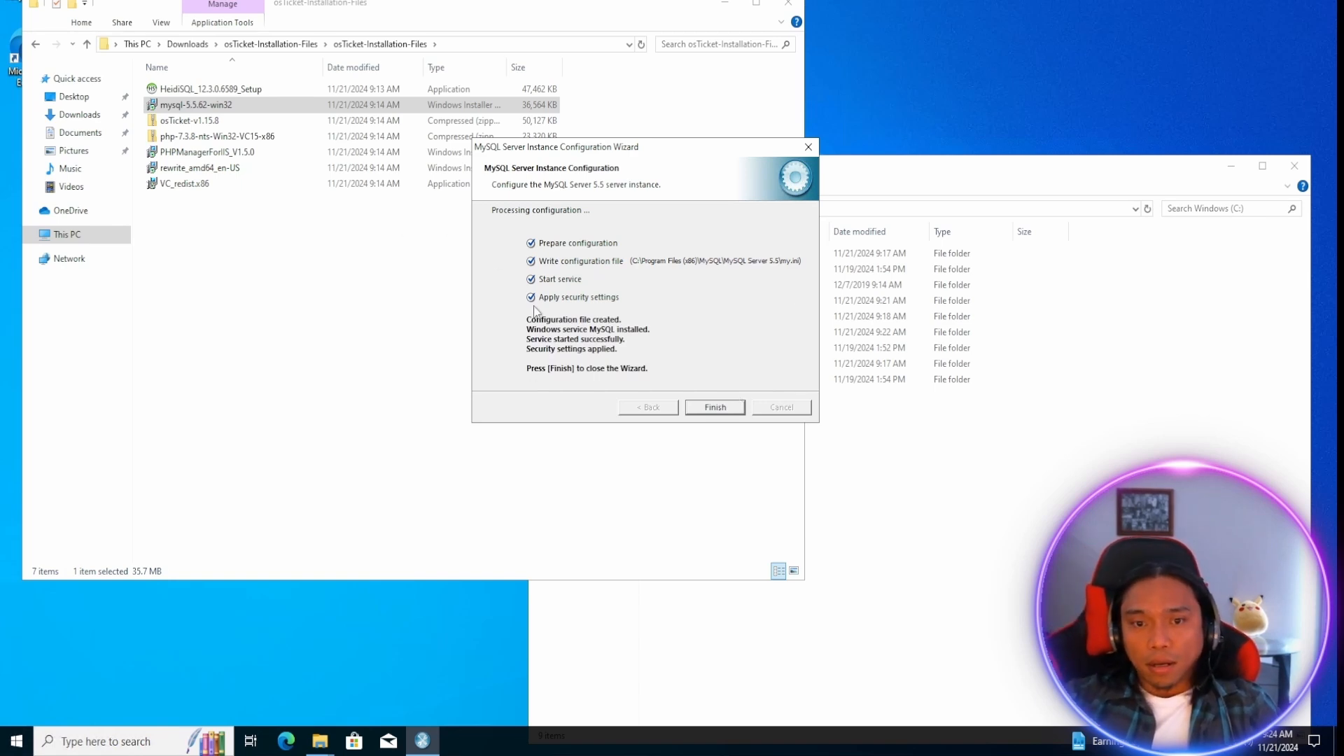
{"action": "left_click", "coordinate": [715, 410]}
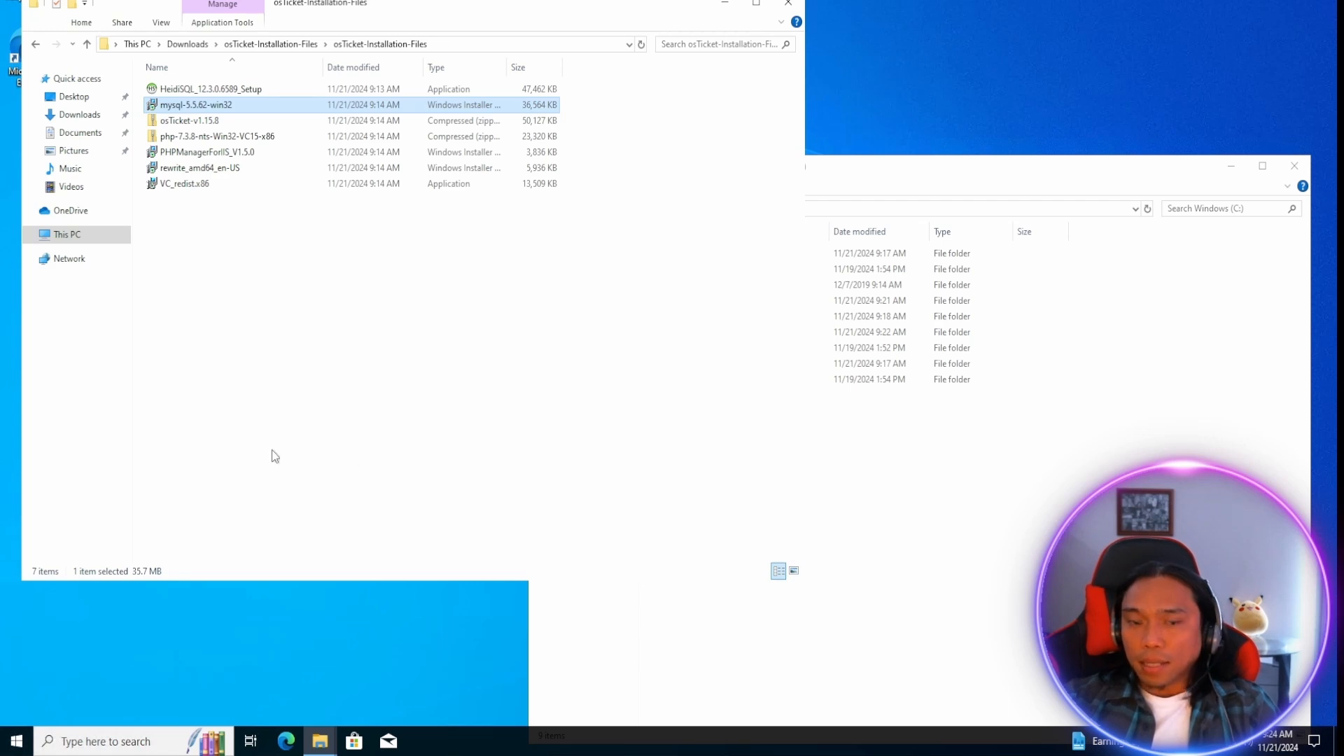
Search for iis, run Internet Information Services (IIS) Manager as administrator and rearrange its window.
{"action": "left_click", "coordinate": [17, 740]}
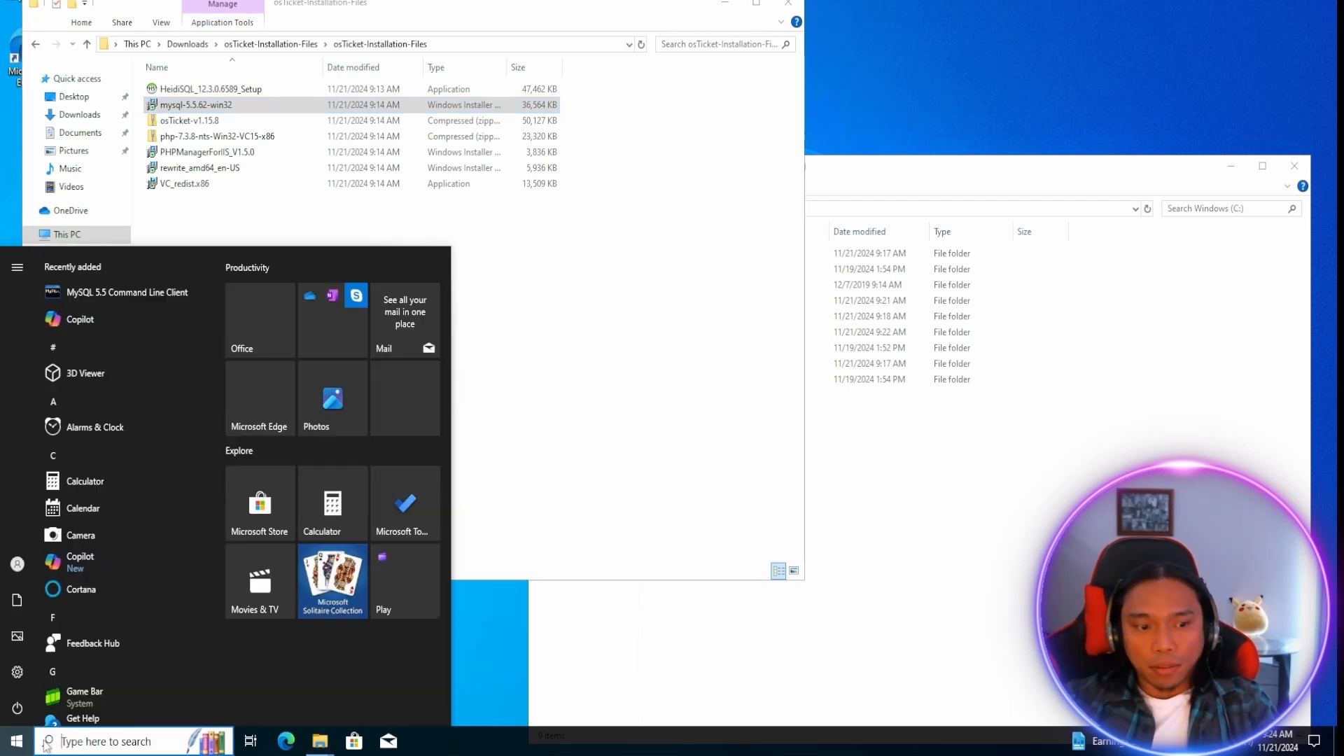
{"action": "type", "text": "iis"}
{"action": "right_click", "coordinate": [92, 343]}
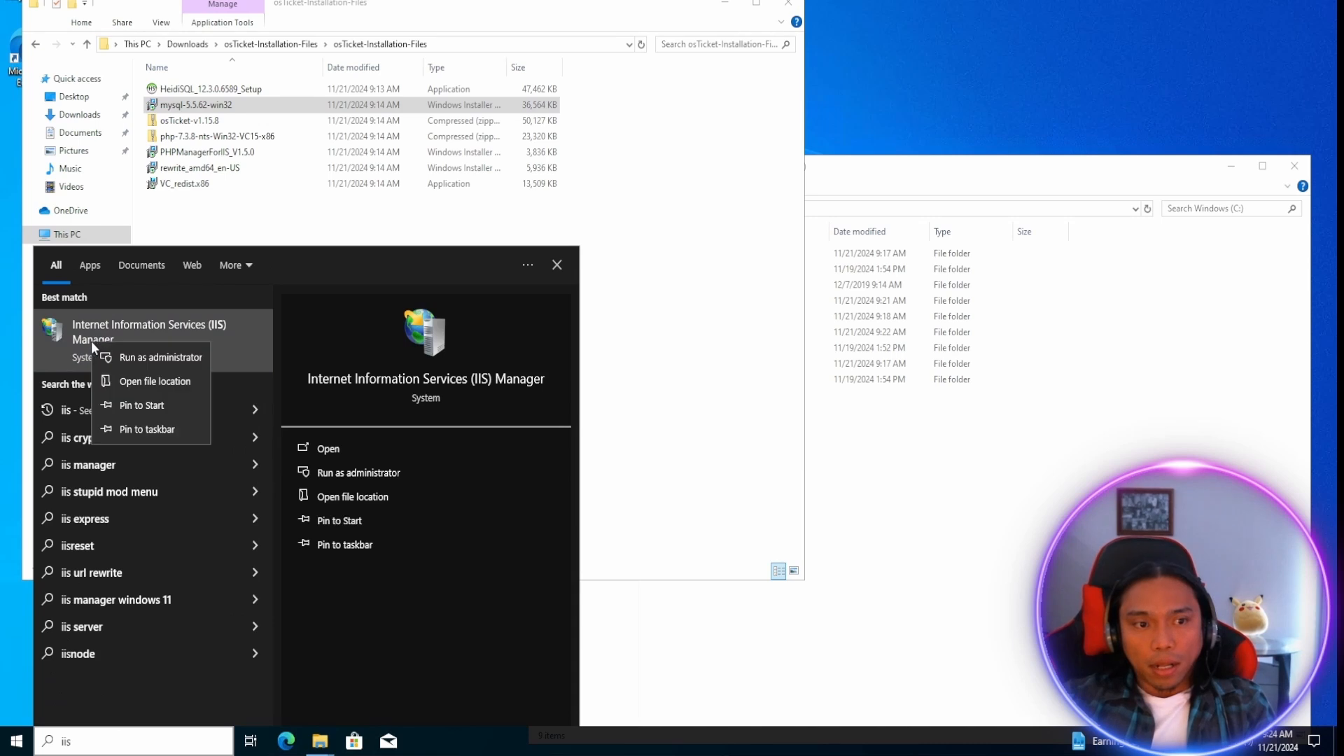
{"action": "left_click", "coordinate": [173, 358]}
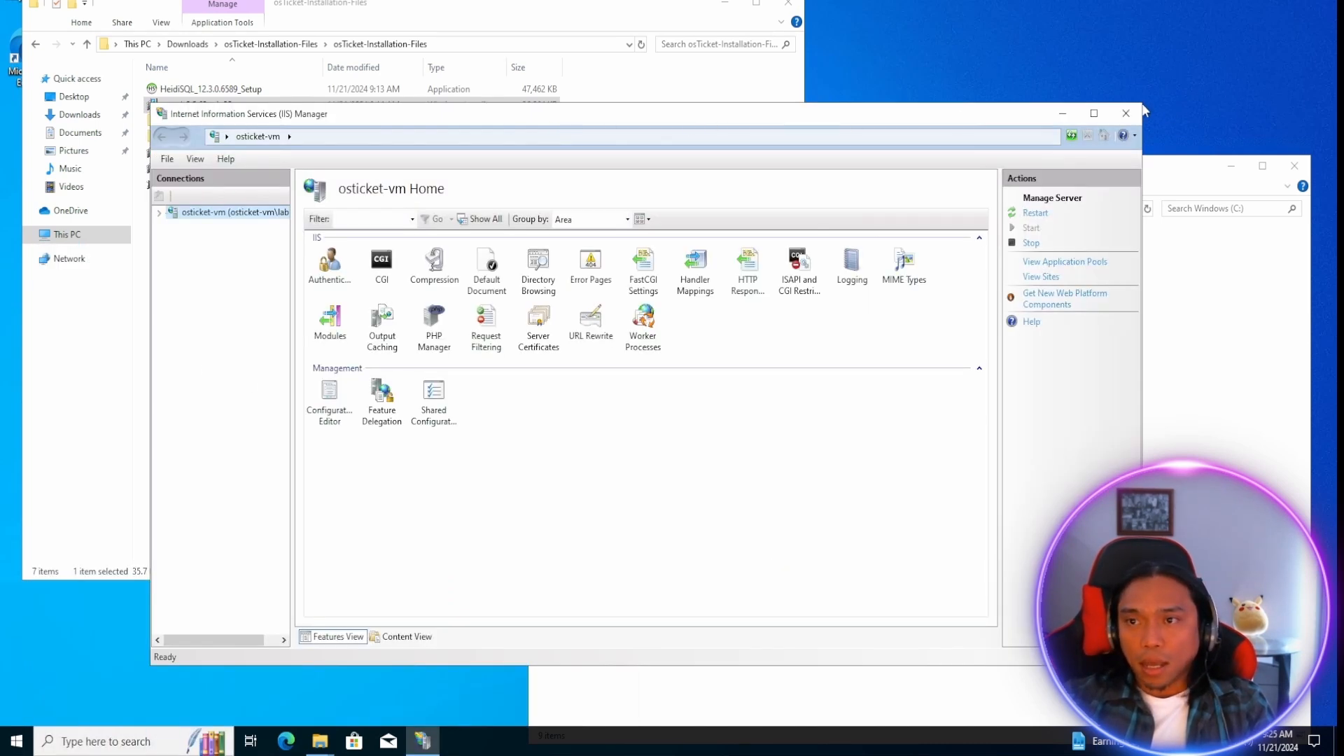
{"action": "left_click_drag", "start_coordinate": [1142, 104], "coordinate": [1247, 0]}
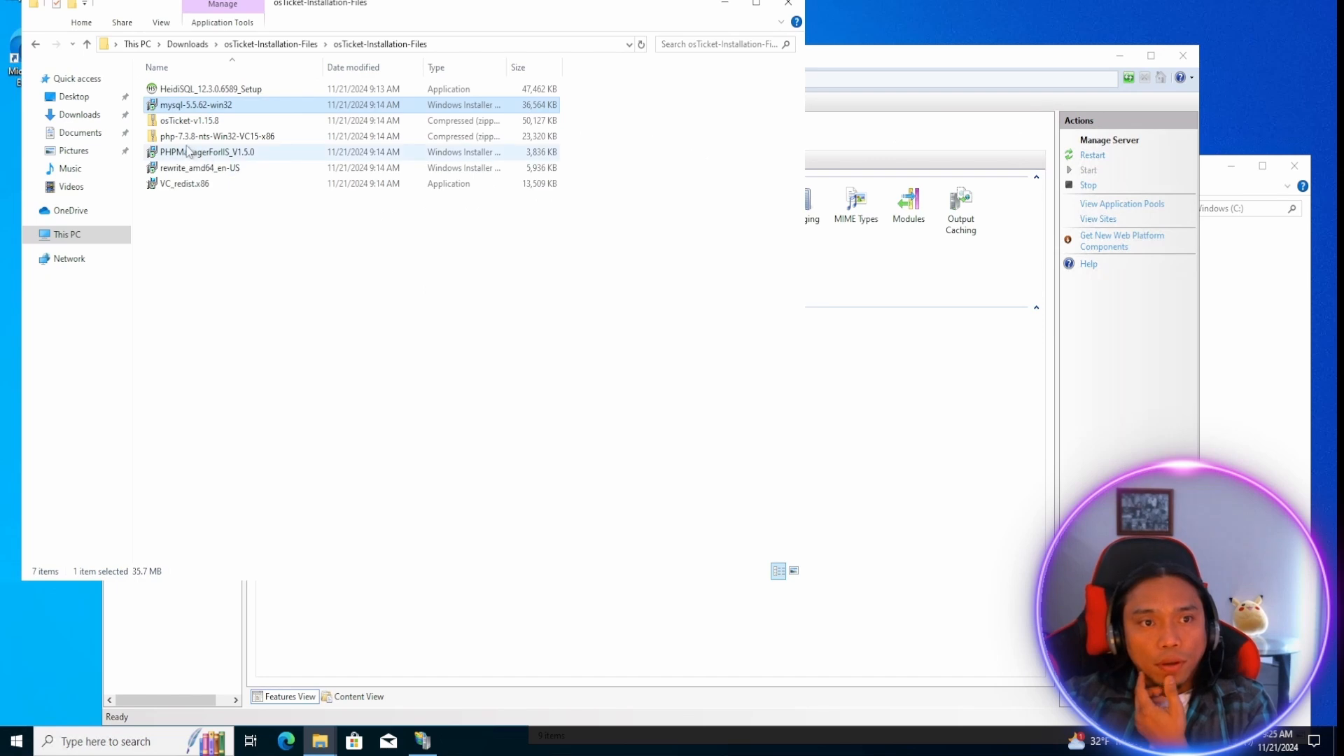
Extract the osTicket-v1.15.8 archive to the default destination inside the osTicket-Installation-Files folder.
{"action": "left_click", "coordinate": [187, 123]}
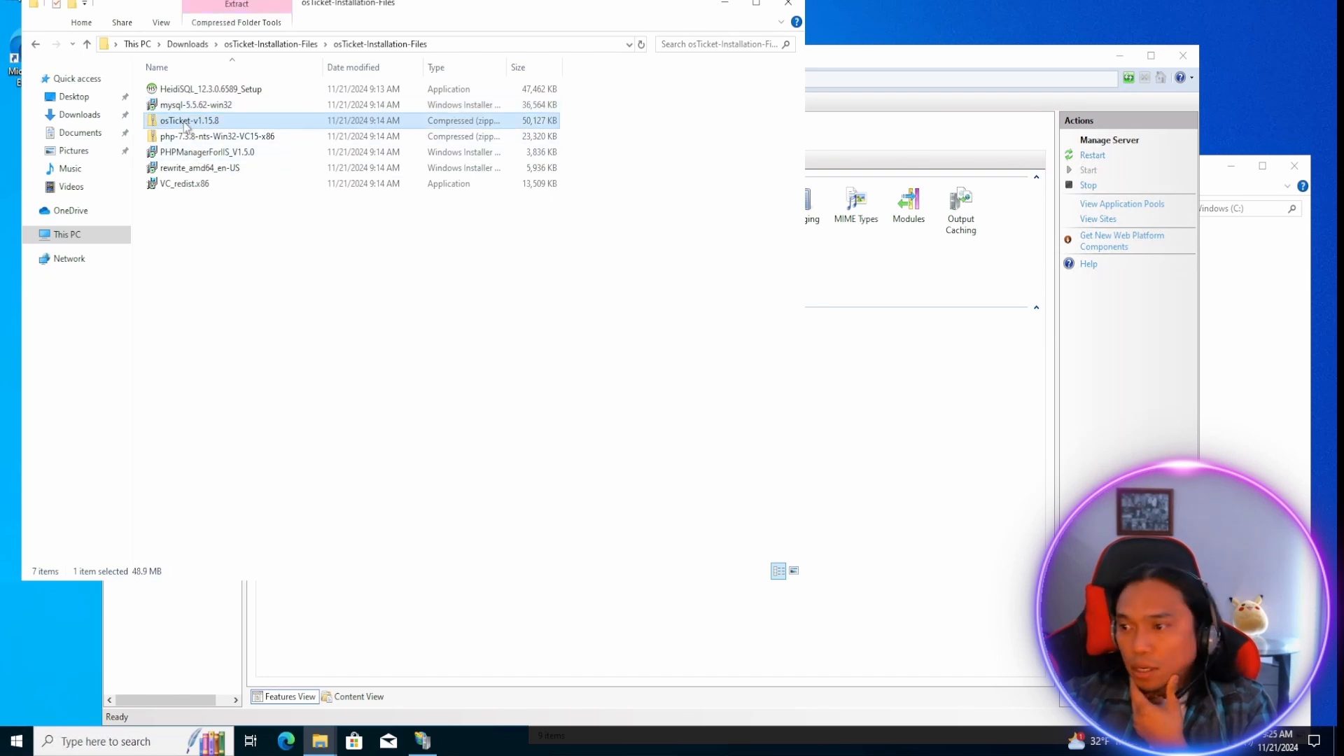
{"action": "right_click", "coordinate": [187, 123]}
{"action": "left_click", "coordinate": [238, 165]}
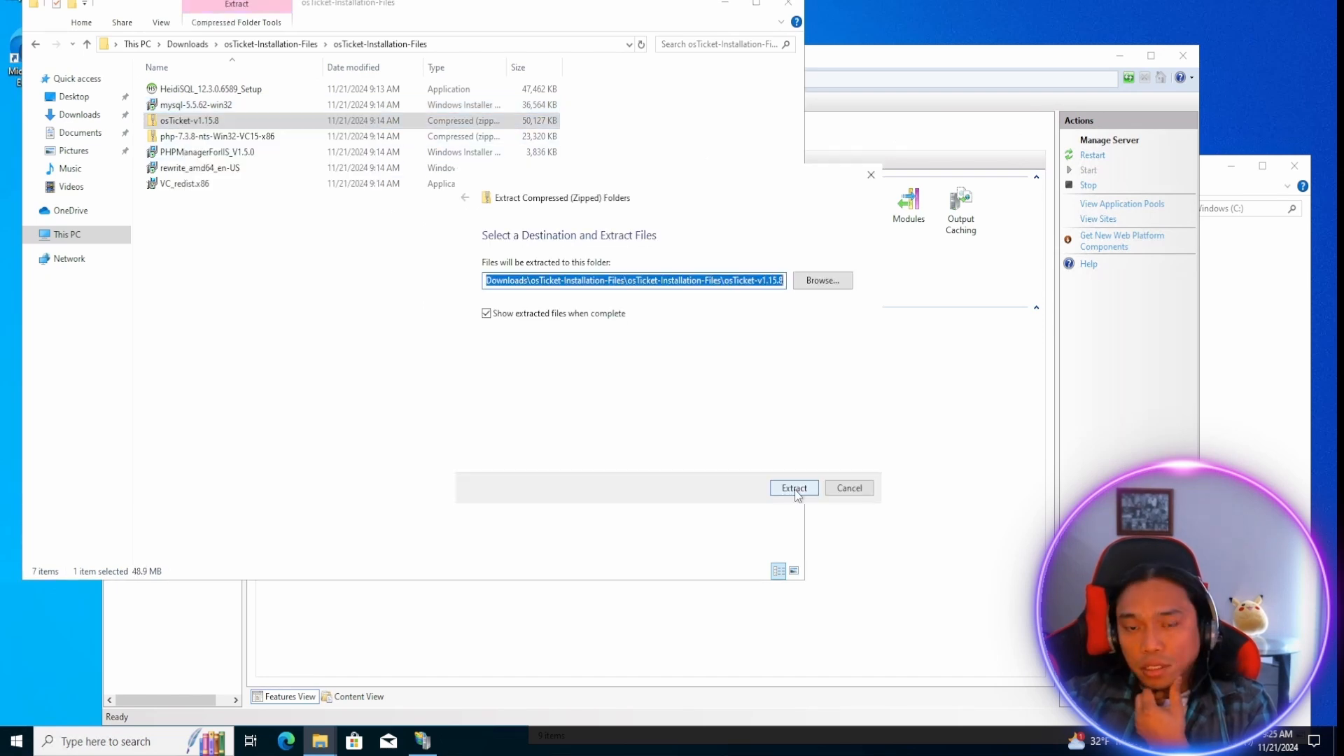
{"action": "left_click", "coordinate": [789, 488]}
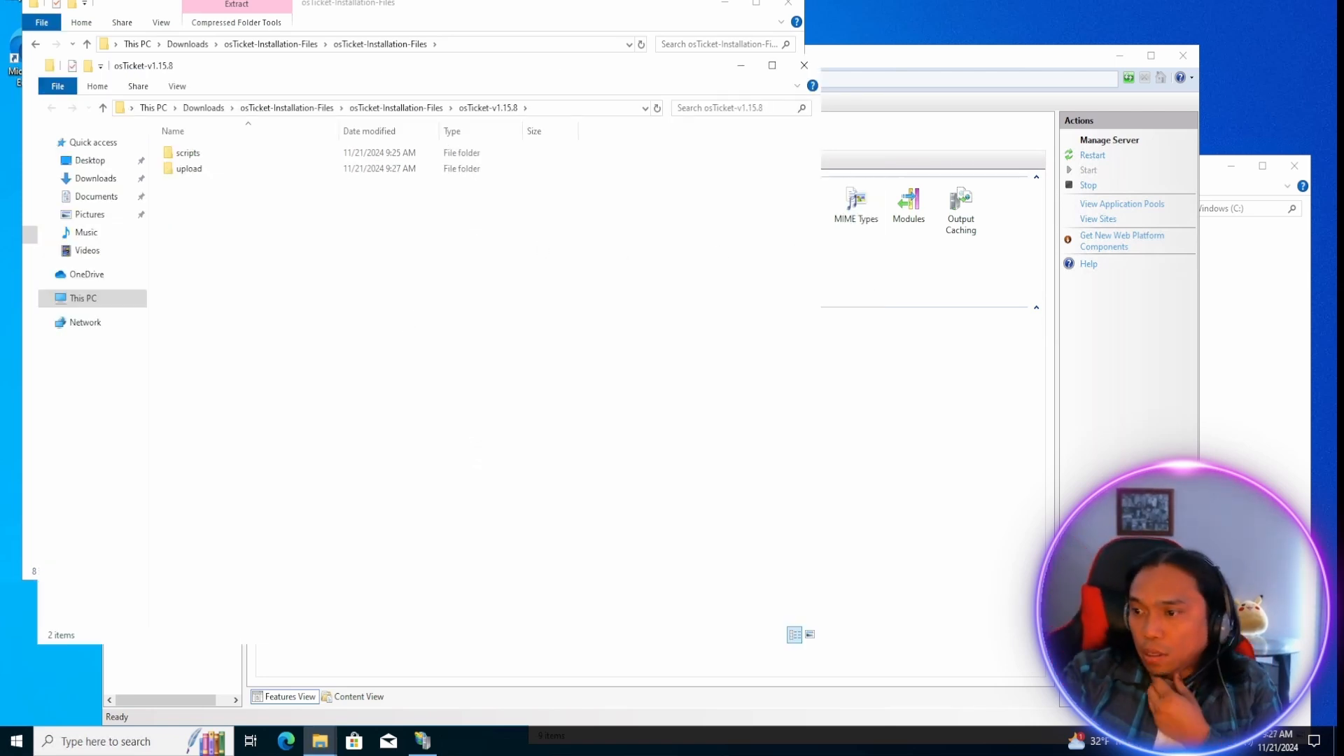
Copy the upload folder from osTicket-v1.15.8 into C:\inetpub\wwwroot.
{"action": "right_click", "coordinate": [194, 170]}
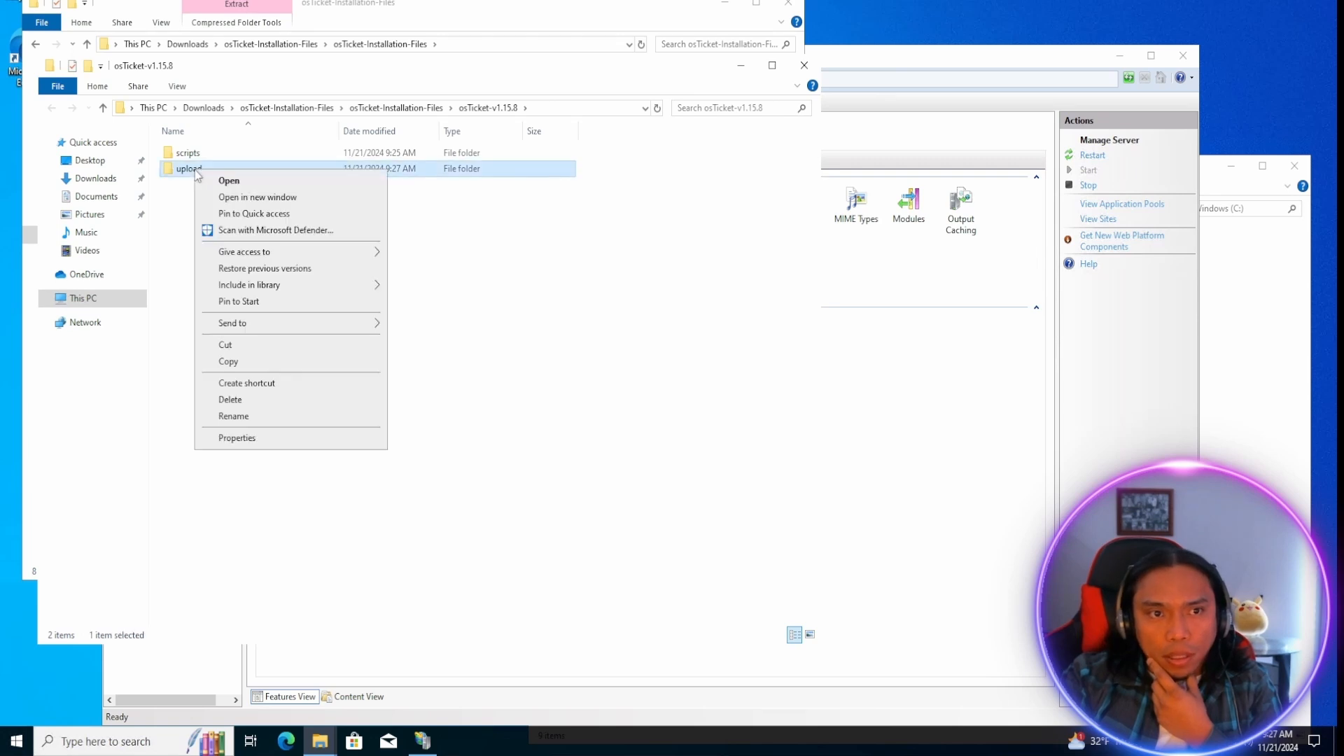
{"action": "left_click", "coordinate": [243, 362]}
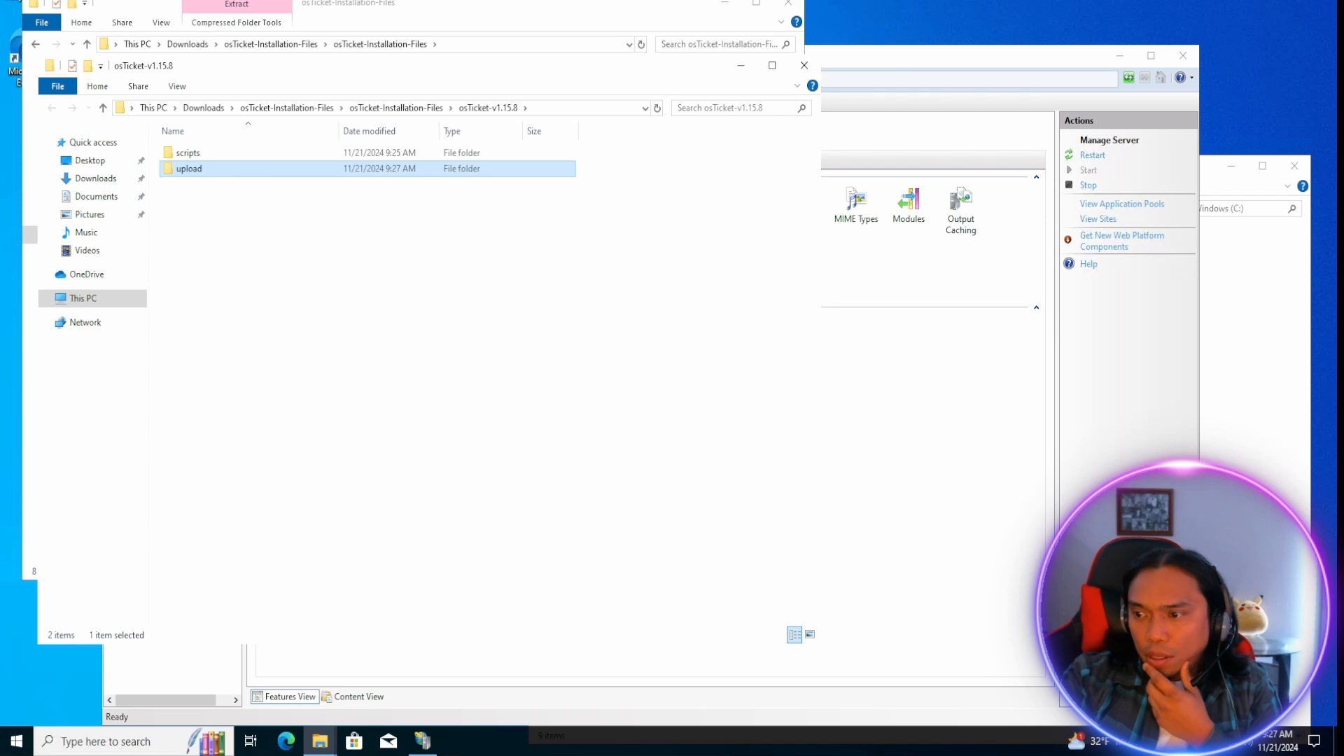
{"action": "key", "text": "alt+Tab"}
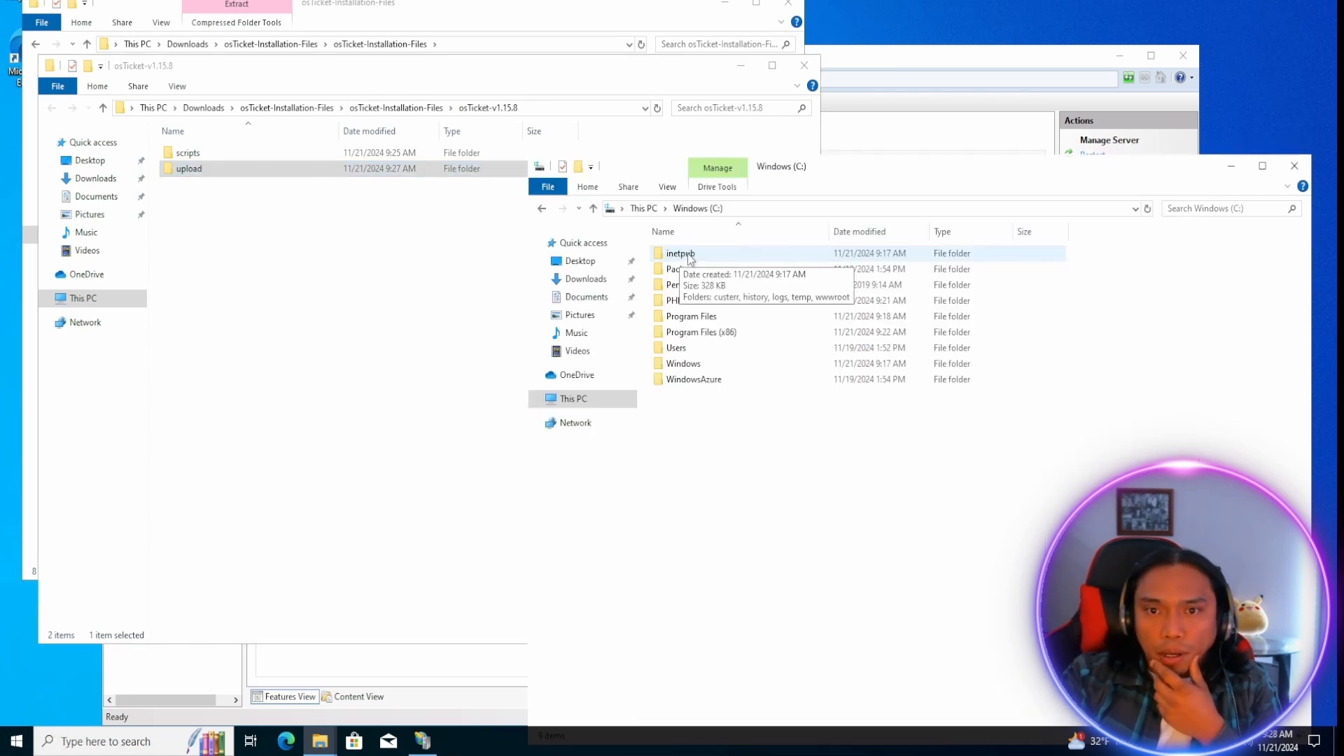
{"action": "double_click", "coordinate": [682, 254]}
{"action": "double_click", "coordinate": [685, 316]}
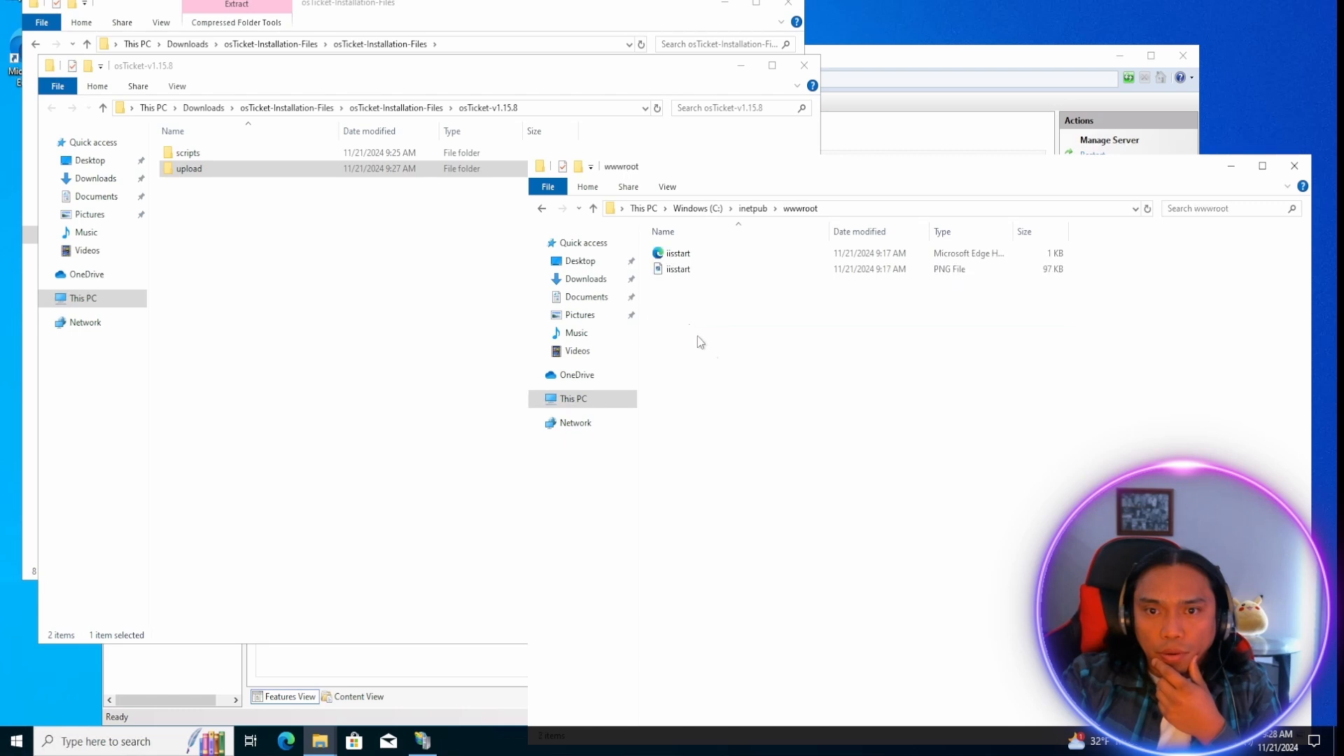
{"action": "right_click", "coordinate": [688, 325]}
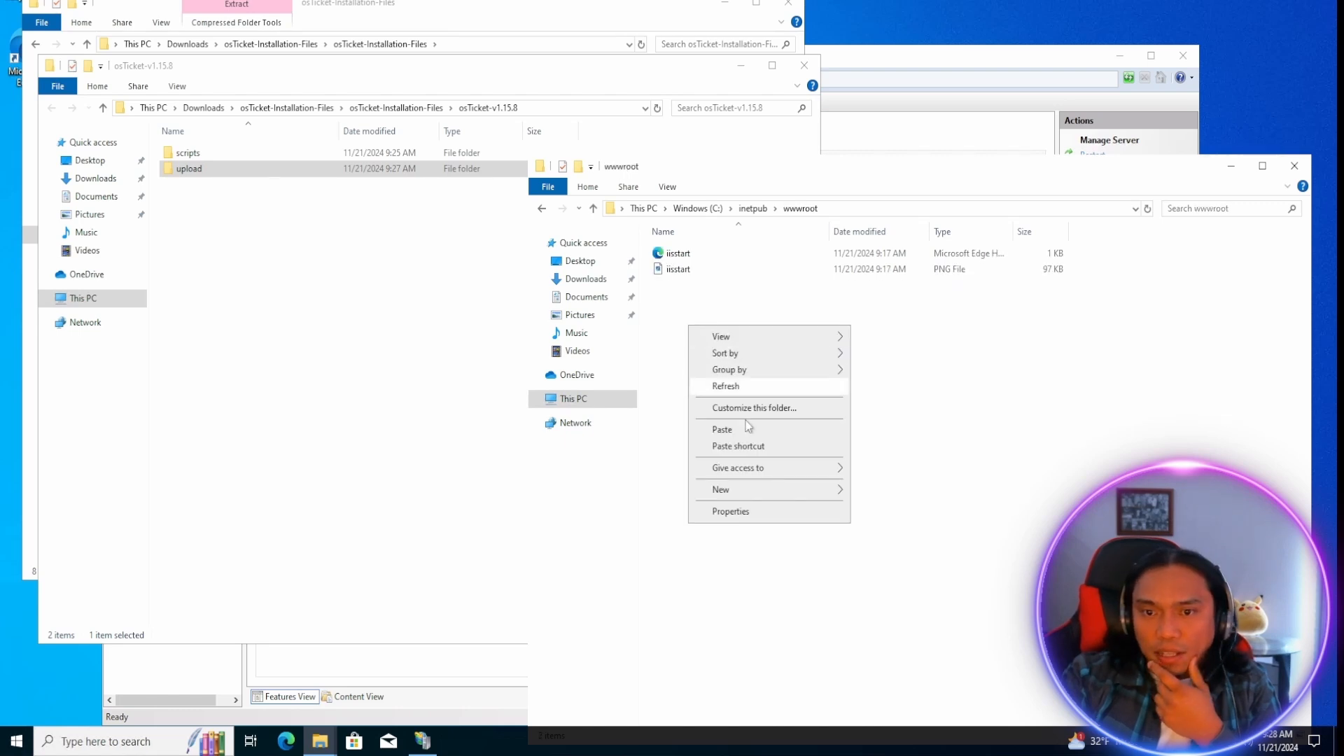
{"action": "left_click", "coordinate": [735, 430]}
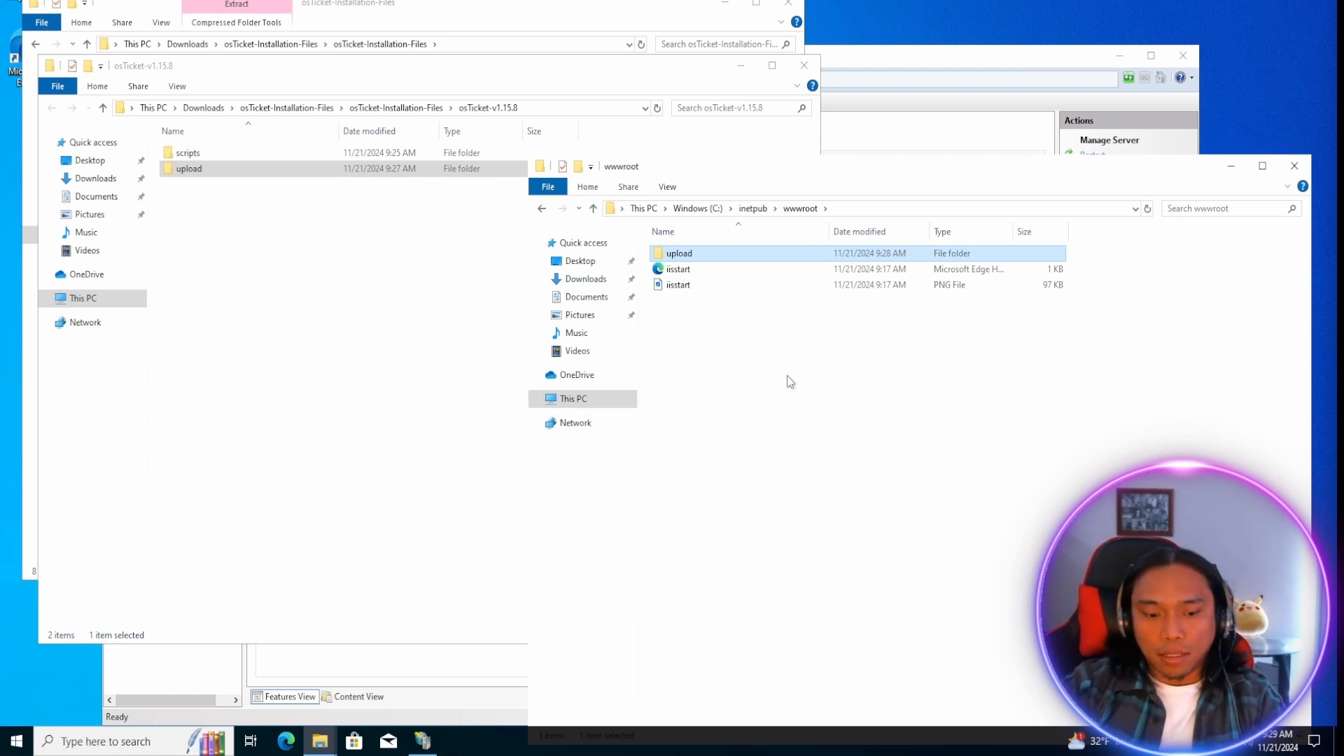
Rename the copied upload folder in wwwroot to osTicket.
{"action": "right_click", "coordinate": [670, 253]}
{"action": "left_click", "coordinate": [728, 514]}
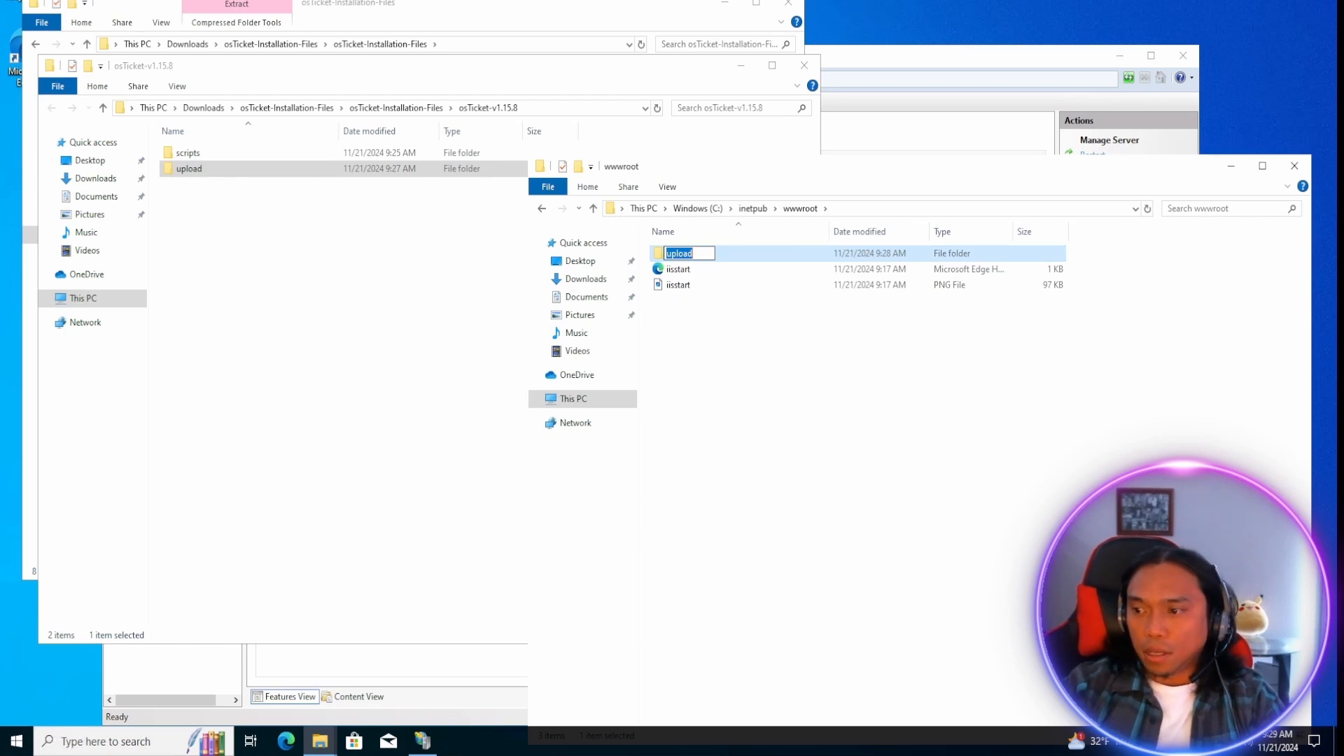
{"action": "type", "text": "osTicket"}
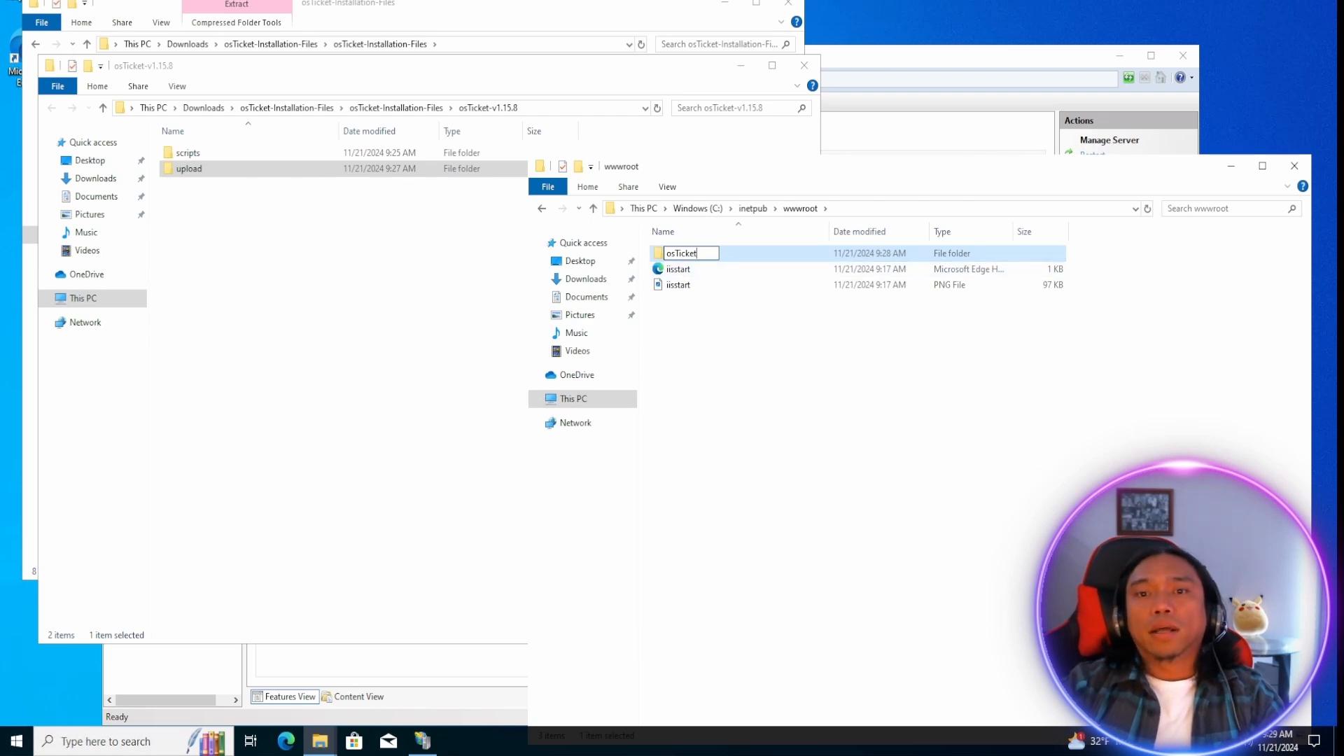
{"action": "left_click", "coordinate": [729, 362]}
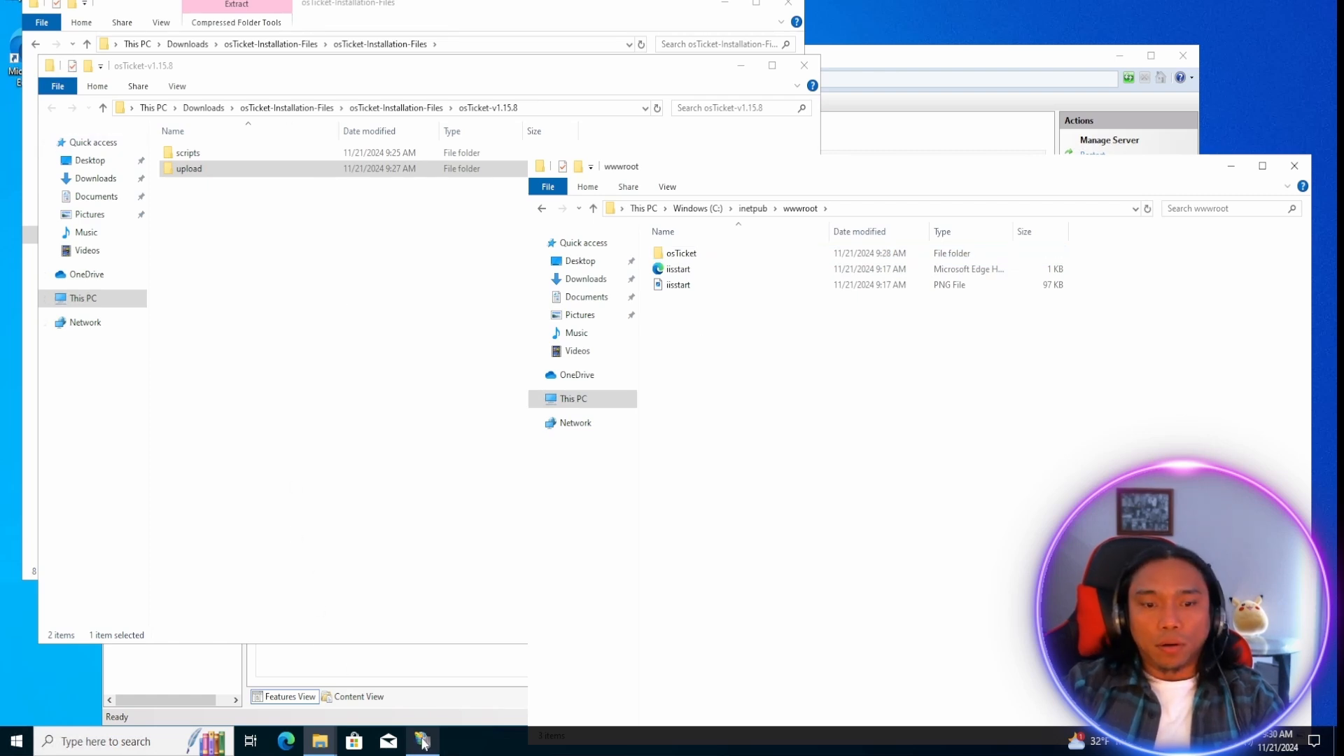
Switch to Internet Information Services (IIS) Manager, then stop the osticket-vm server and start it again.
{"action": "left_click", "coordinate": [422, 741]}
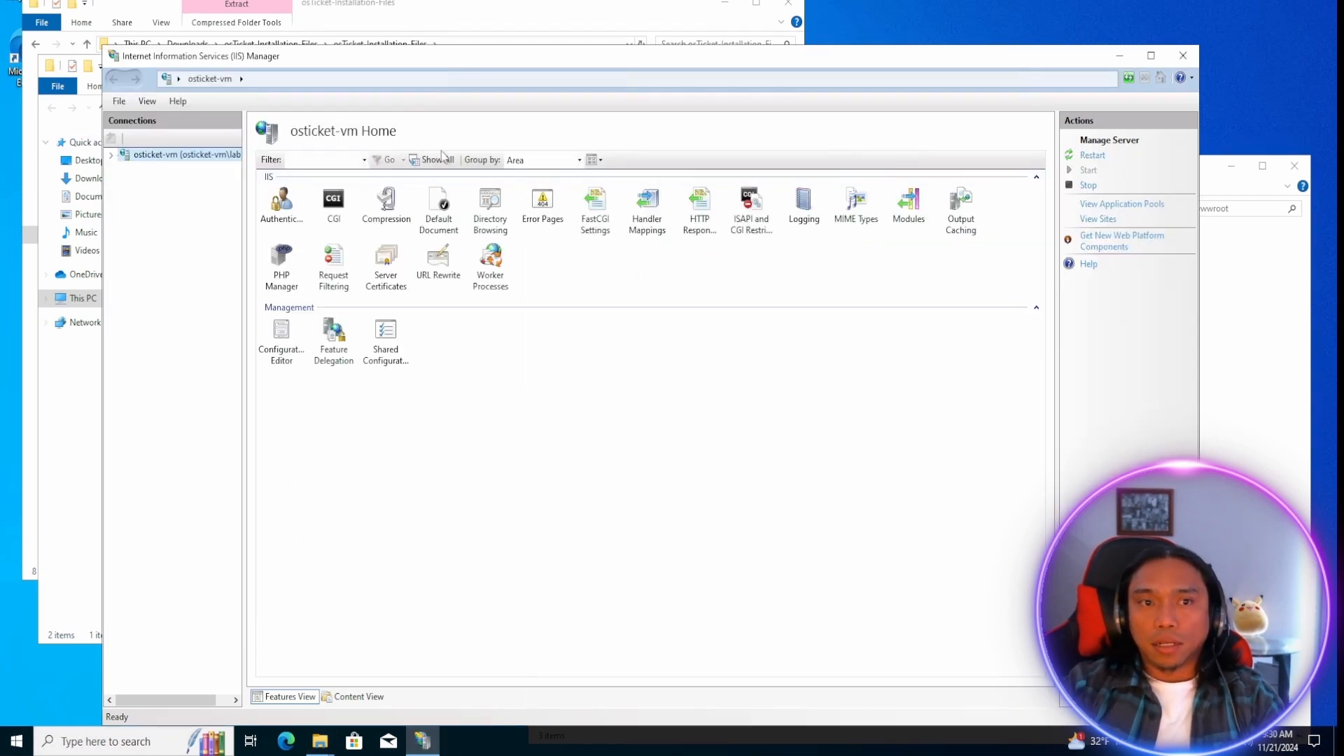
{"action": "right_click", "coordinate": [168, 156]}
{"action": "left_click", "coordinate": [206, 223]}
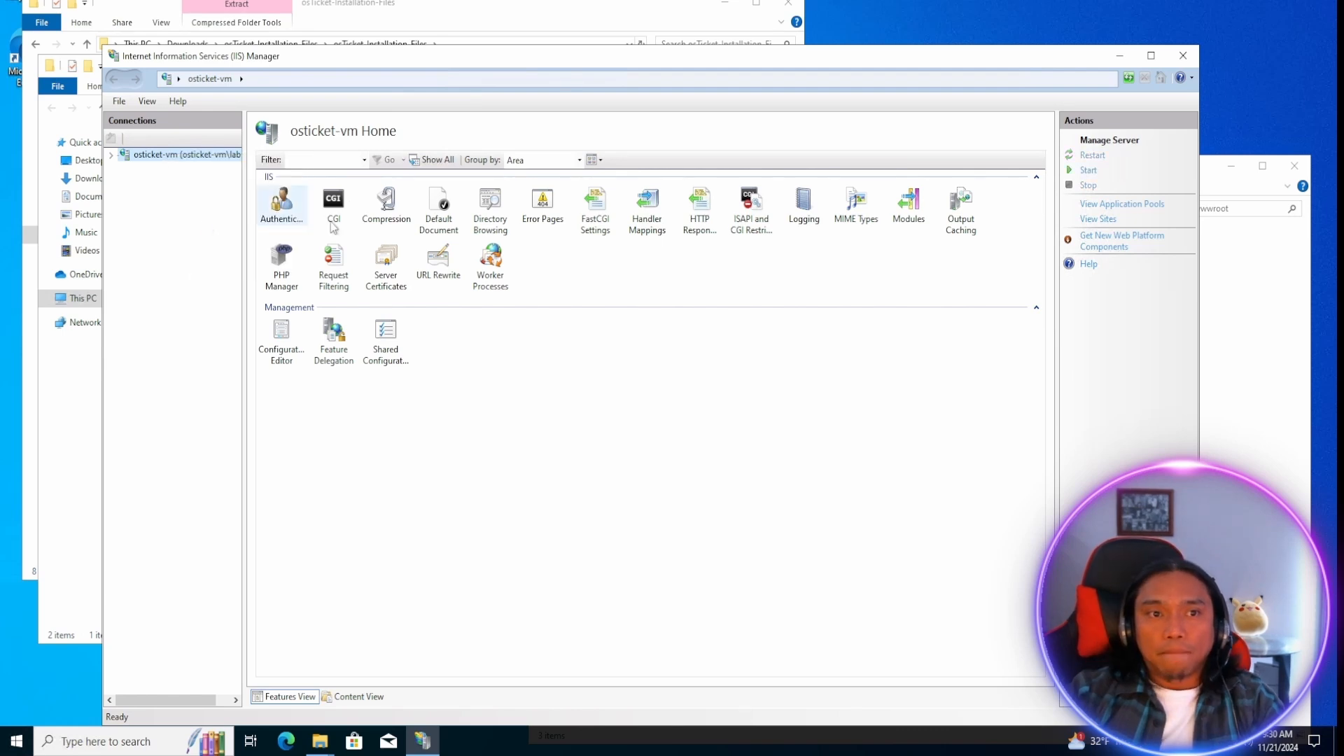
{"action": "right_click", "coordinate": [173, 155]}
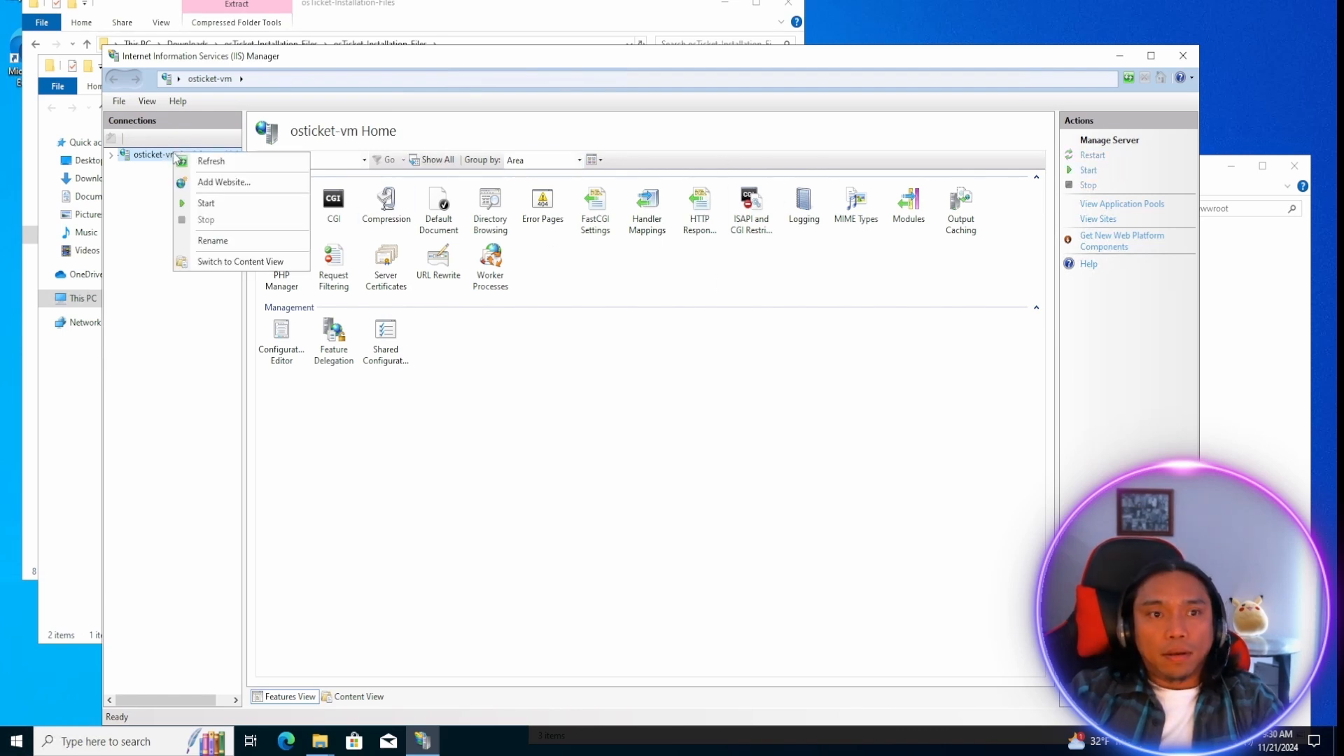
{"action": "left_click", "coordinate": [207, 203]}
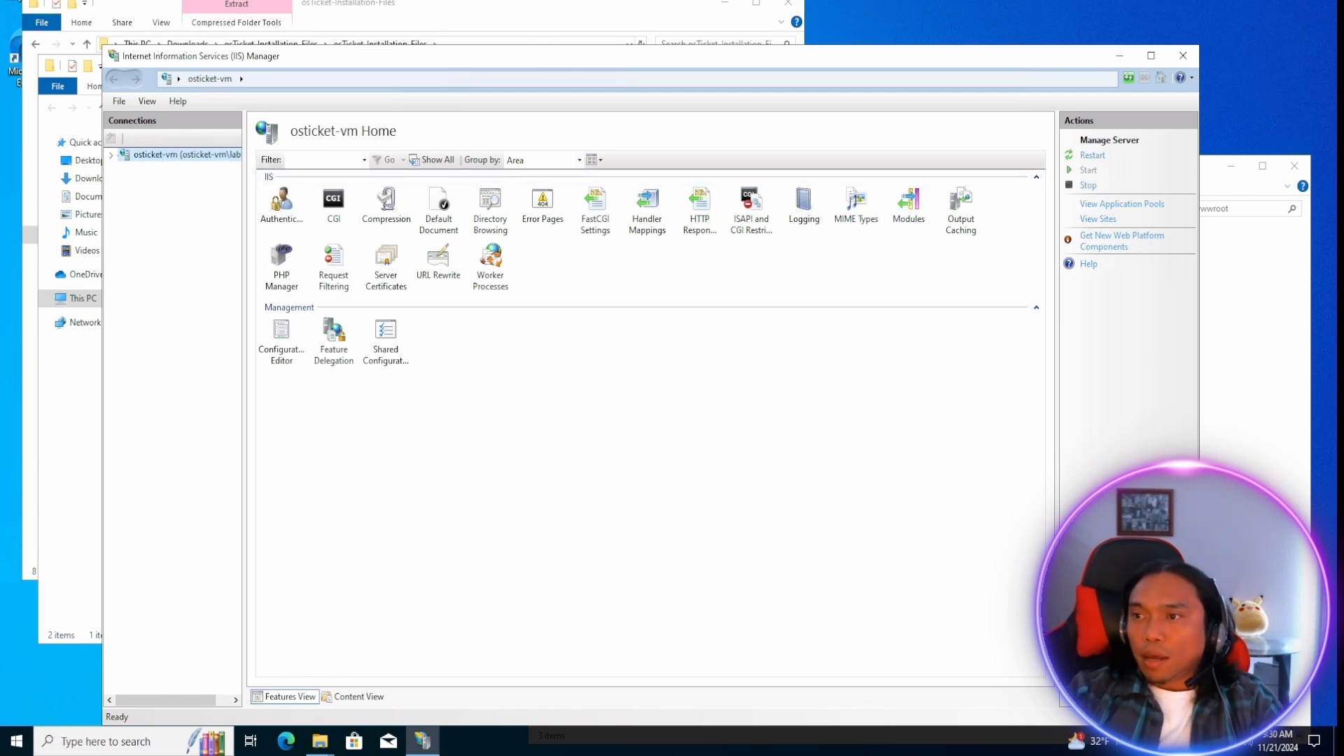
Expand Sites and Default Web Site under osticket-vm, select the osTicket folder and open its PHP Manager.
{"action": "left_click", "coordinate": [110, 156]}
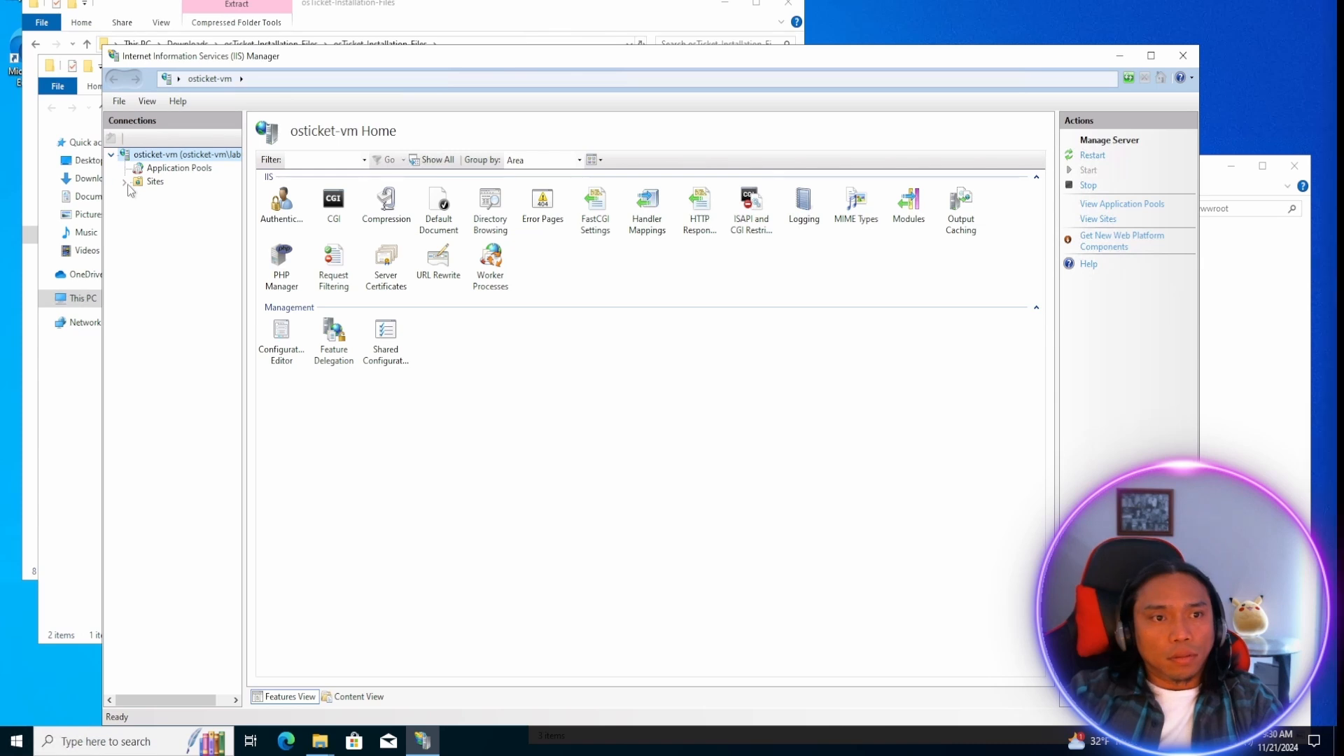
{"action": "left_click", "coordinate": [124, 182]}
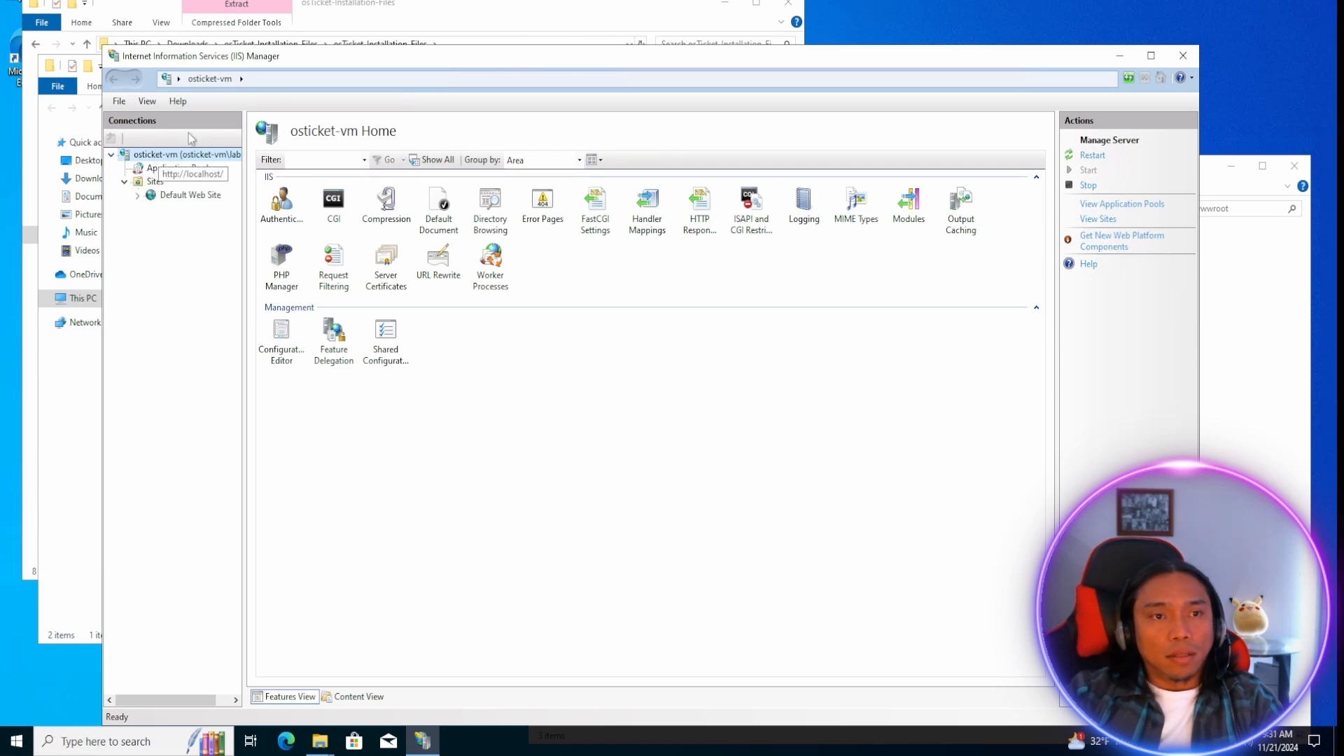
{"action": "left_click", "coordinate": [138, 196]}
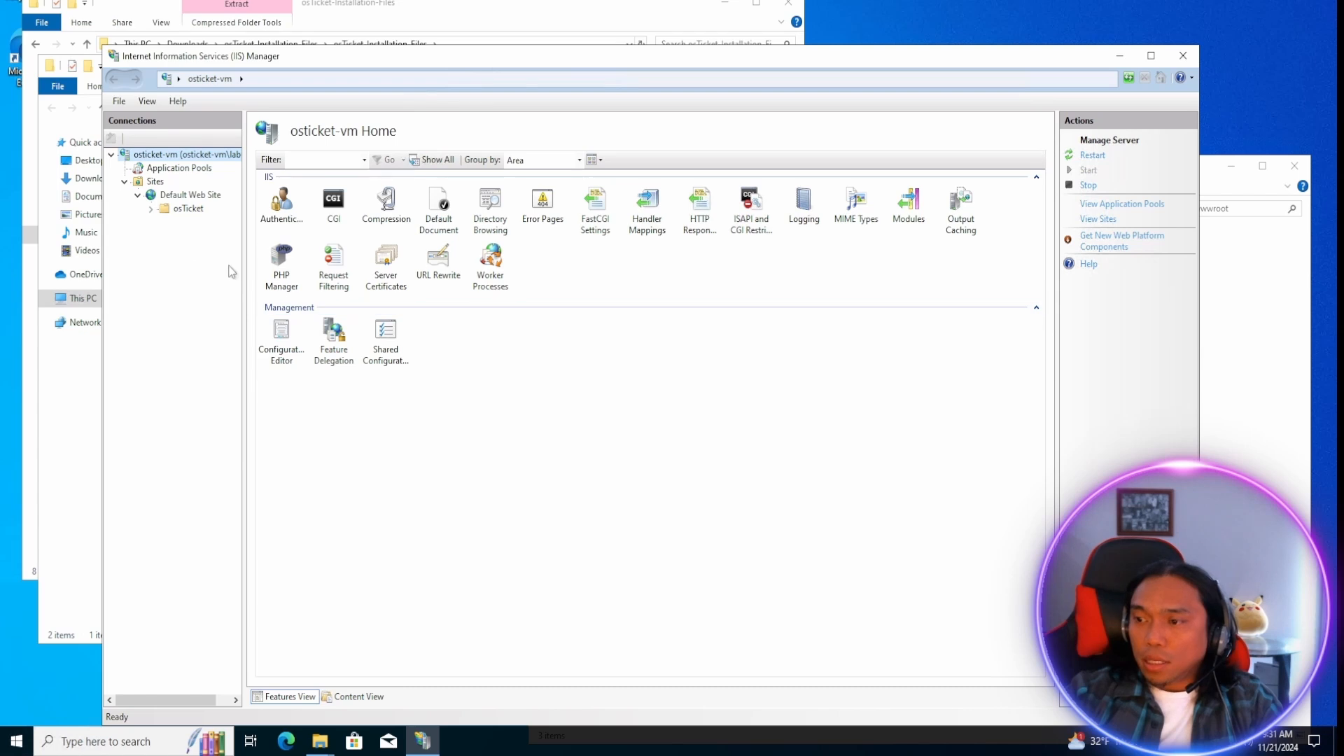
{"action": "double_click", "coordinate": [184, 209]}
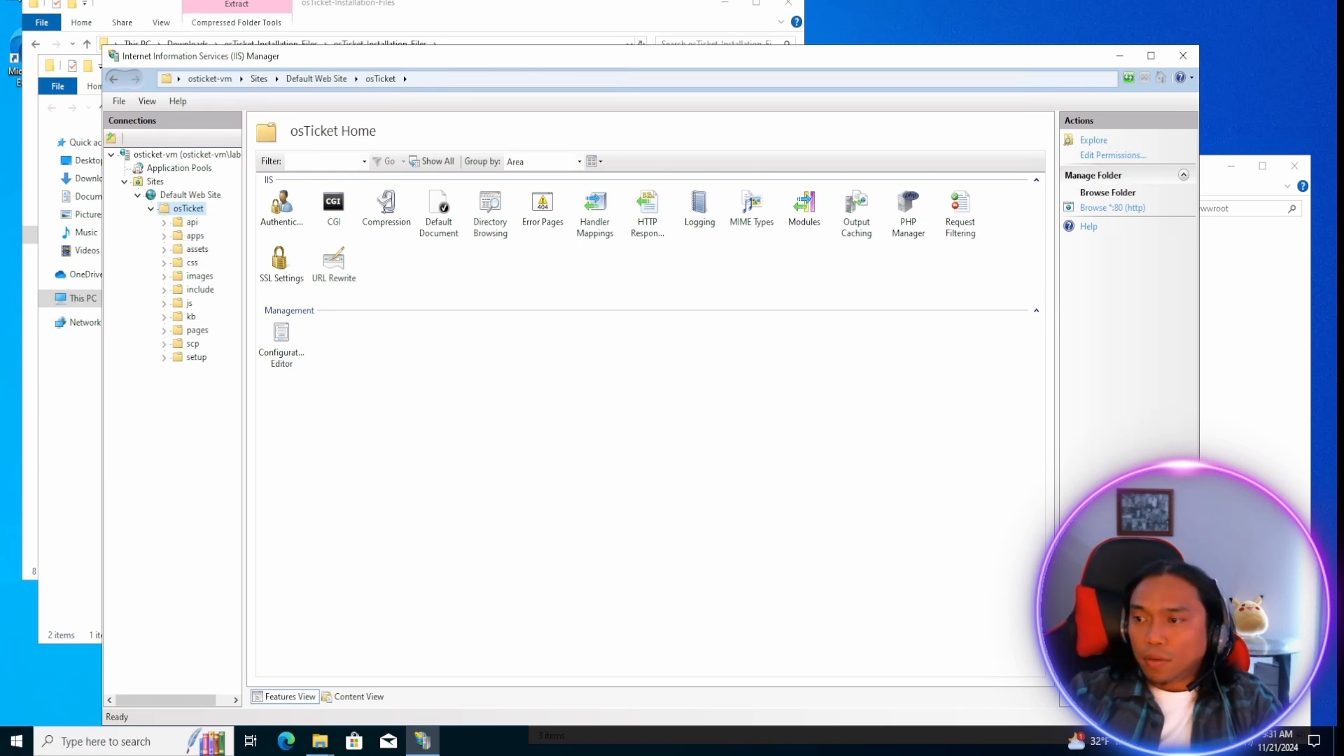
{"action": "left_click", "coordinate": [275, 231]}
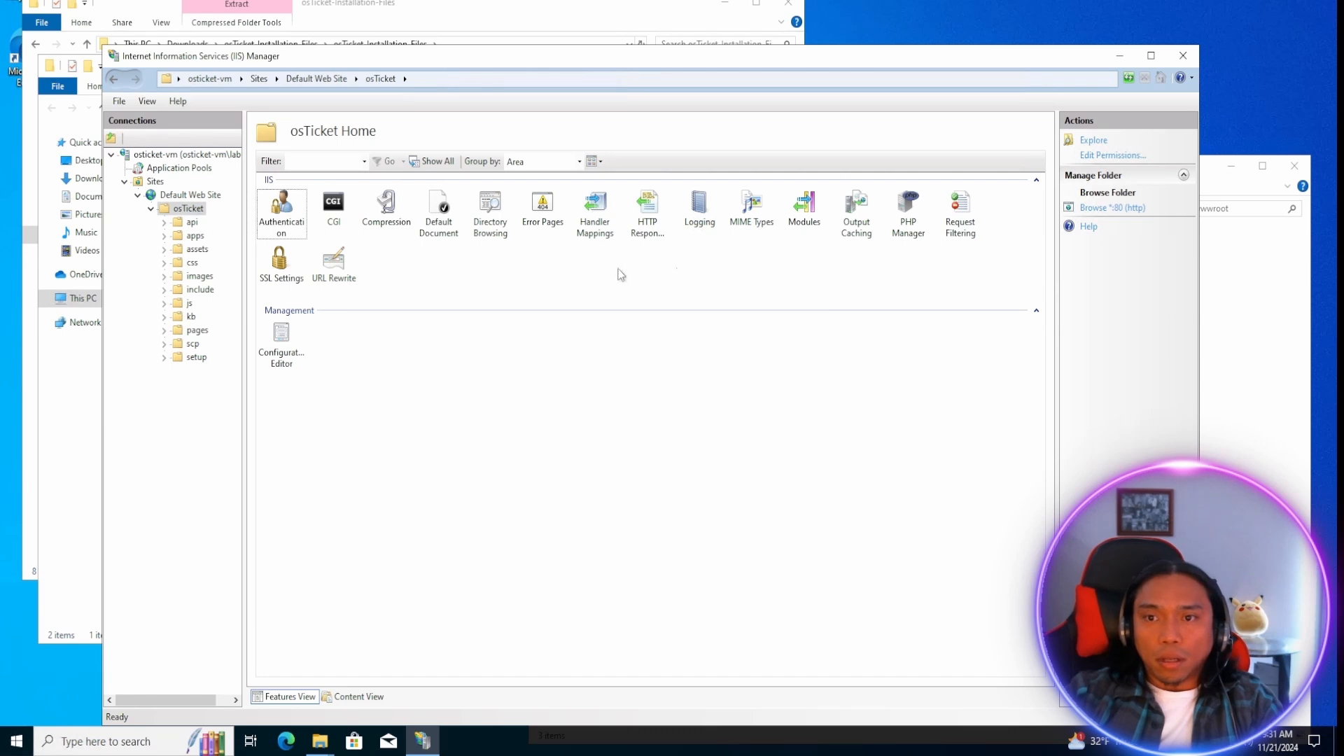
{"action": "left_click", "coordinate": [903, 237]}
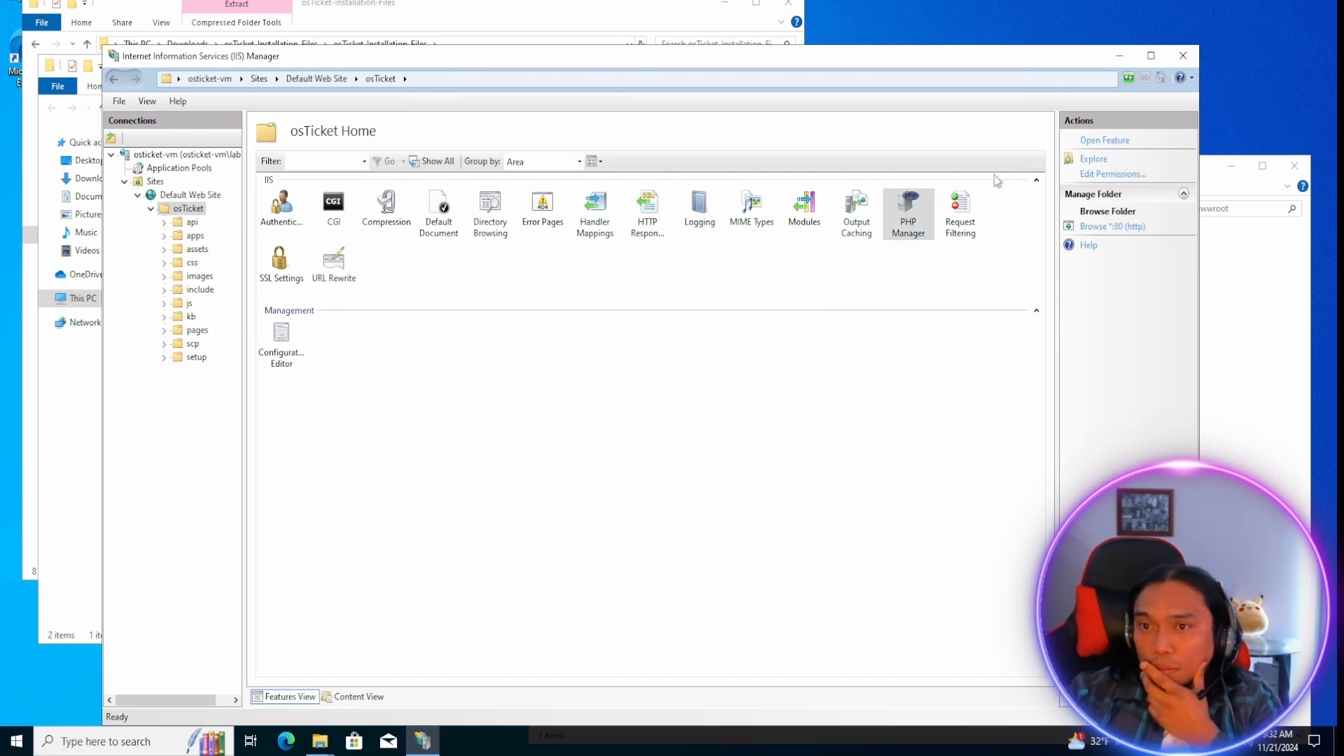
{"action": "double_click", "coordinate": [917, 218]}
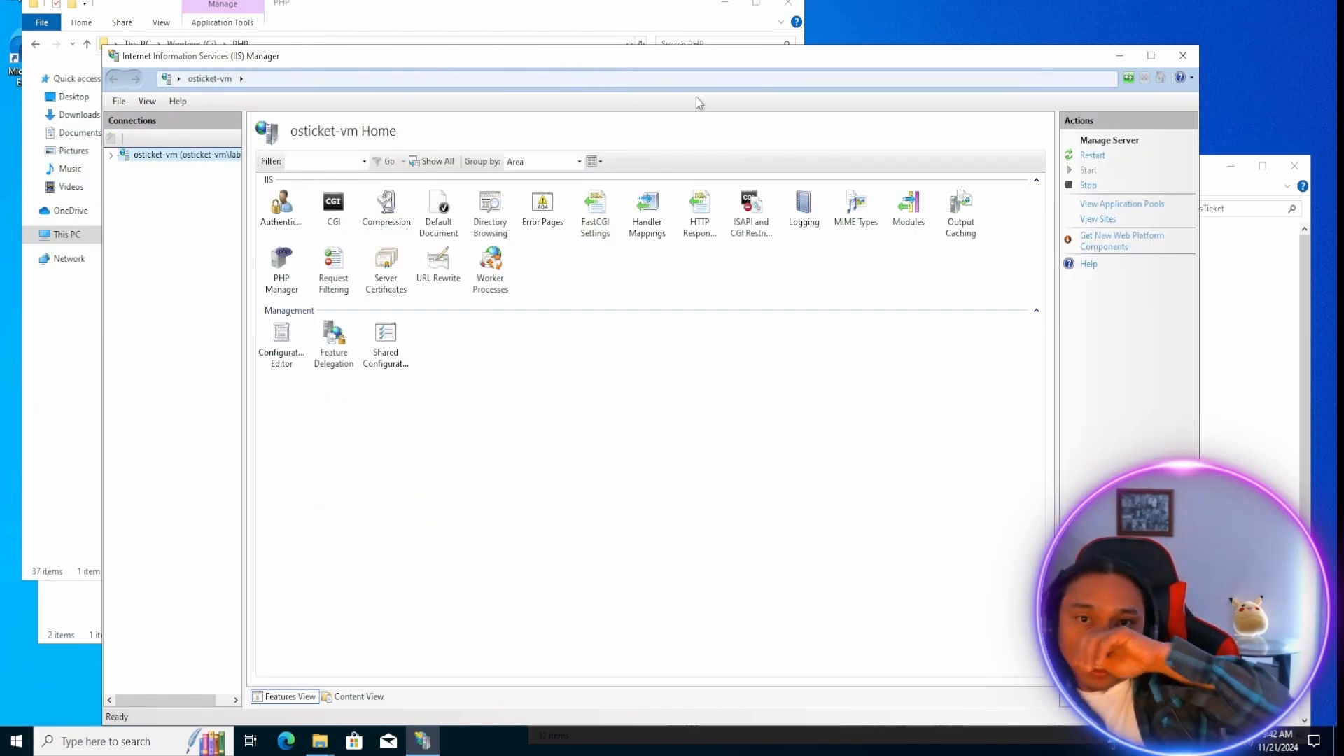
Register a new PHP version in the osticket-vm server's PHP Manager using the executable C:\PHP\php-cgi.exe.
{"action": "double_click", "coordinate": [283, 265]}
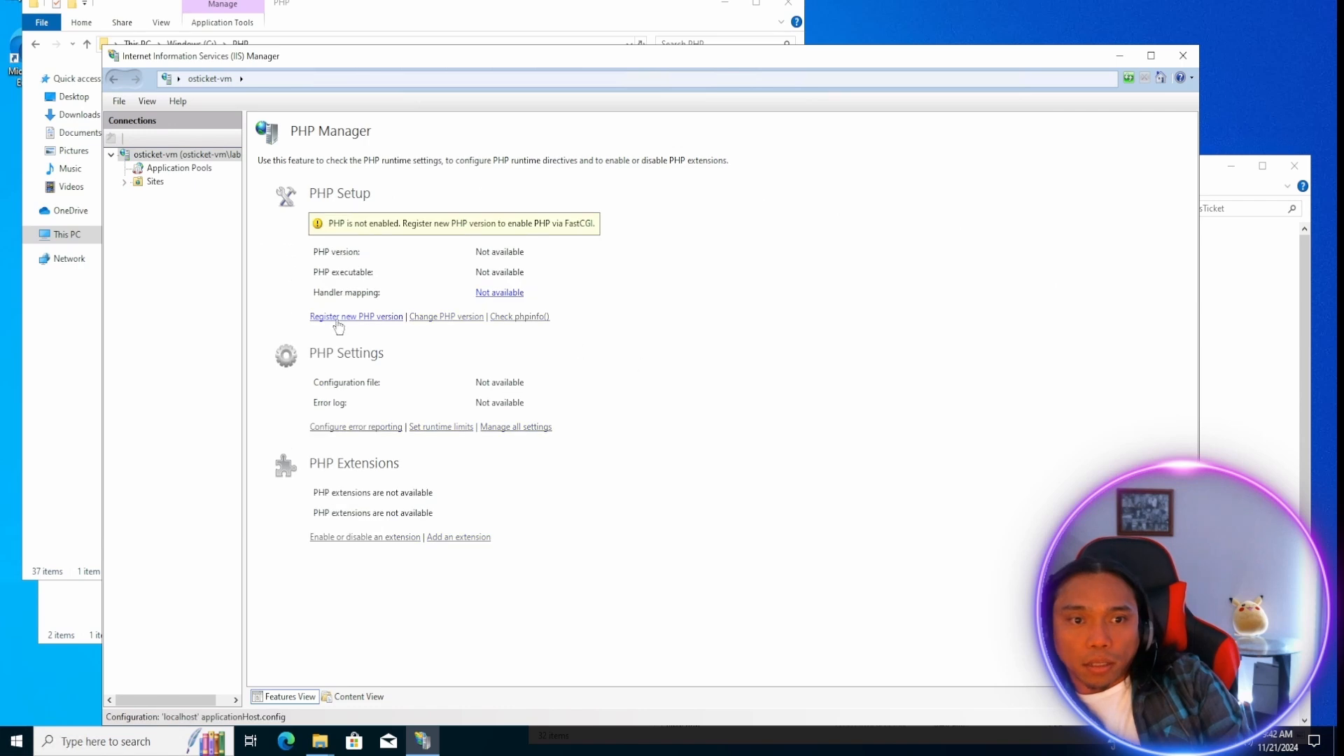
{"action": "left_click", "coordinate": [360, 316]}
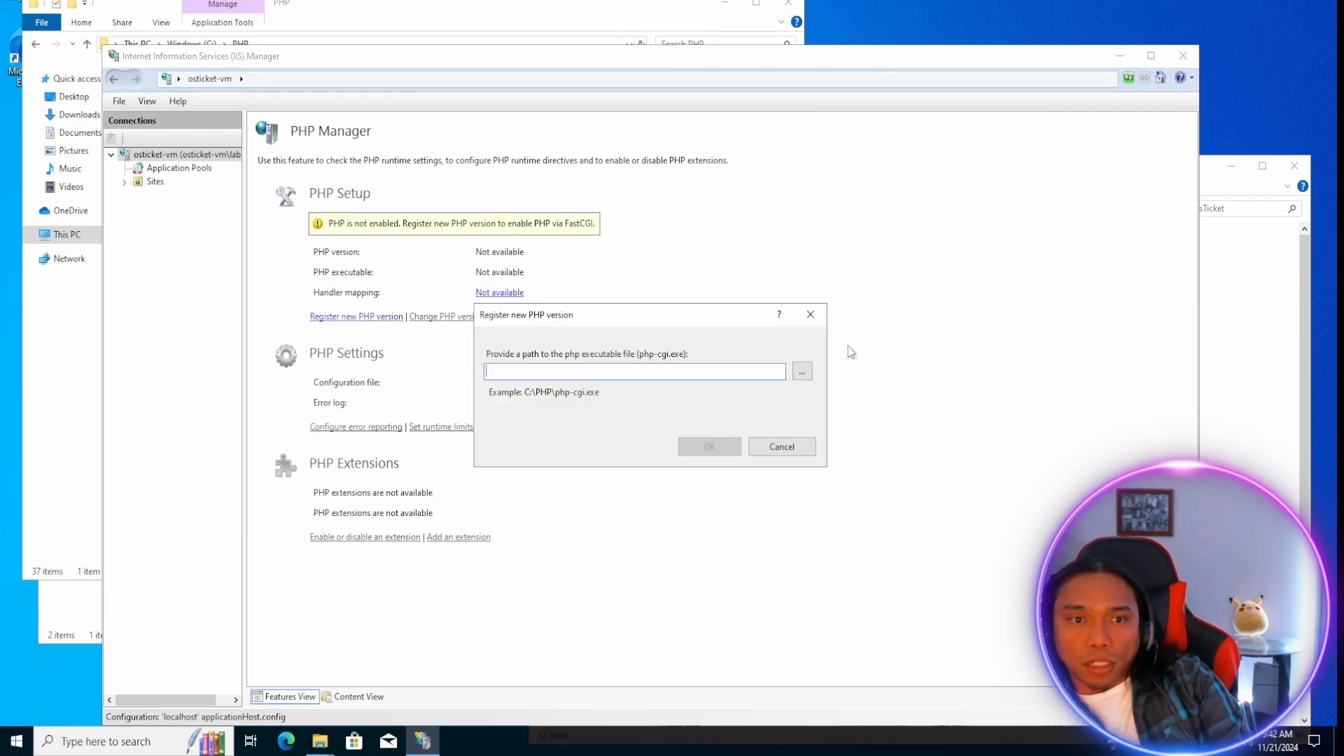
{"action": "left_click", "coordinate": [803, 371]}
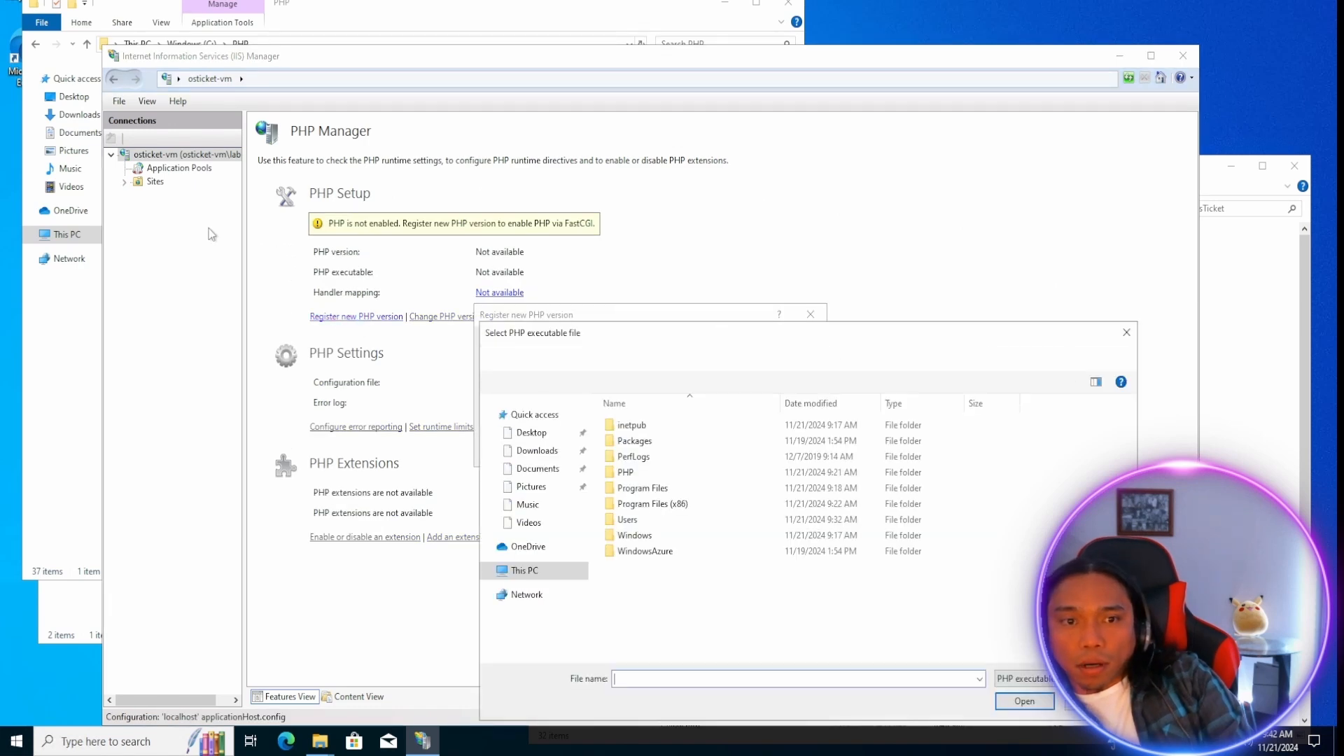
{"action": "left_click", "coordinate": [525, 571]}
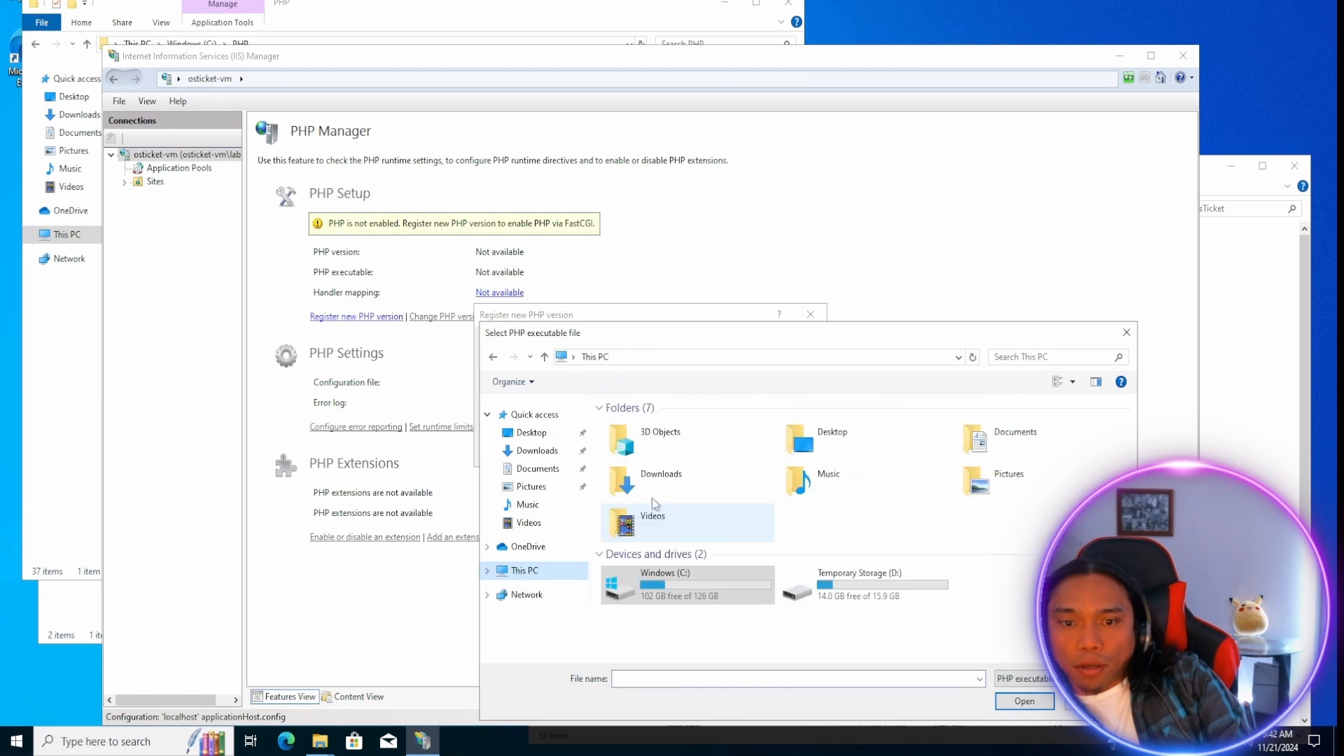
{"action": "double_click", "coordinate": [672, 583]}
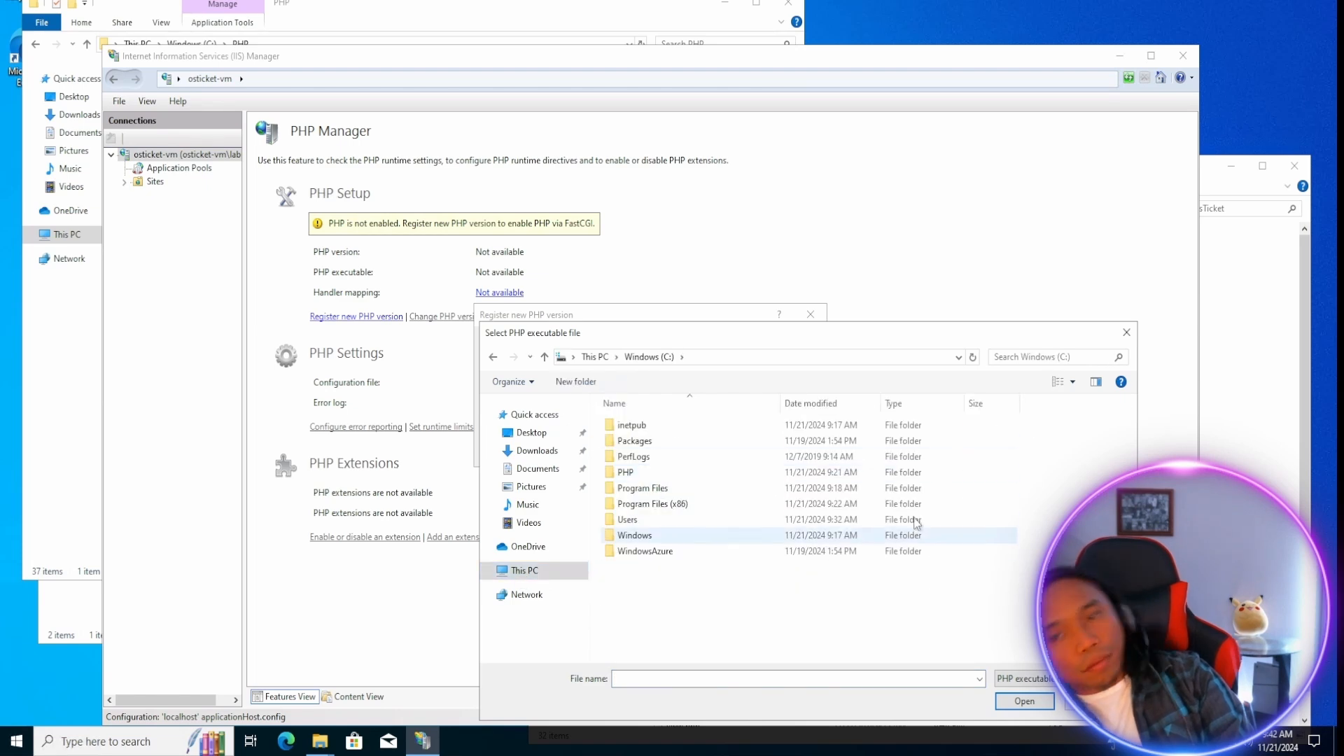
{"action": "double_click", "coordinate": [629, 473]}
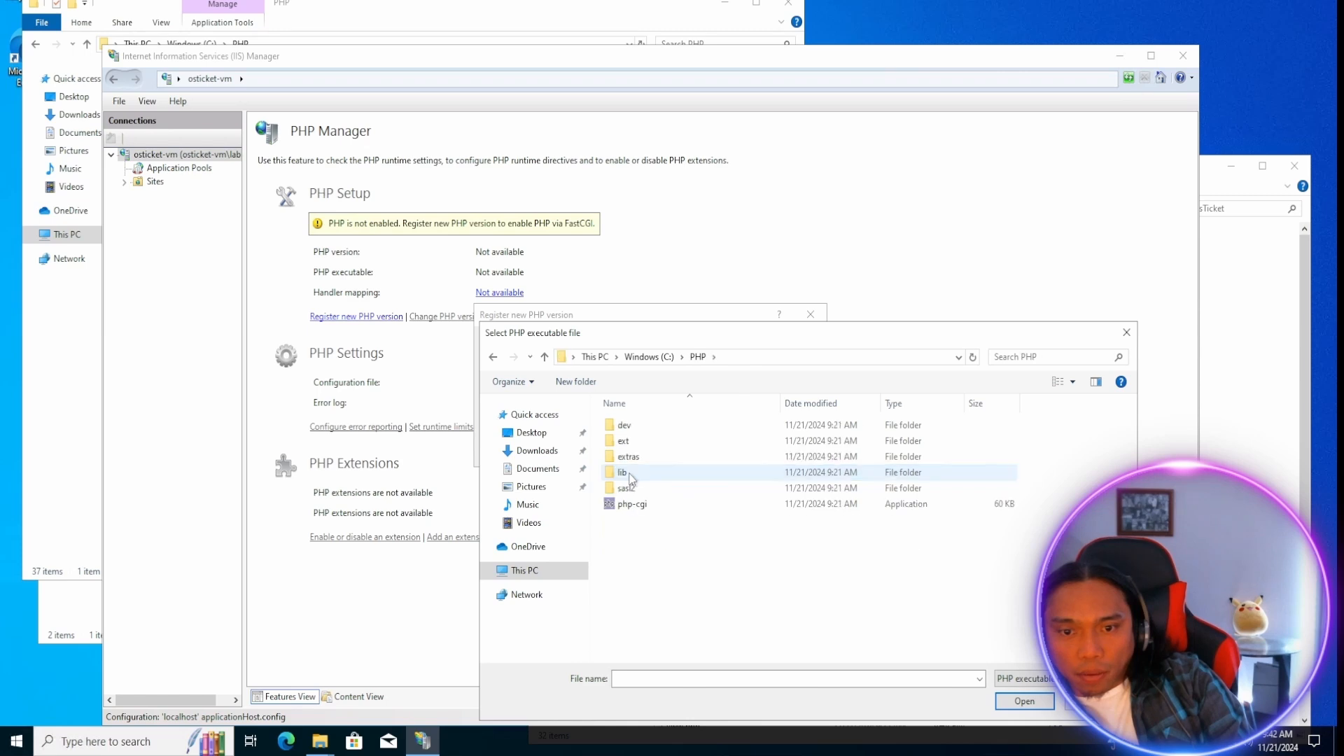
{"action": "left_click", "coordinate": [631, 506]}
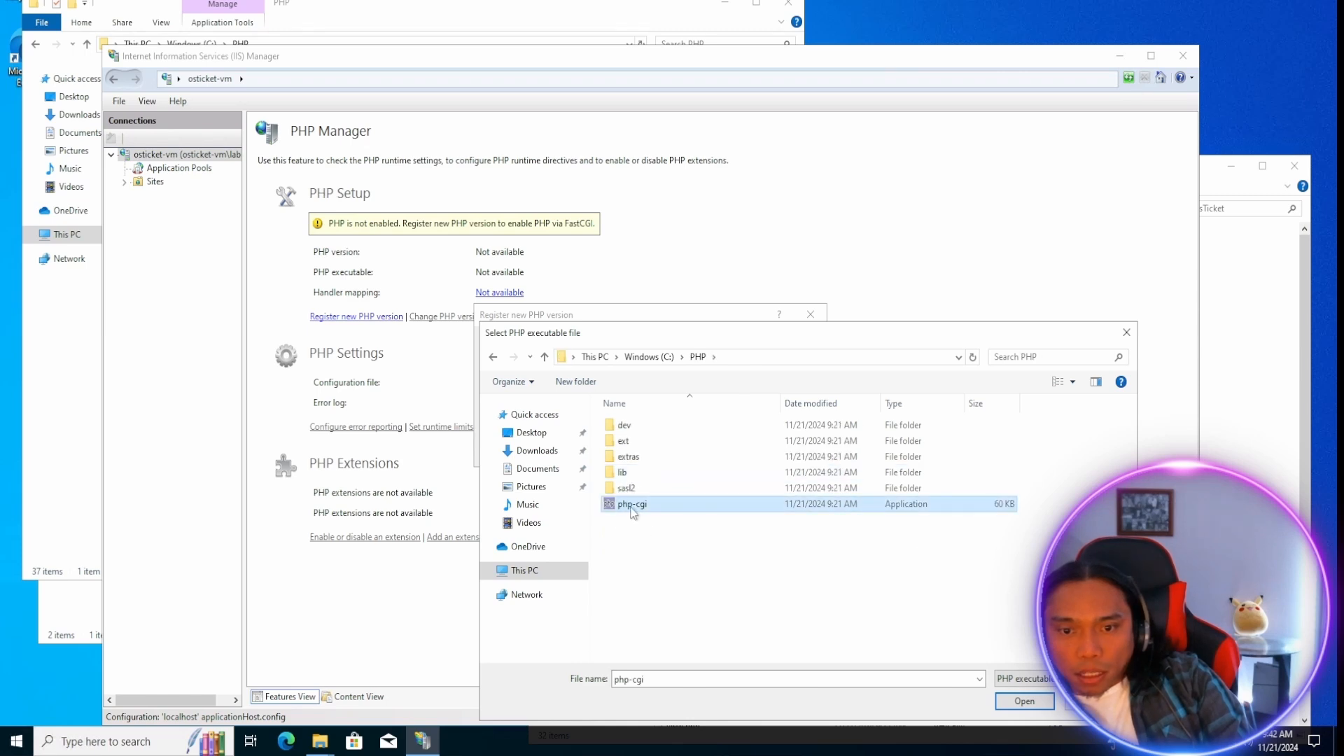
{"action": "left_click", "coordinate": [1024, 700]}
{"action": "left_click", "coordinate": [709, 447]}
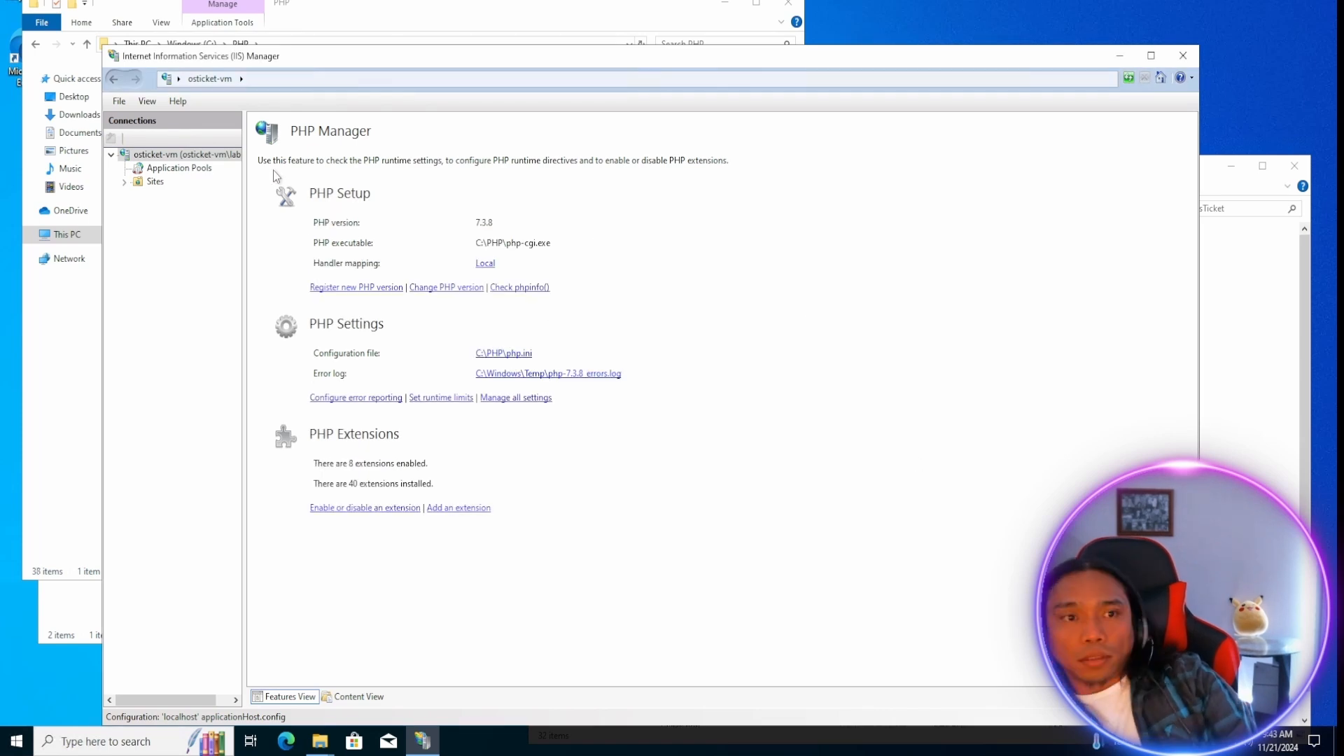
Refresh the osticket-vm server connection and return to the server's home page.
{"action": "right_click", "coordinate": [194, 155]}
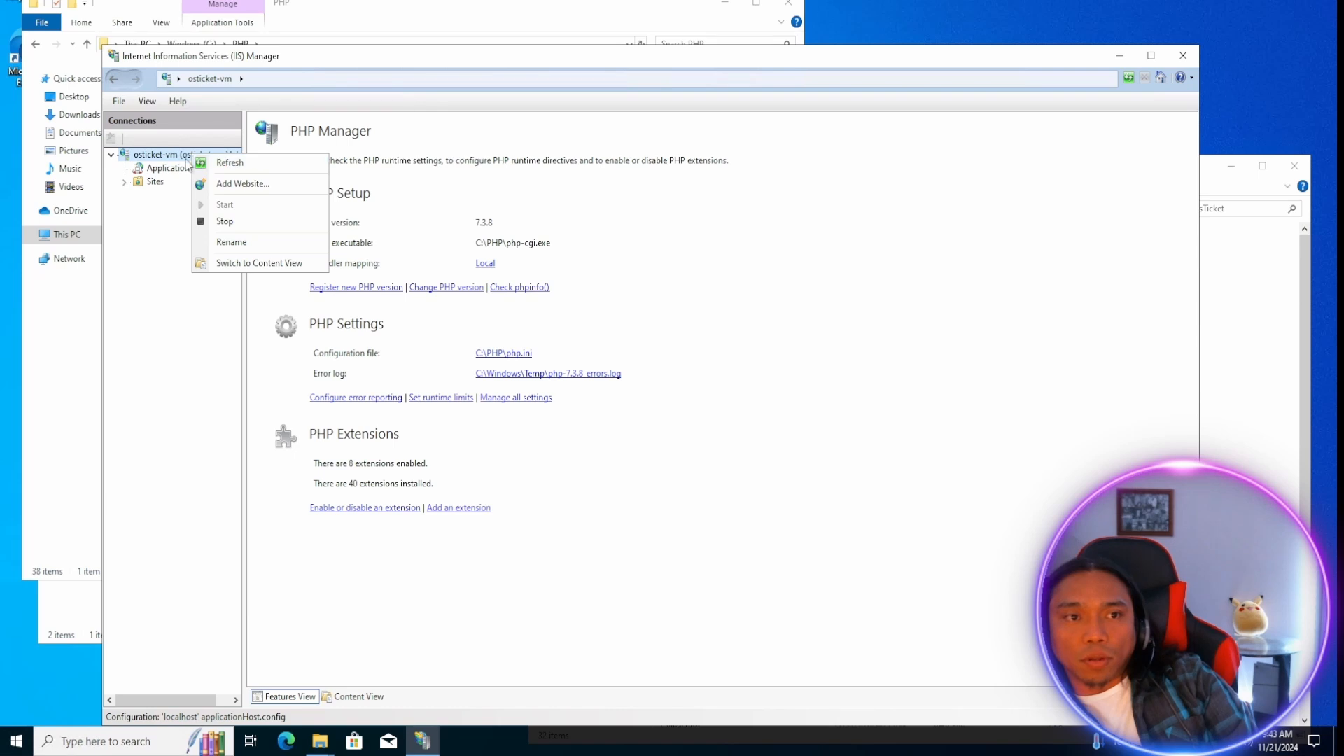
{"action": "left_click", "coordinate": [231, 163]}
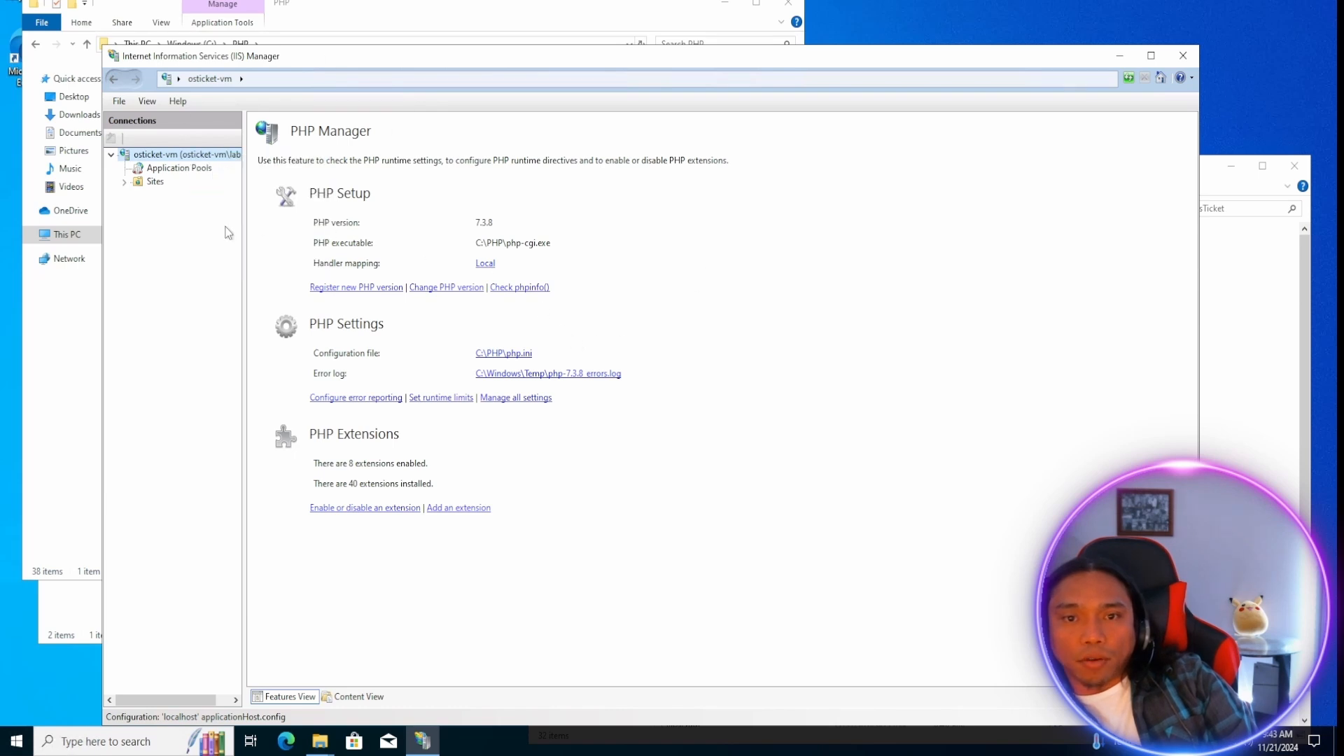
{"action": "left_click", "coordinate": [236, 157]}
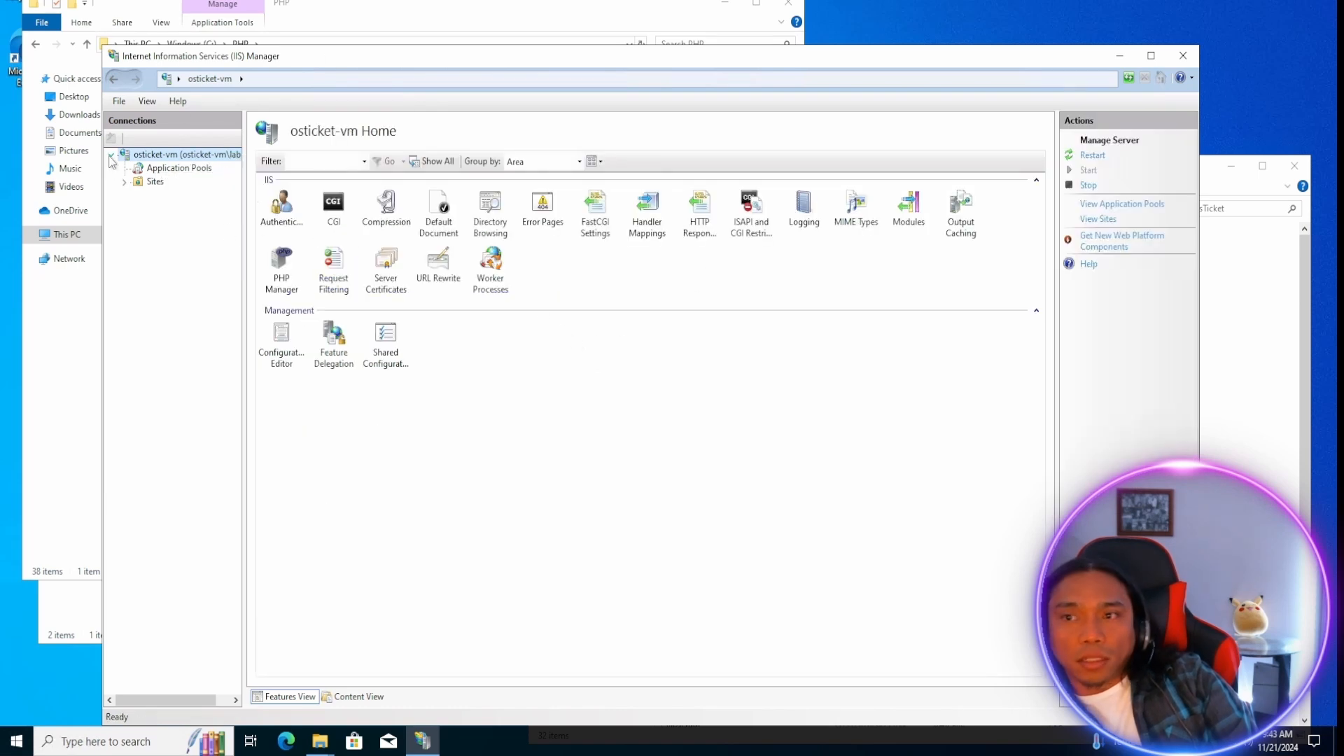
Select the osTicket folder under Default Web Site and browse it on *:80 (http) to load the osTicket installer.
{"action": "left_click", "coordinate": [124, 181]}
{"action": "left_click", "coordinate": [138, 195]}
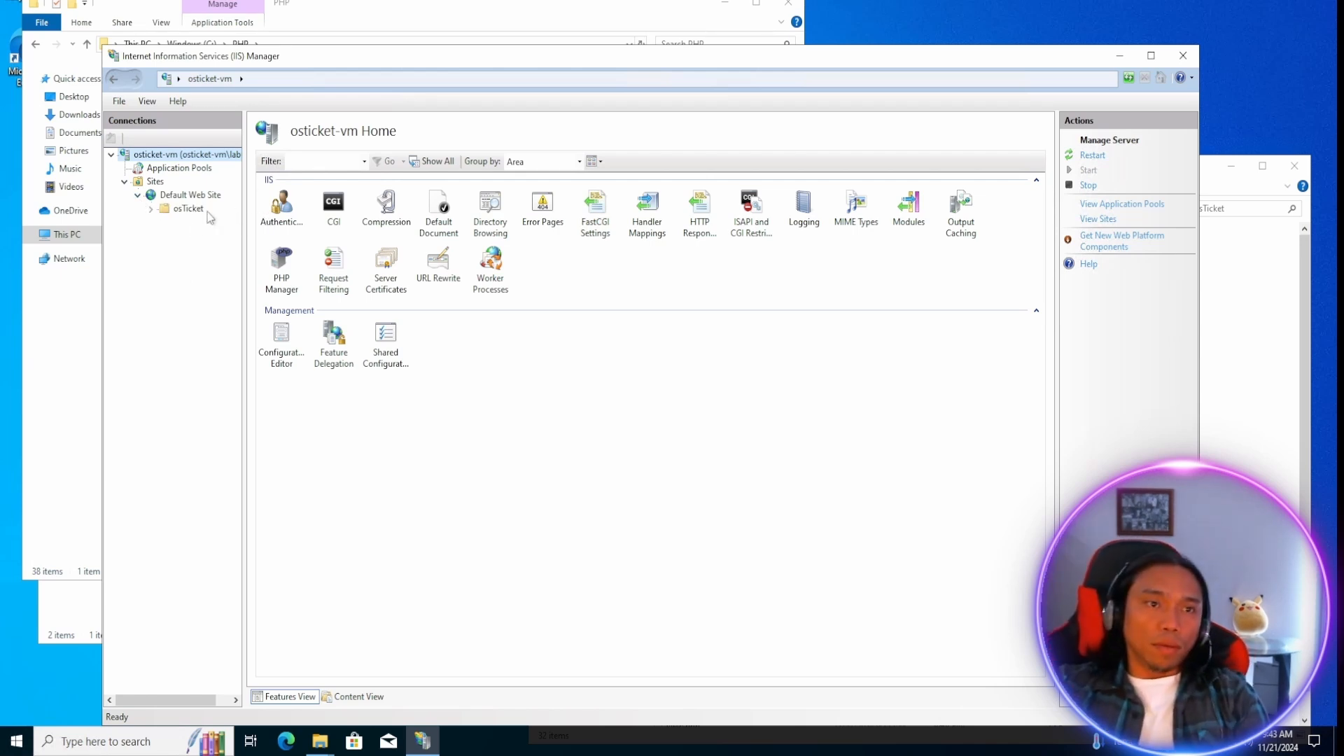
{"action": "left_click", "coordinate": [184, 209]}
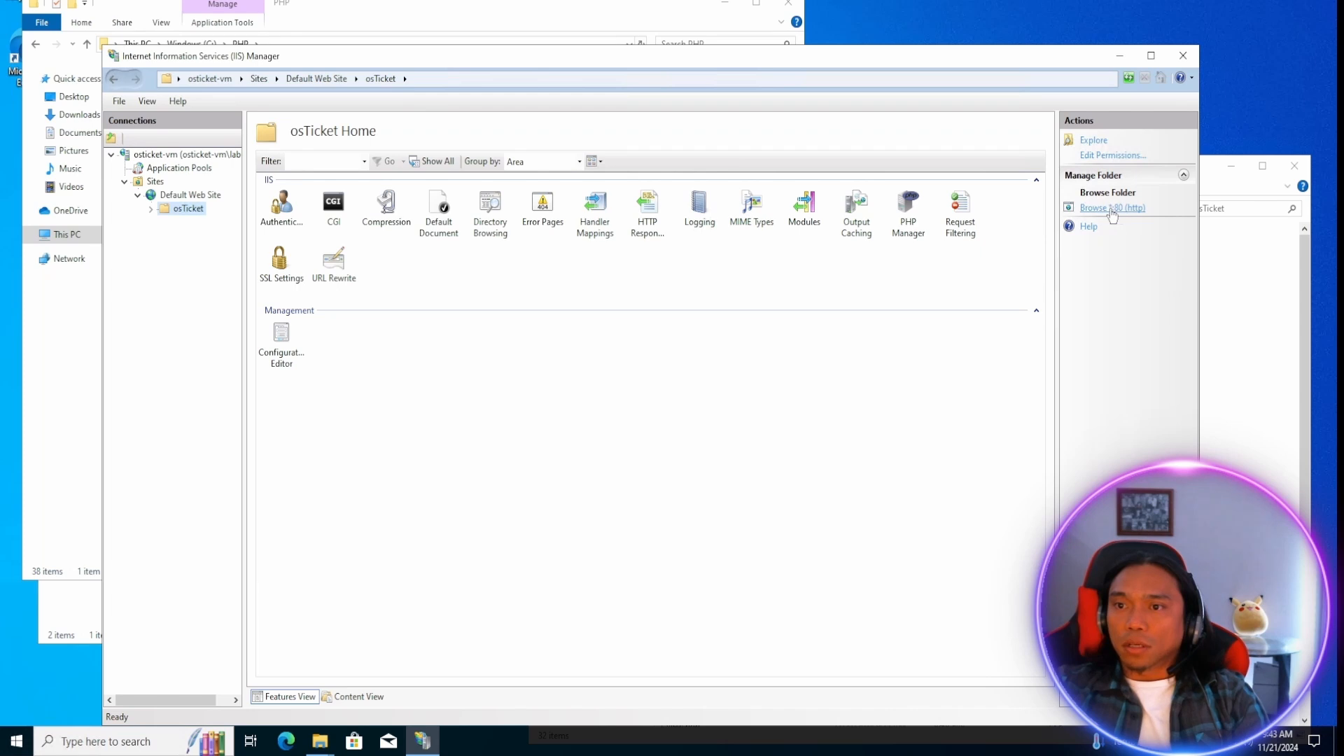
{"action": "left_click", "coordinate": [1103, 206]}
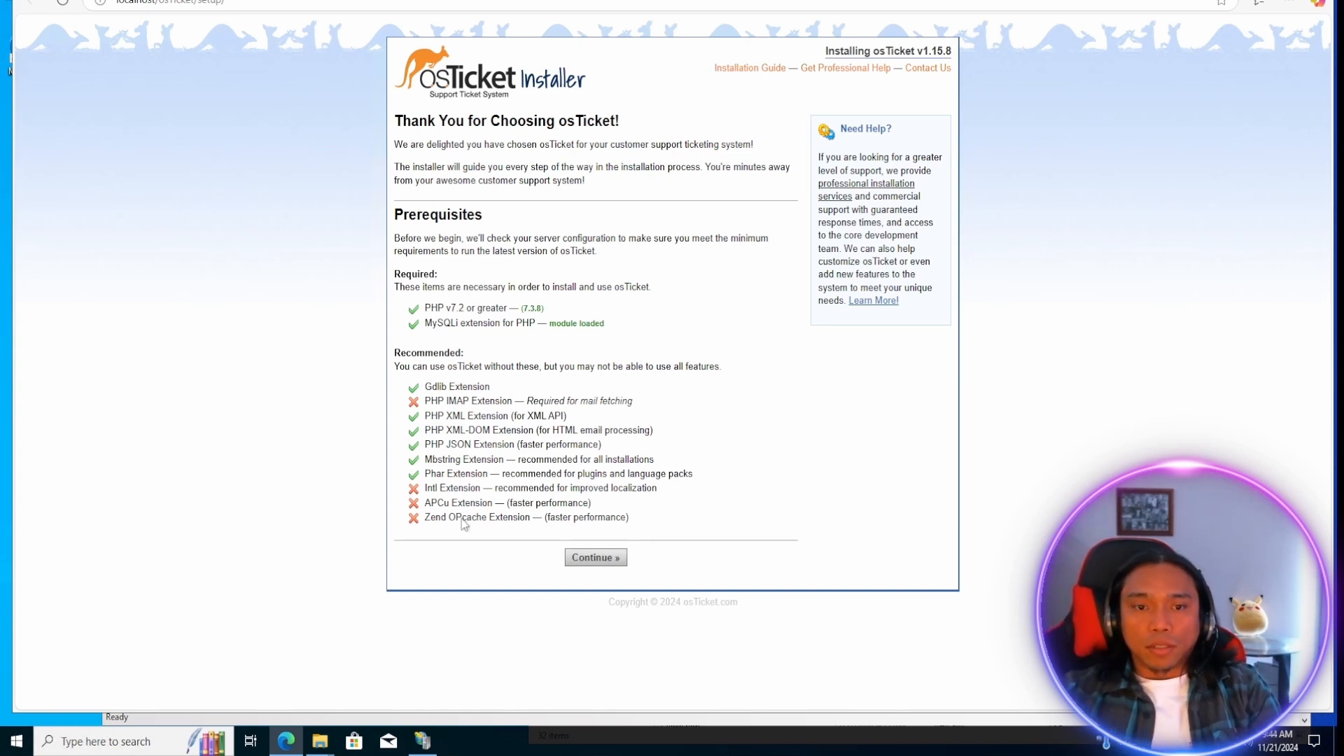
Browse the Downloads installation files down to the osTicket-v1.15.8 folder, and return to the osTicket installer page.
{"action": "mouse_move", "coordinate": [330, 746]}
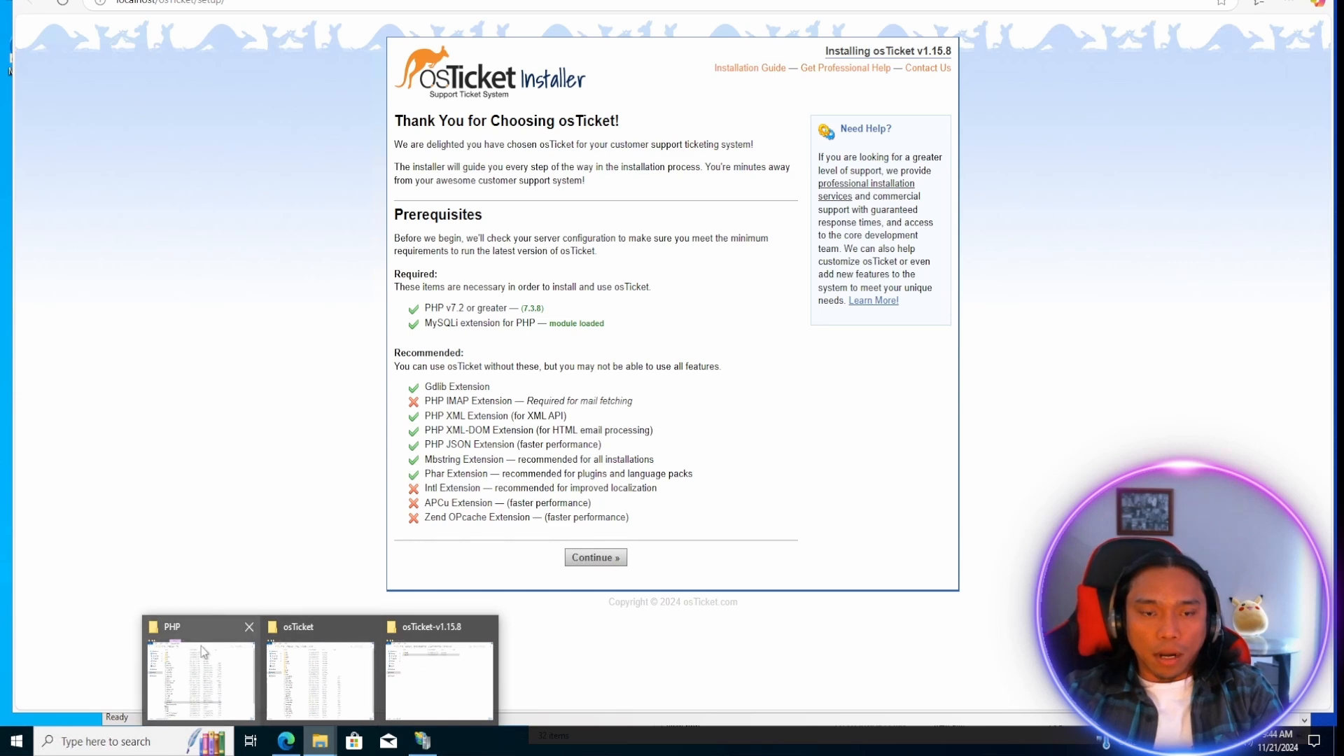
{"action": "mouse_move", "coordinate": [203, 644]}
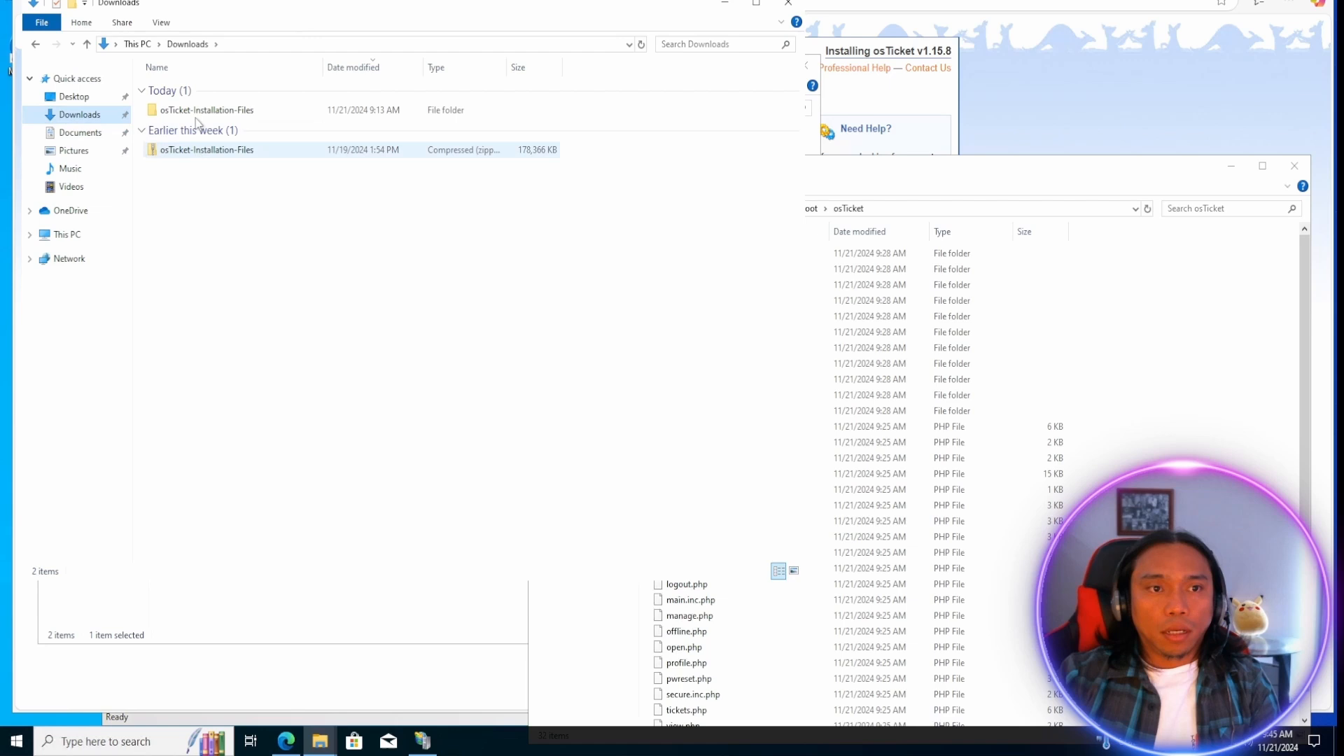
{"action": "double_click", "coordinate": [197, 110]}
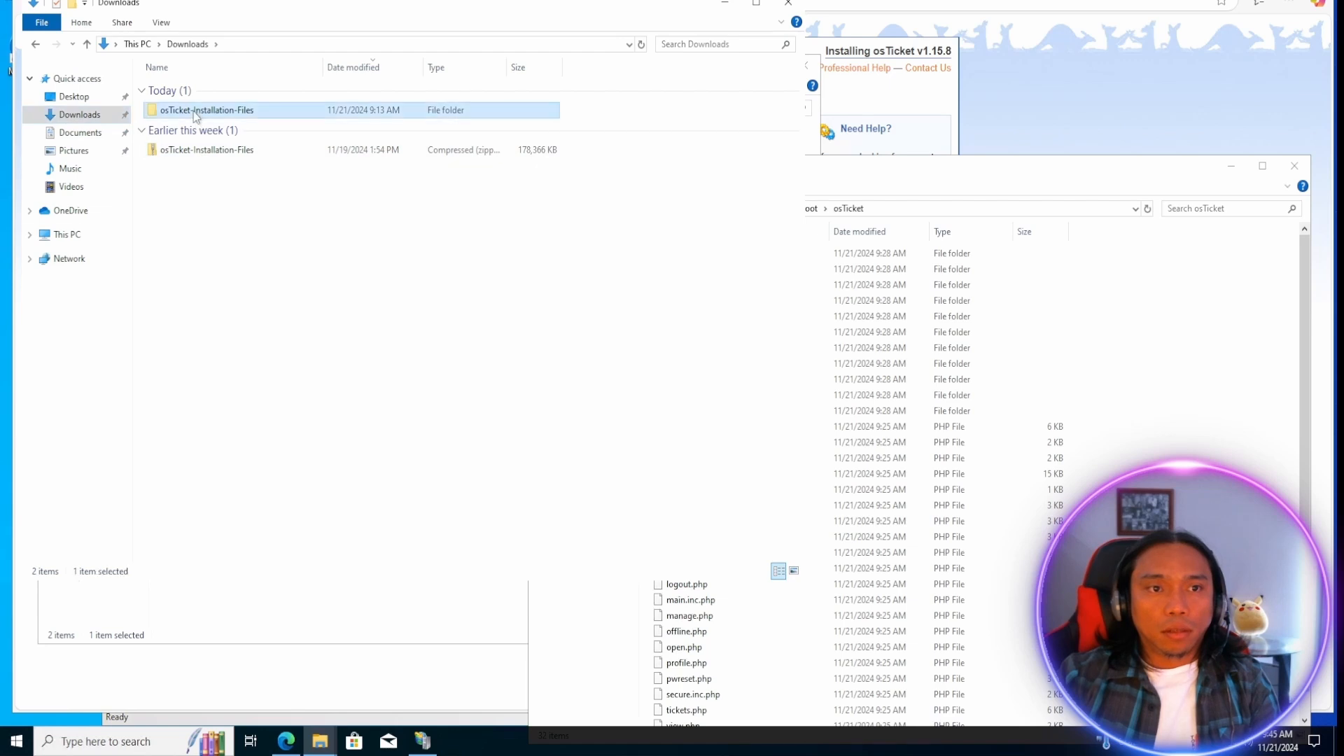
{"action": "double_click", "coordinate": [197, 90]}
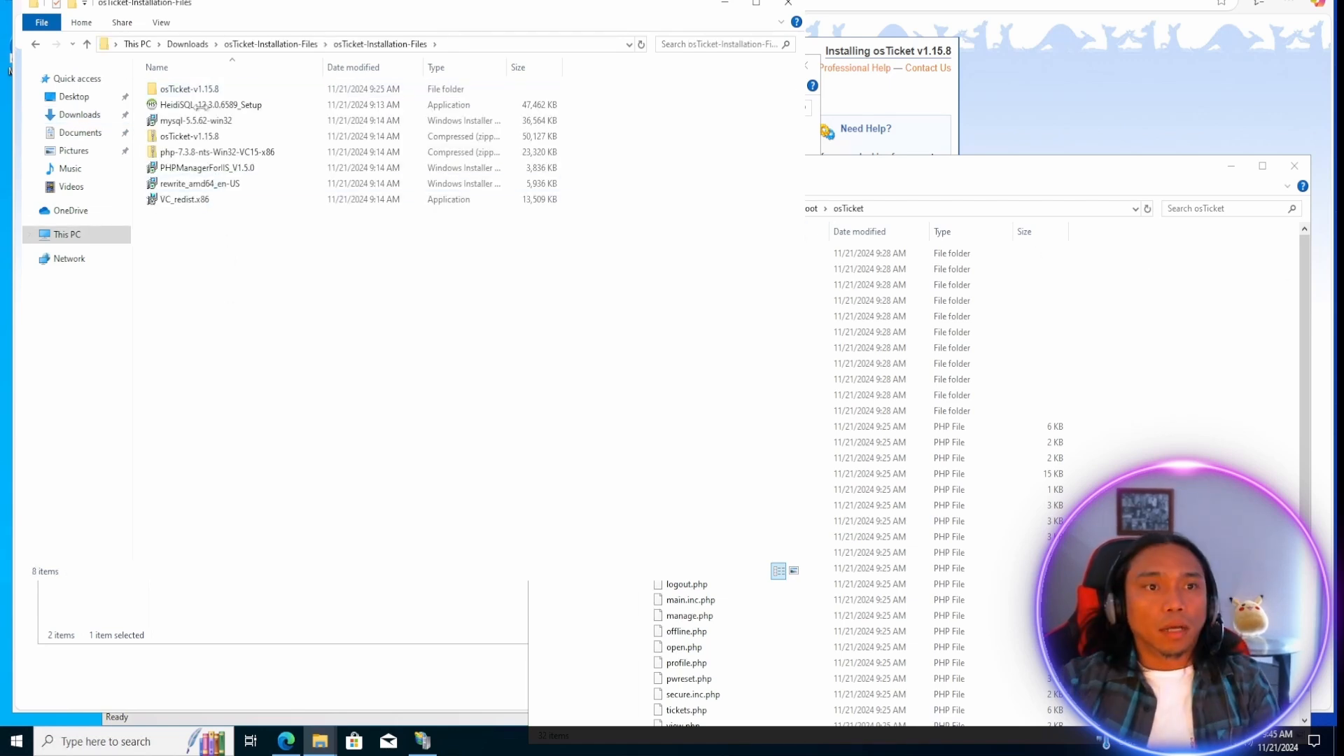
{"action": "double_click", "coordinate": [176, 91]}
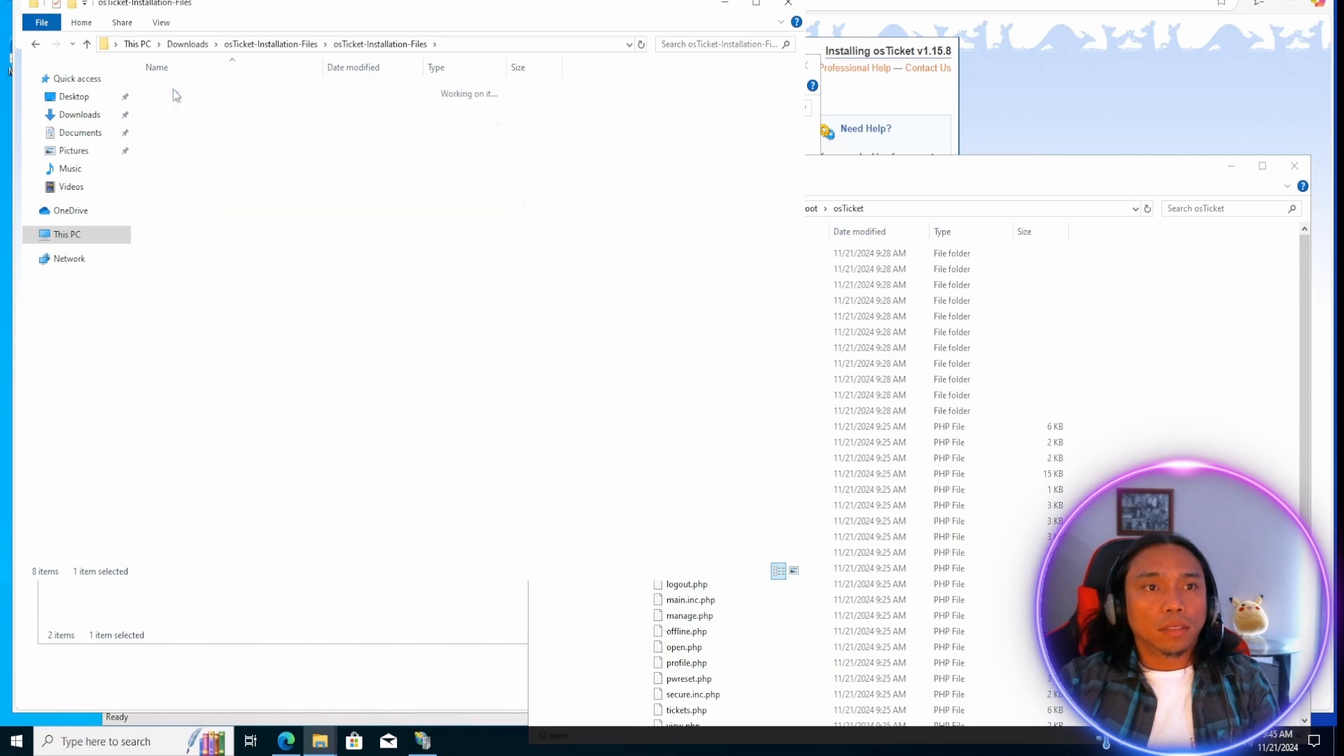
{"action": "left_click", "coordinate": [909, 2]}
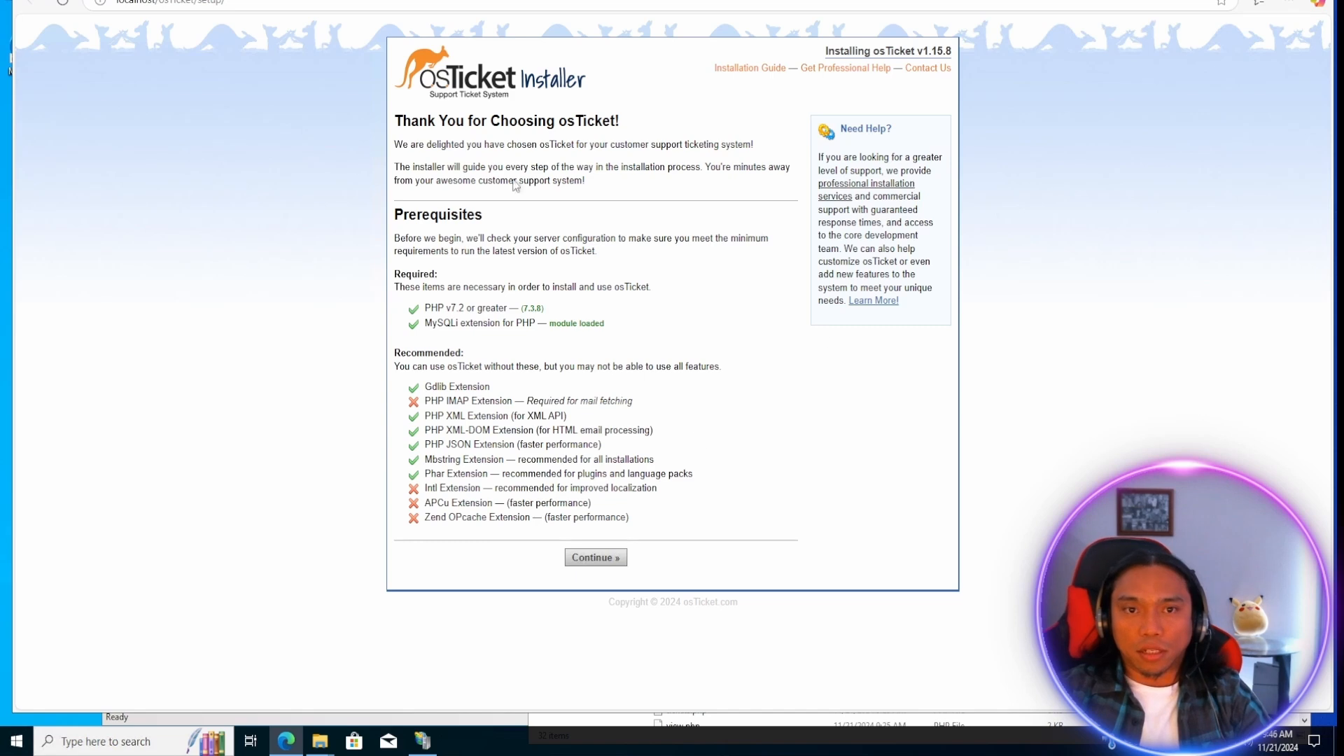
Open the osTicket folder's PHP extensions list from its PHP Manager in IIS Manager and compare it with the installer's prerequisites.
{"action": "left_click", "coordinate": [423, 740]}
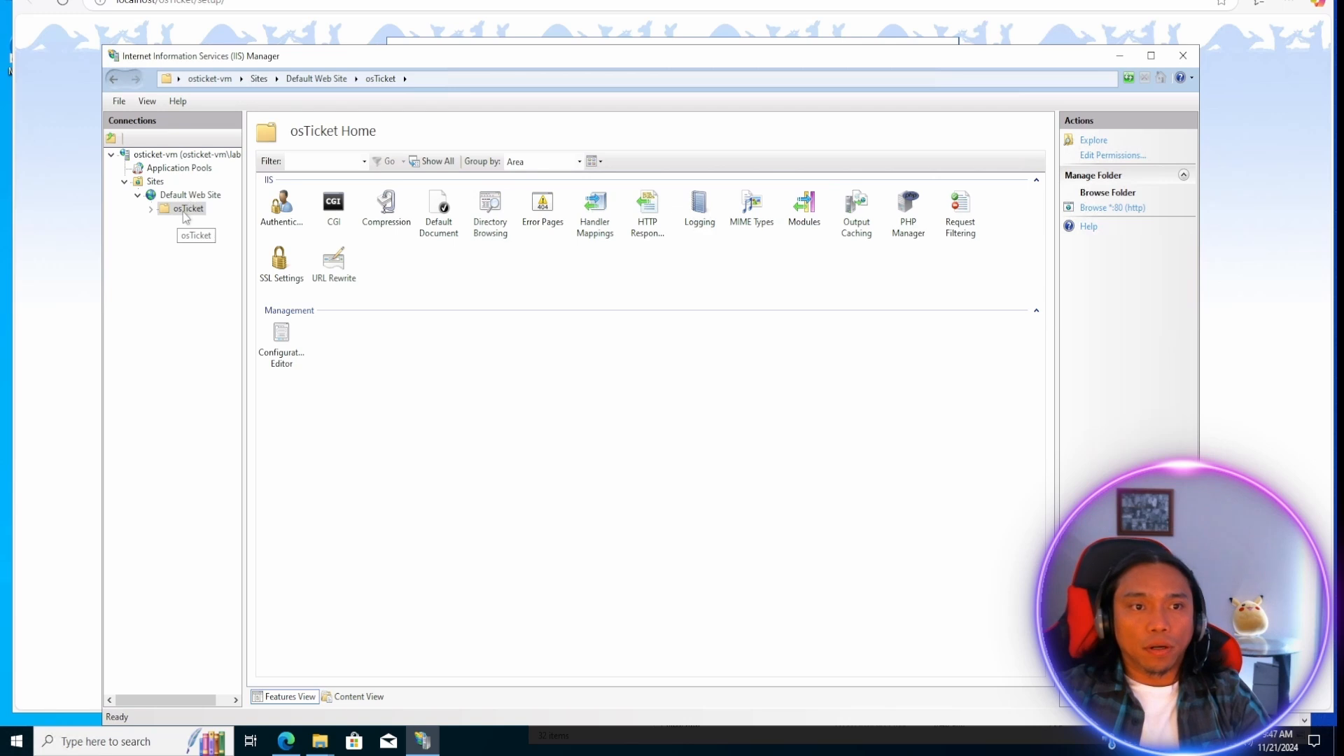
{"action": "double_click", "coordinate": [906, 210]}
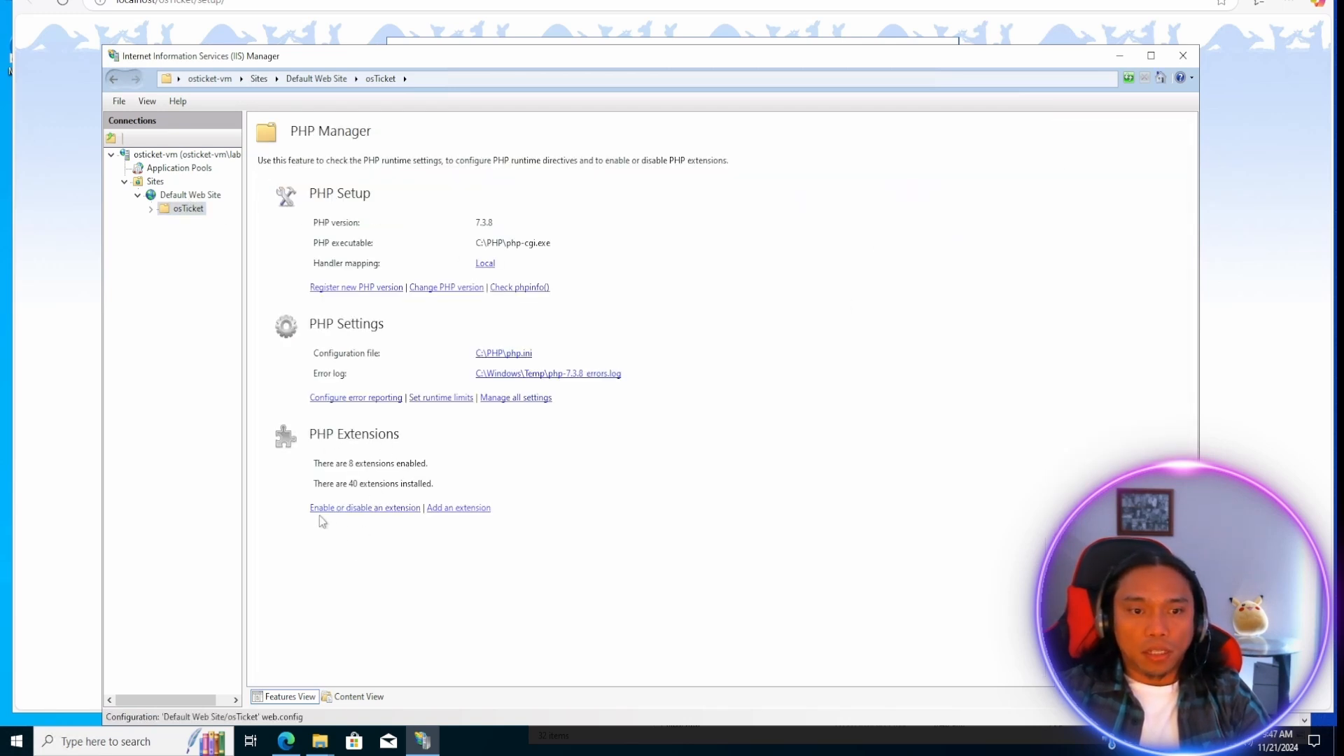
{"action": "left_click", "coordinate": [373, 516]}
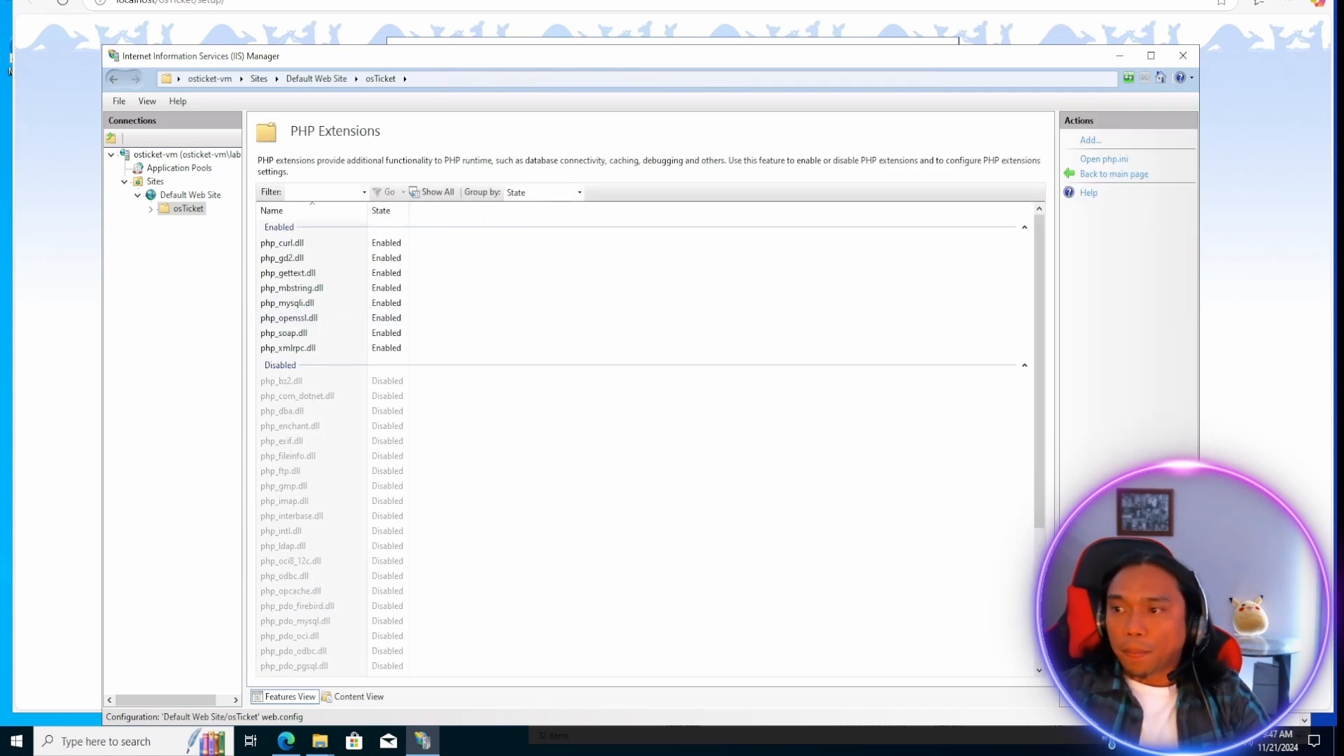
{"action": "left_click", "coordinate": [63, 301]}
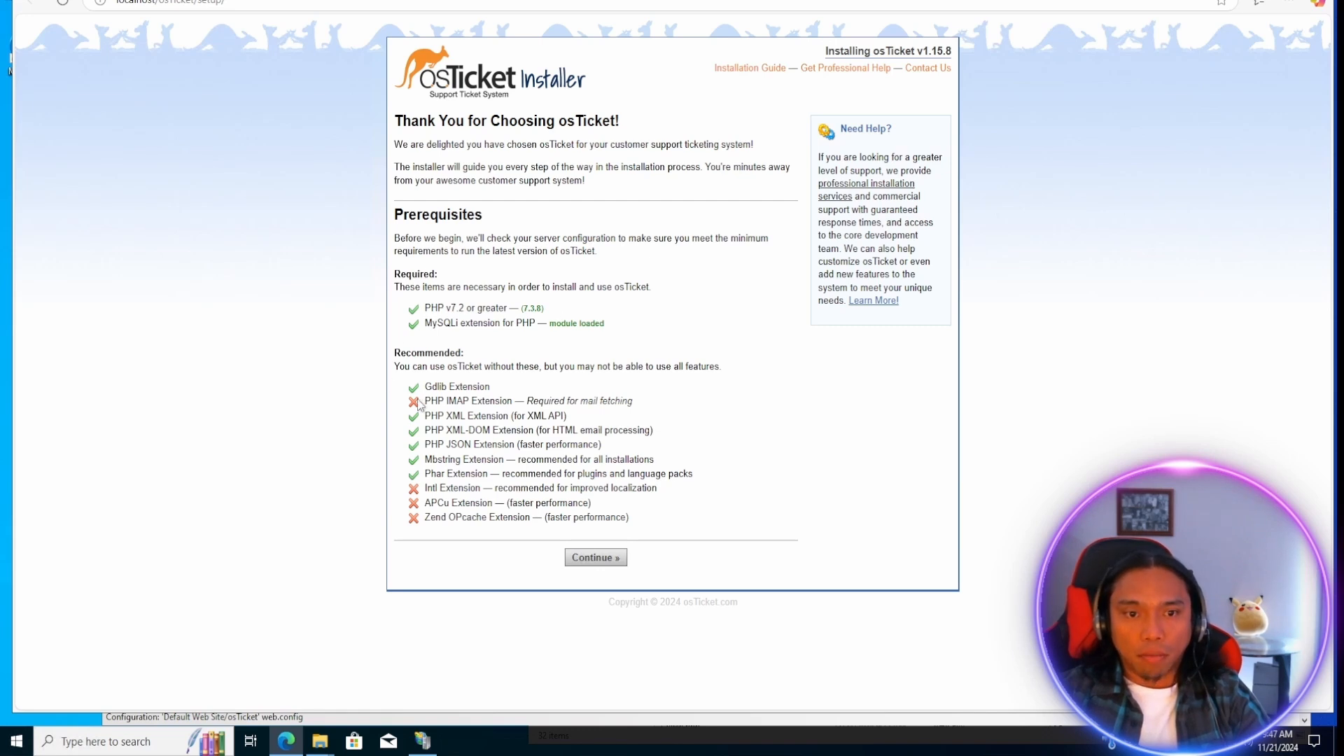
Enable the php_imap.dll extension for the osTicket folder in IIS Manager.
{"action": "left_click", "coordinate": [422, 741]}
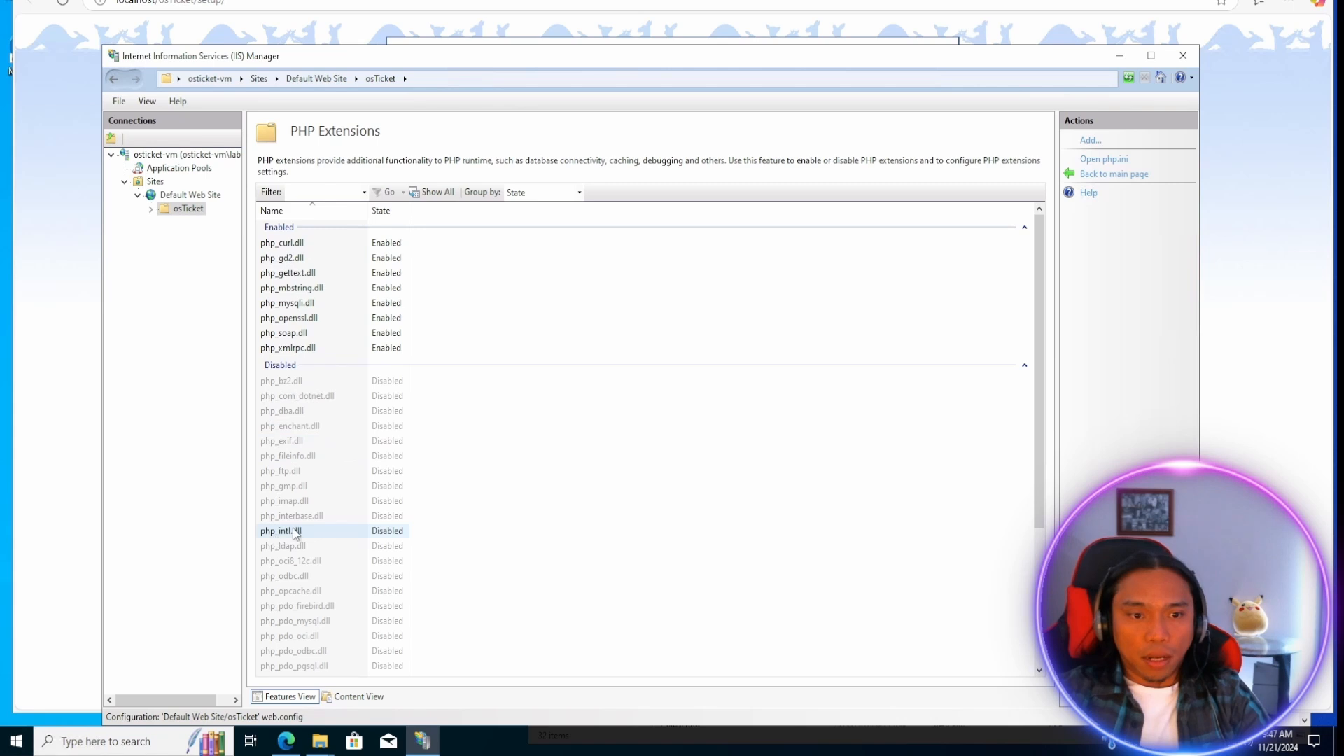
{"action": "left_click", "coordinate": [284, 501]}
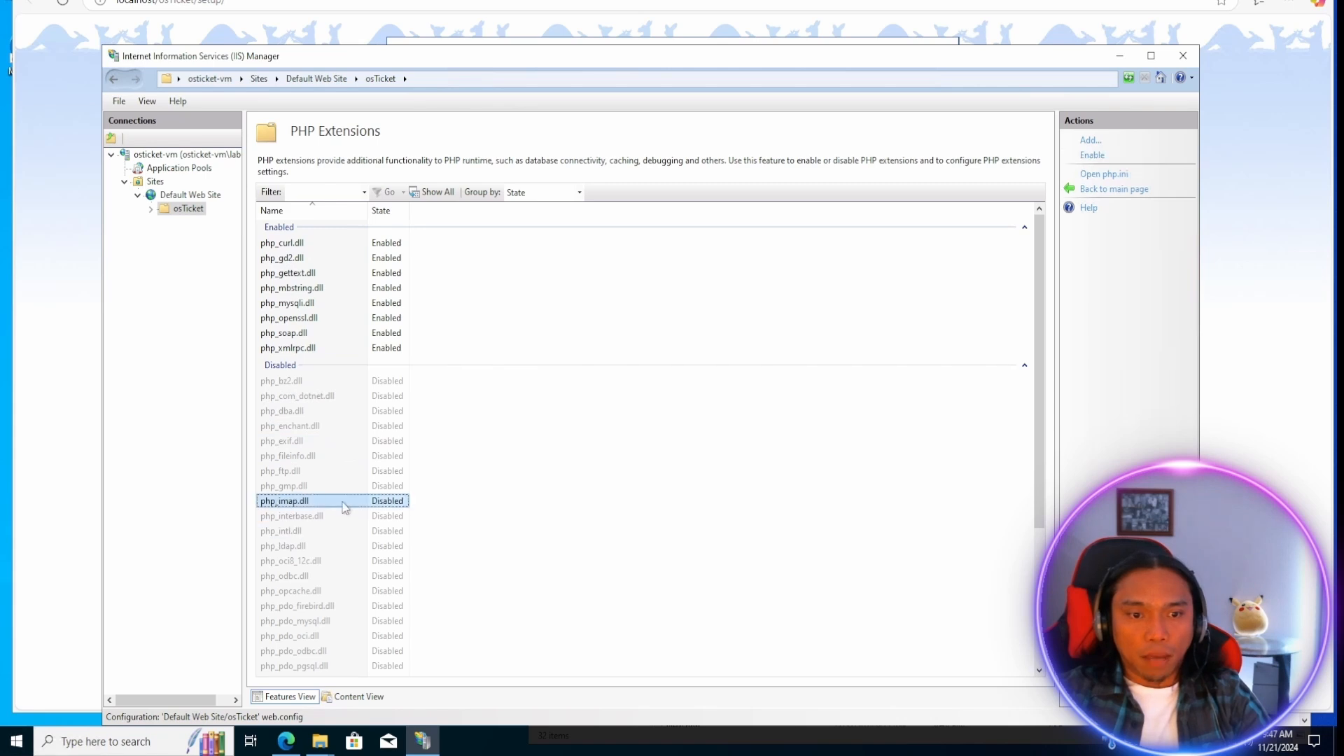
{"action": "right_click", "coordinate": [281, 507]}
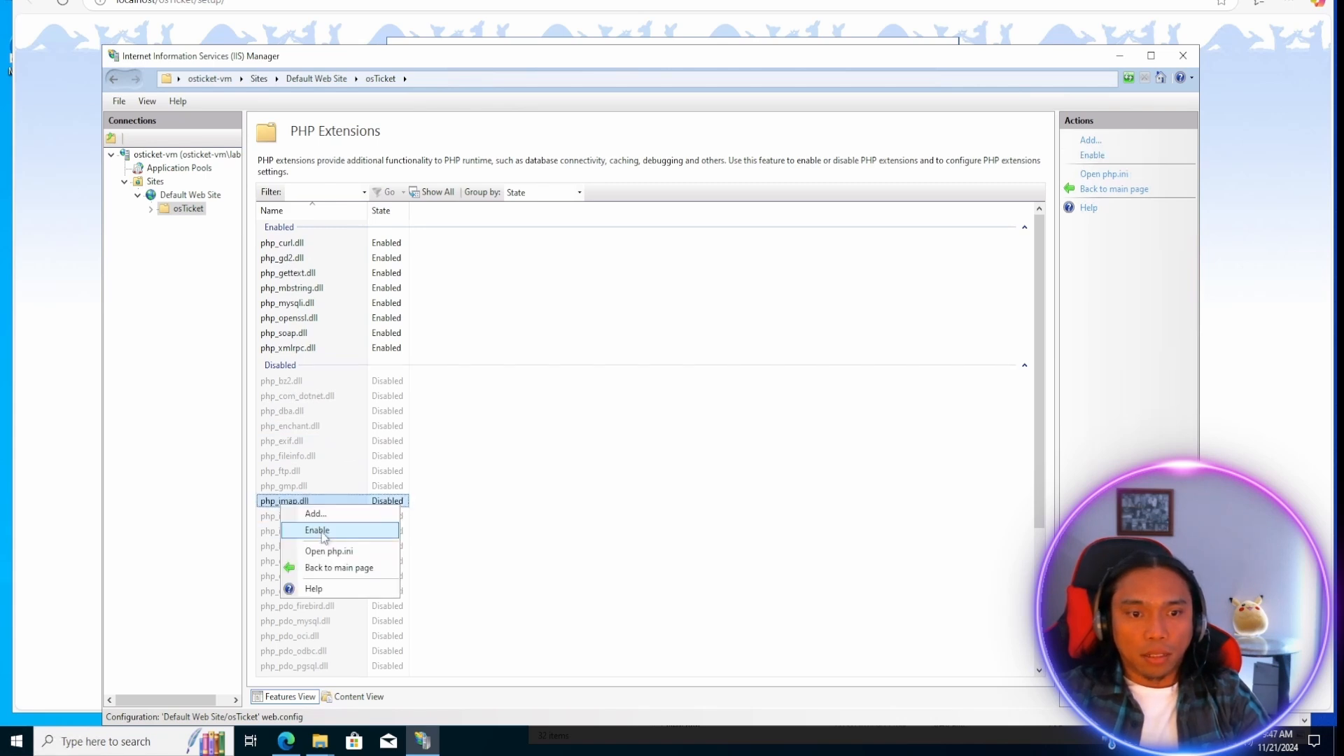
{"action": "left_click", "coordinate": [318, 531]}
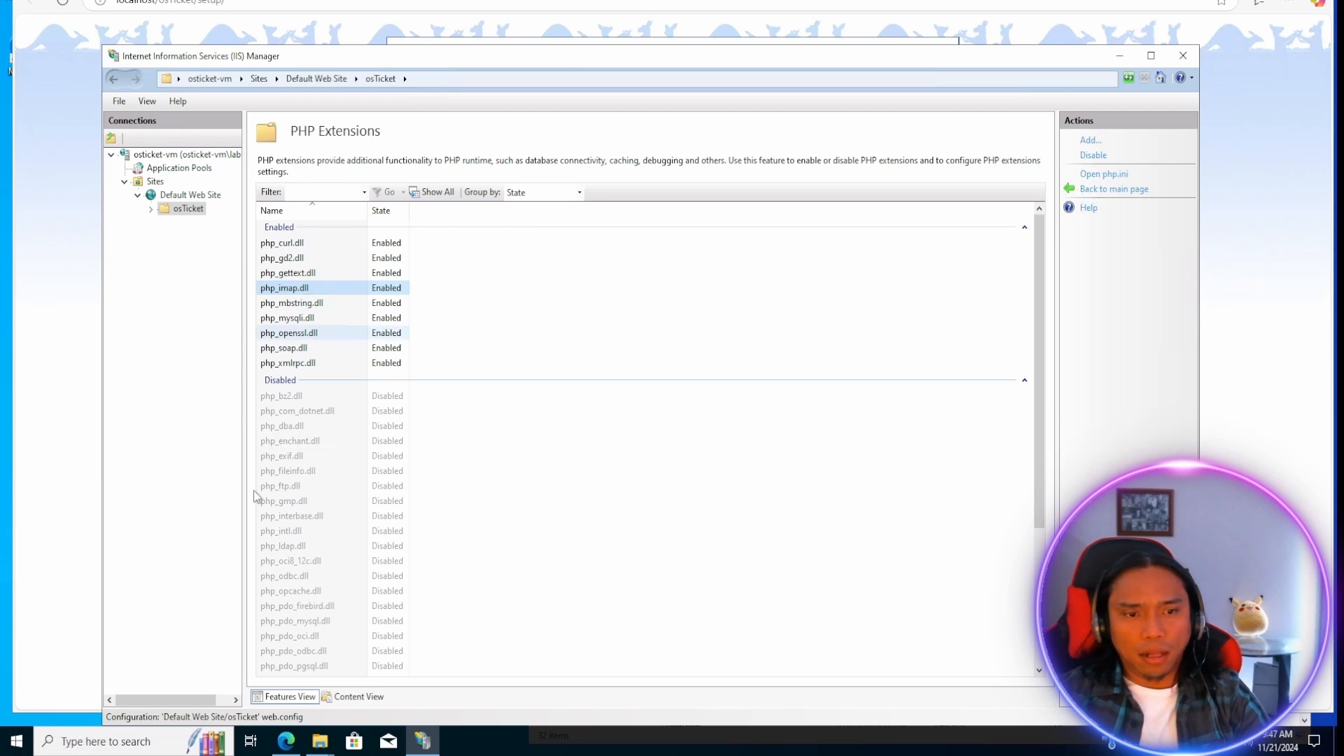
Enable the php_intl.dll and php_opcache.dll extensions in the osTicket folder's PHP extensions list.
{"action": "left_click", "coordinate": [282, 532]}
{"action": "right_click", "coordinate": [287, 538]}
{"action": "left_click", "coordinate": [330, 558]}
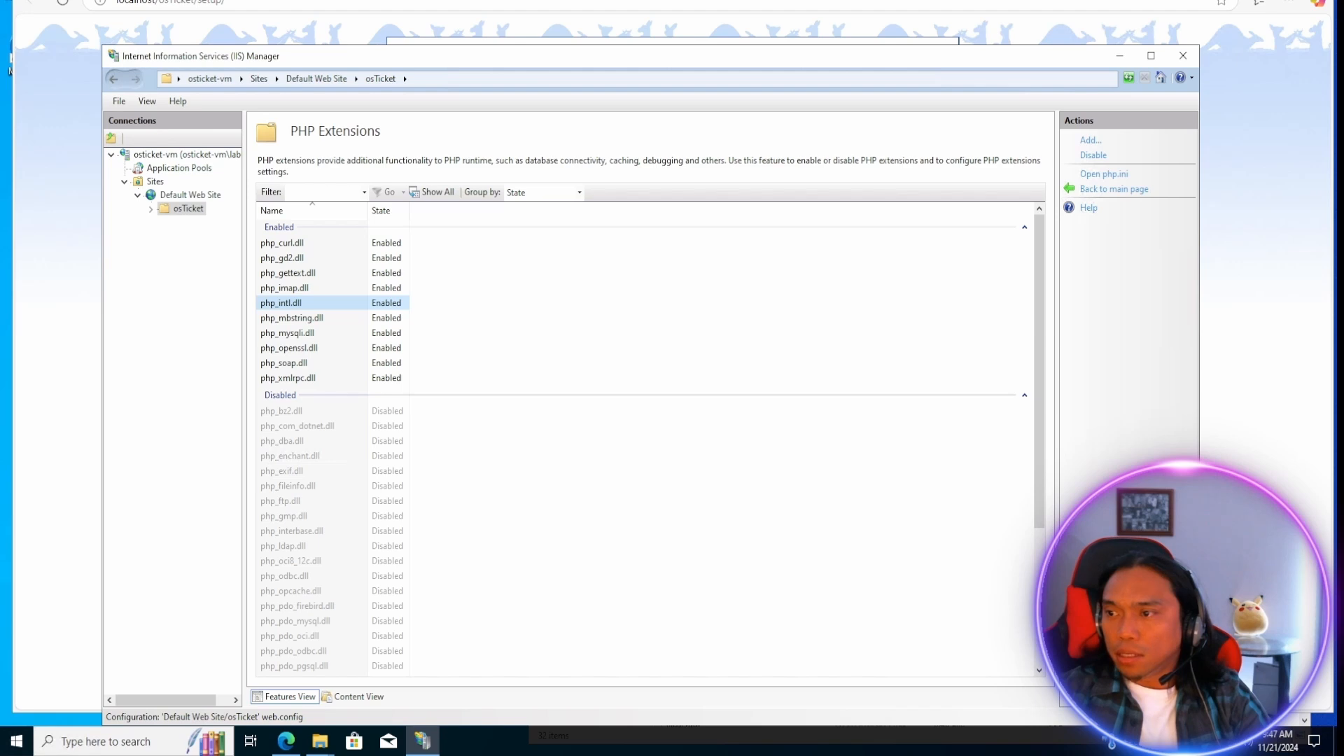
{"action": "left_click", "coordinate": [291, 594]}
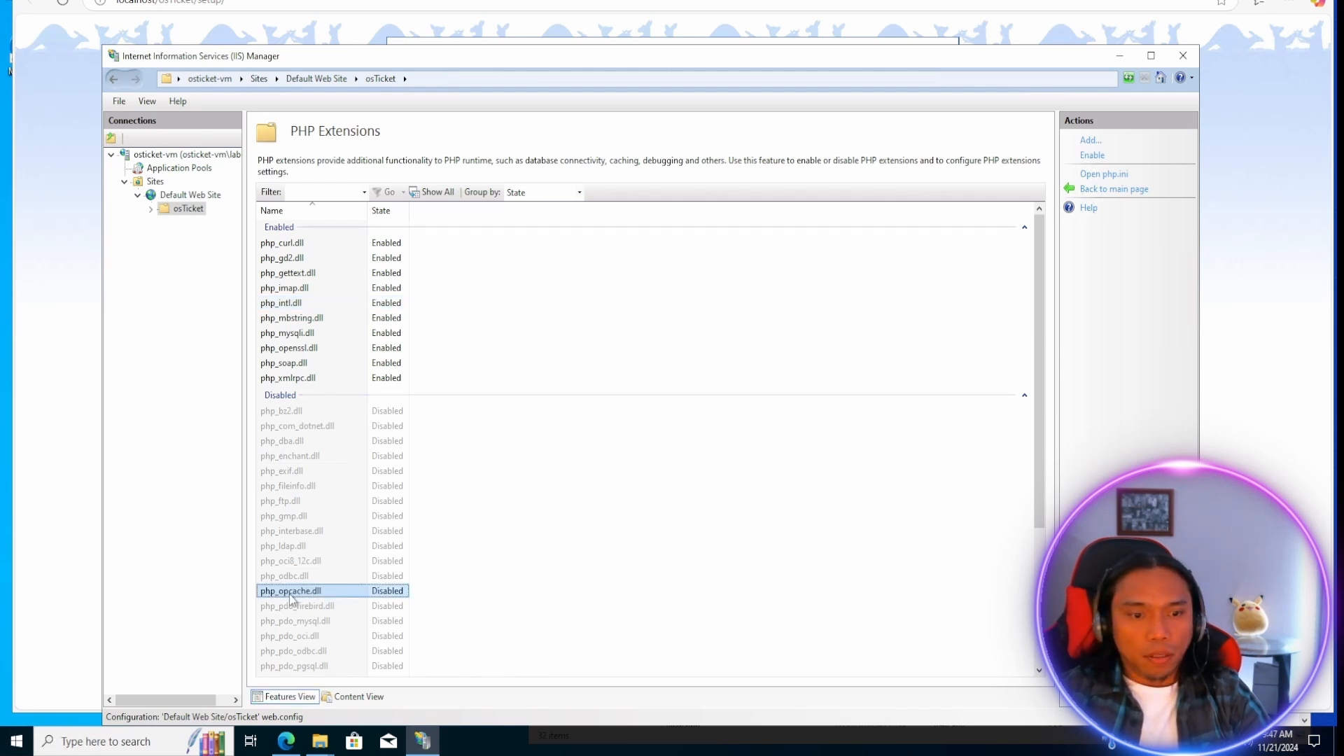
{"action": "right_click", "coordinate": [291, 596]}
{"action": "left_click", "coordinate": [343, 620]}
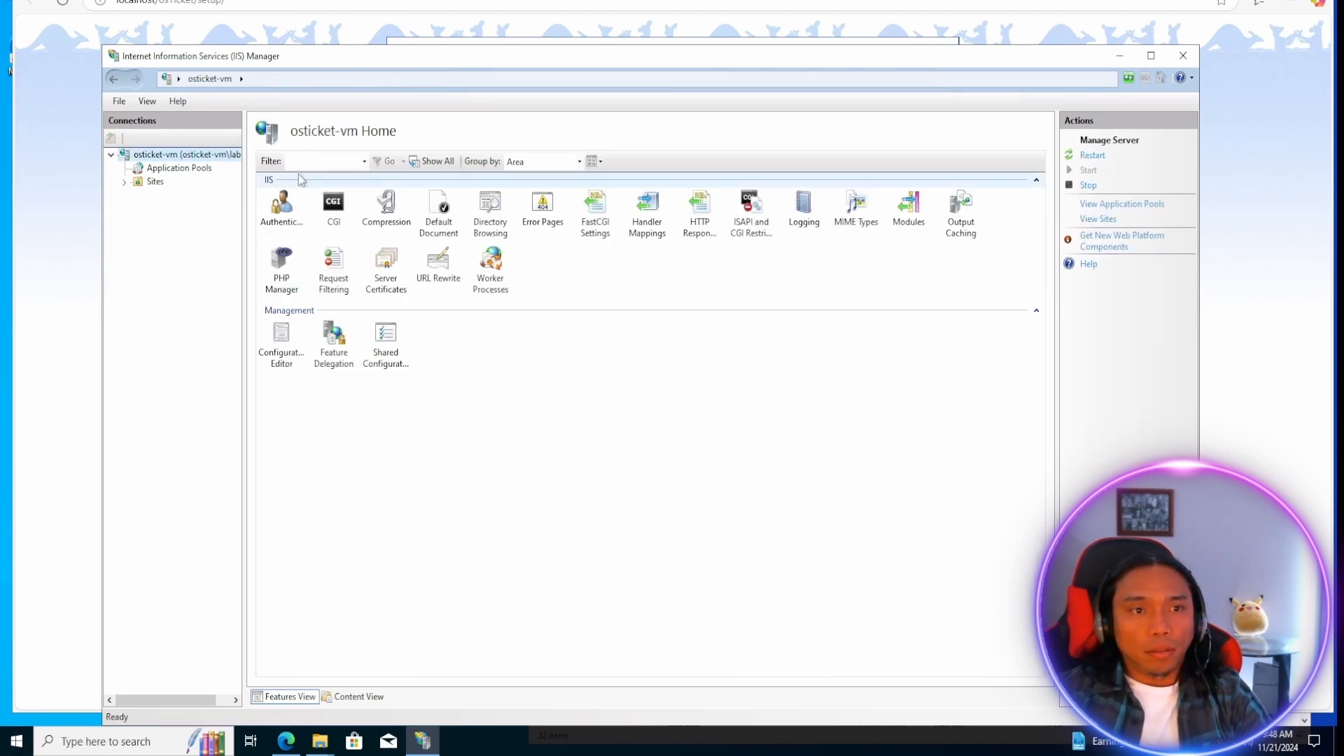
Switch to the File Explorer window with the upload folder and browse to C:\inetpub\wwwroot\osTicket\include.
{"action": "mouse_move", "coordinate": [320, 741]}
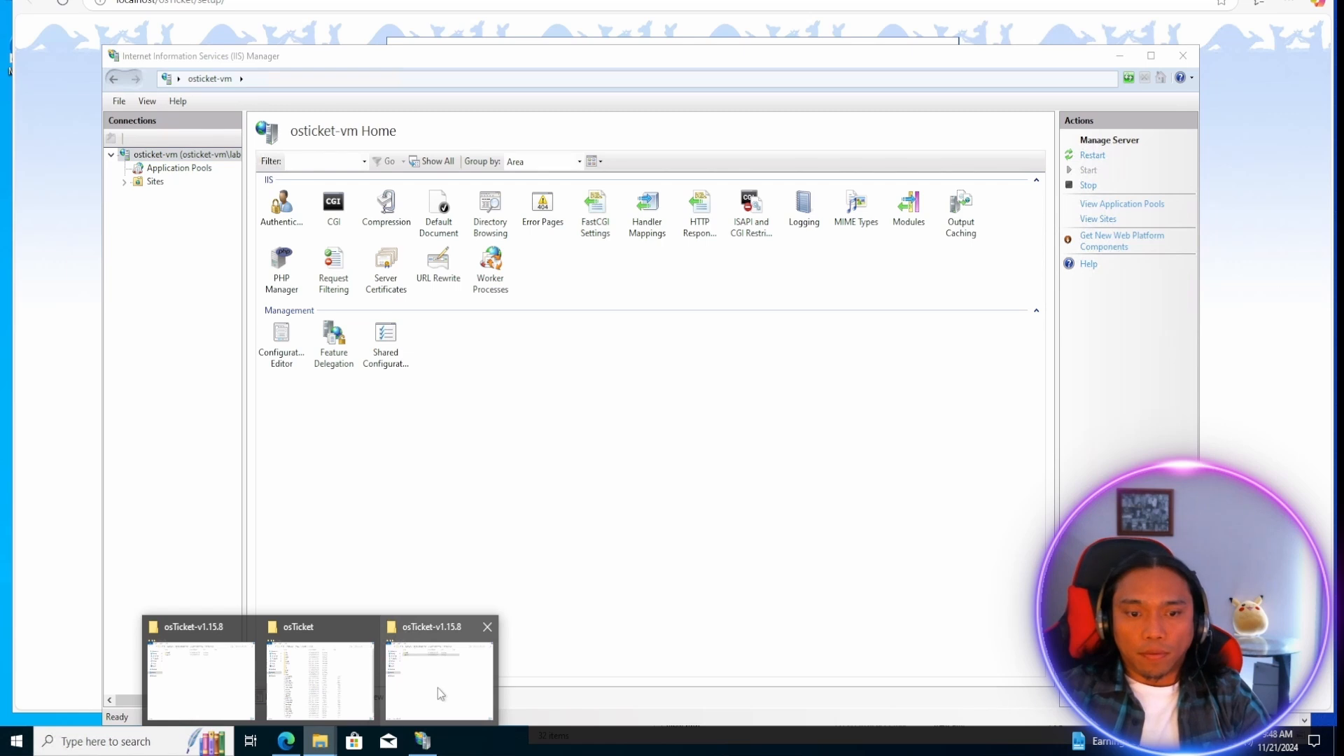
{"action": "left_click", "coordinate": [439, 687]}
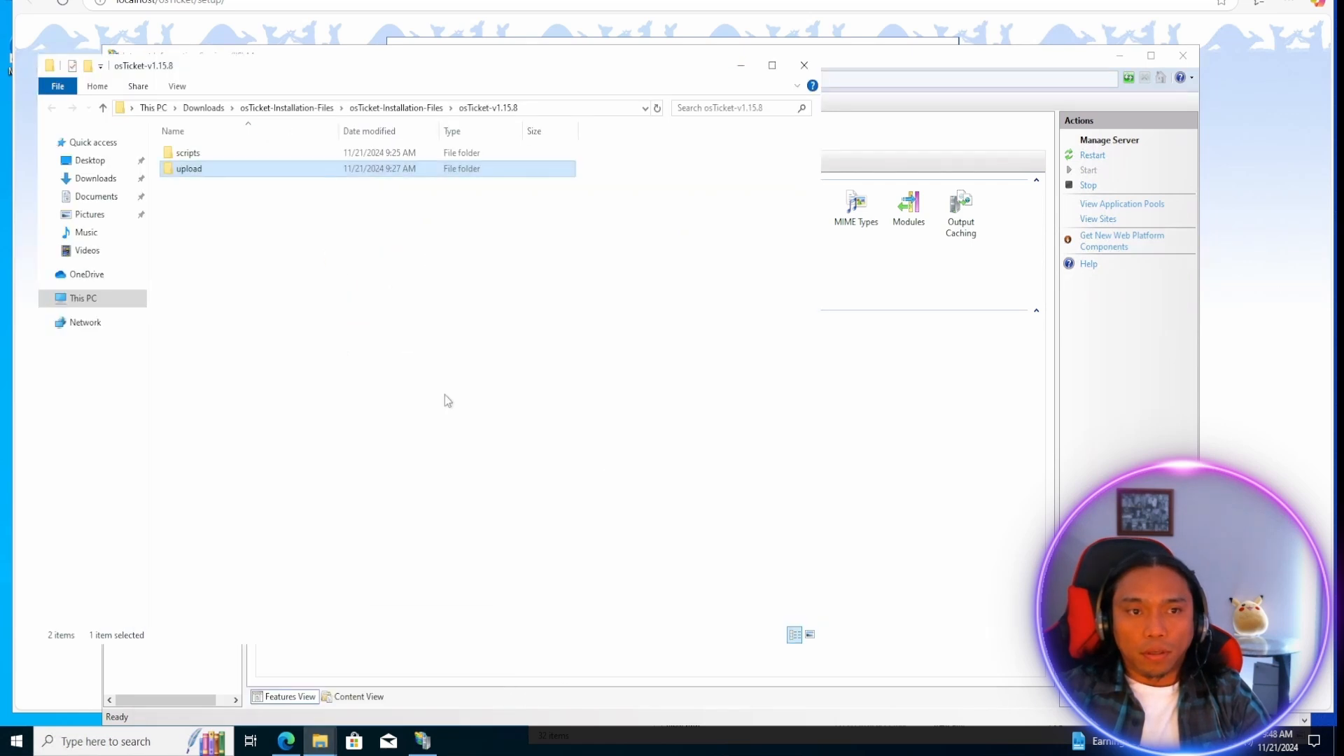
{"action": "left_click", "coordinate": [140, 293]}
{"action": "double_click", "coordinate": [213, 238]}
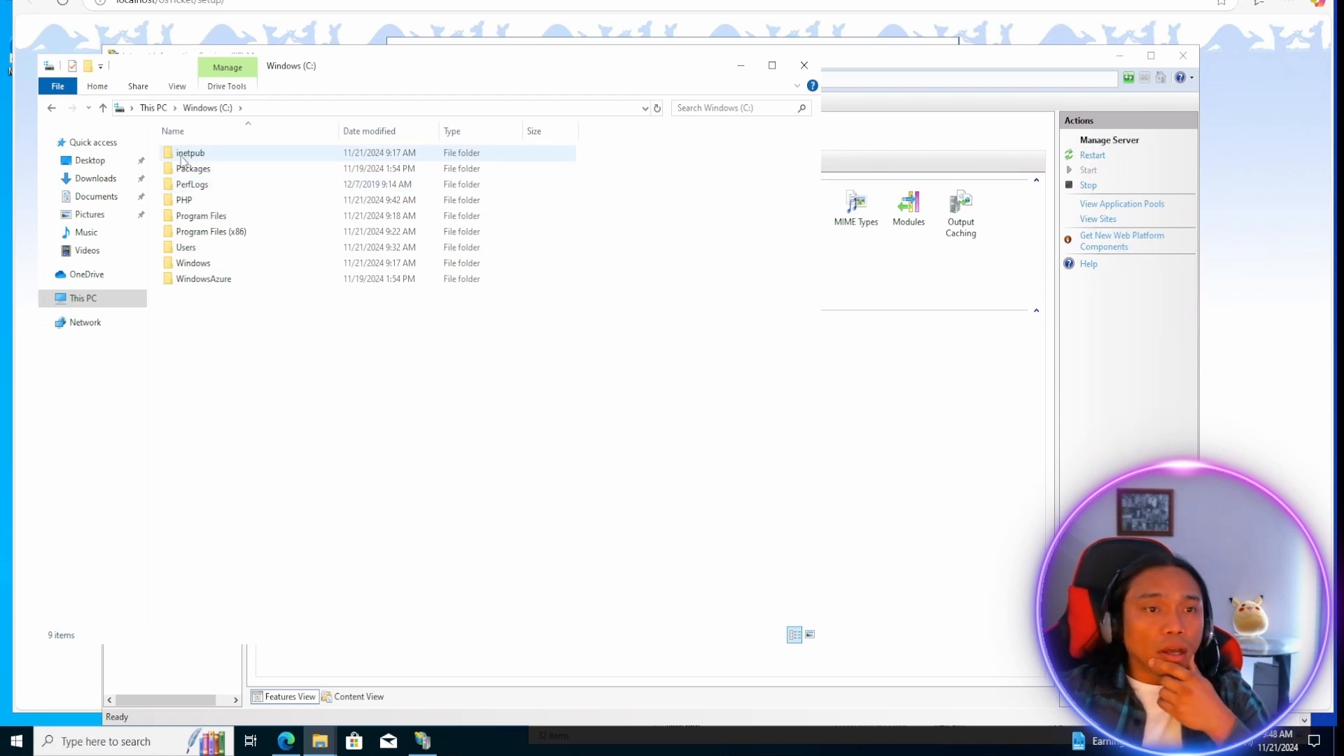
{"action": "left_click", "coordinate": [197, 158]}
{"action": "double_click", "coordinate": [197, 158]}
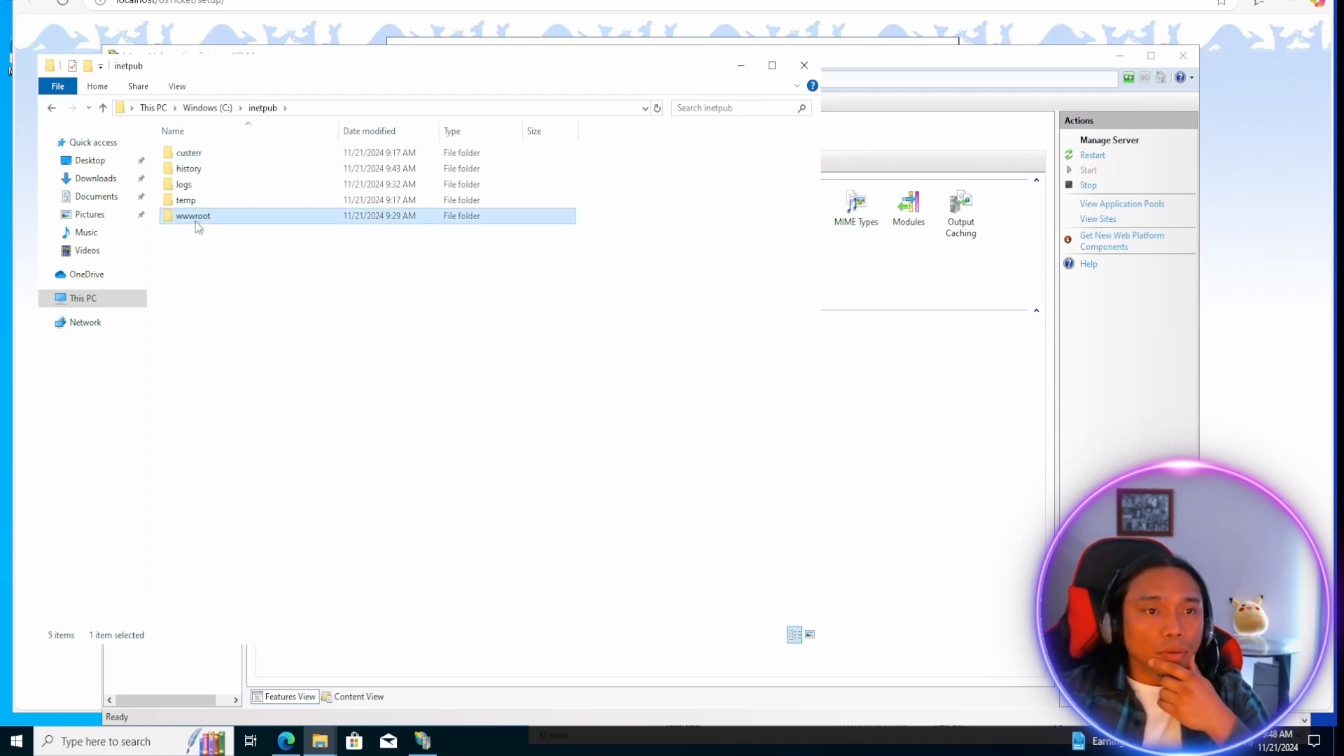
{"action": "double_click", "coordinate": [195, 219]}
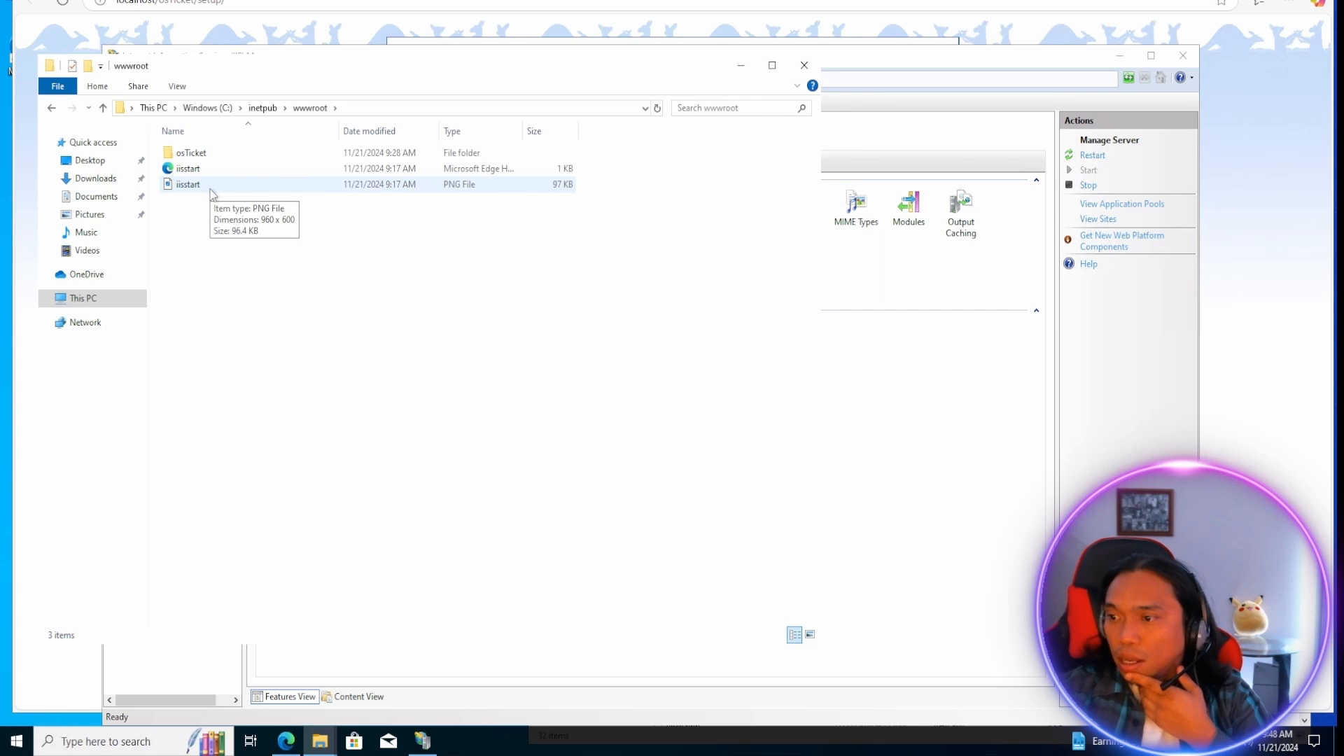
{"action": "double_click", "coordinate": [191, 153]}
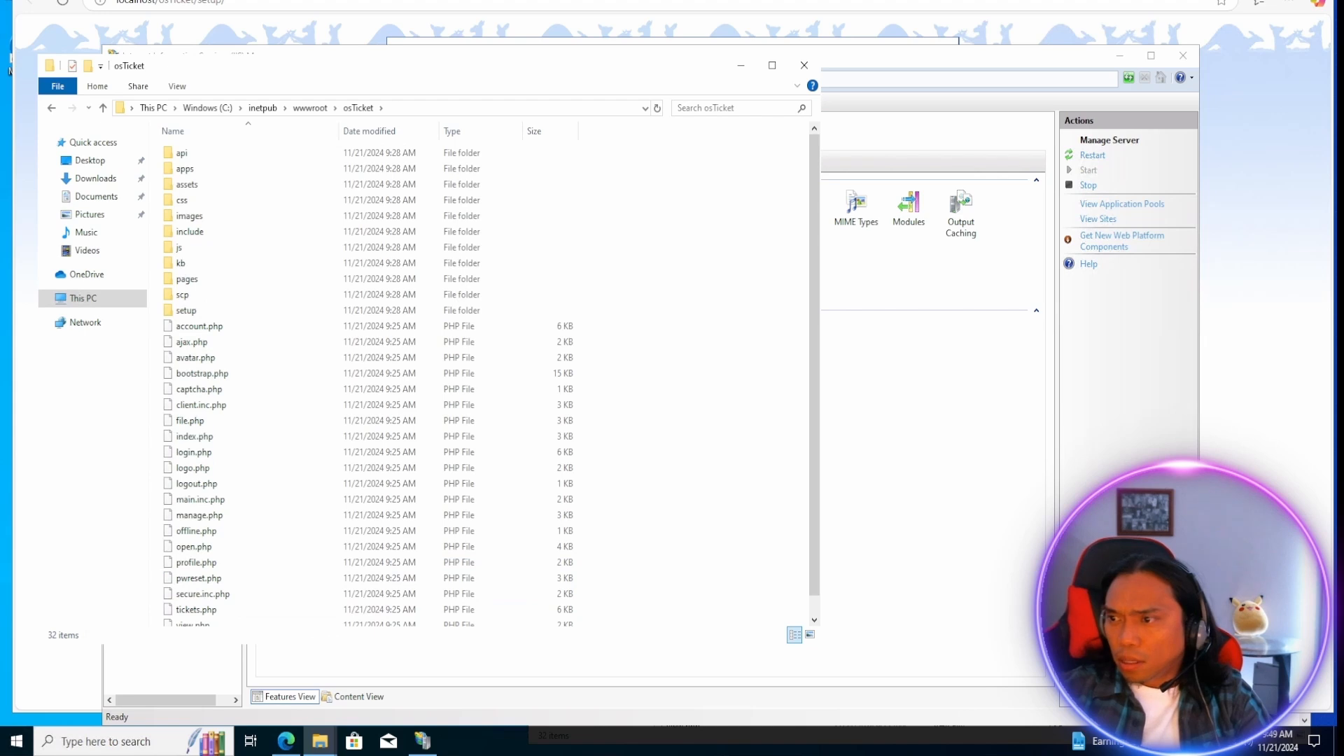
{"action": "double_click", "coordinate": [189, 231]}
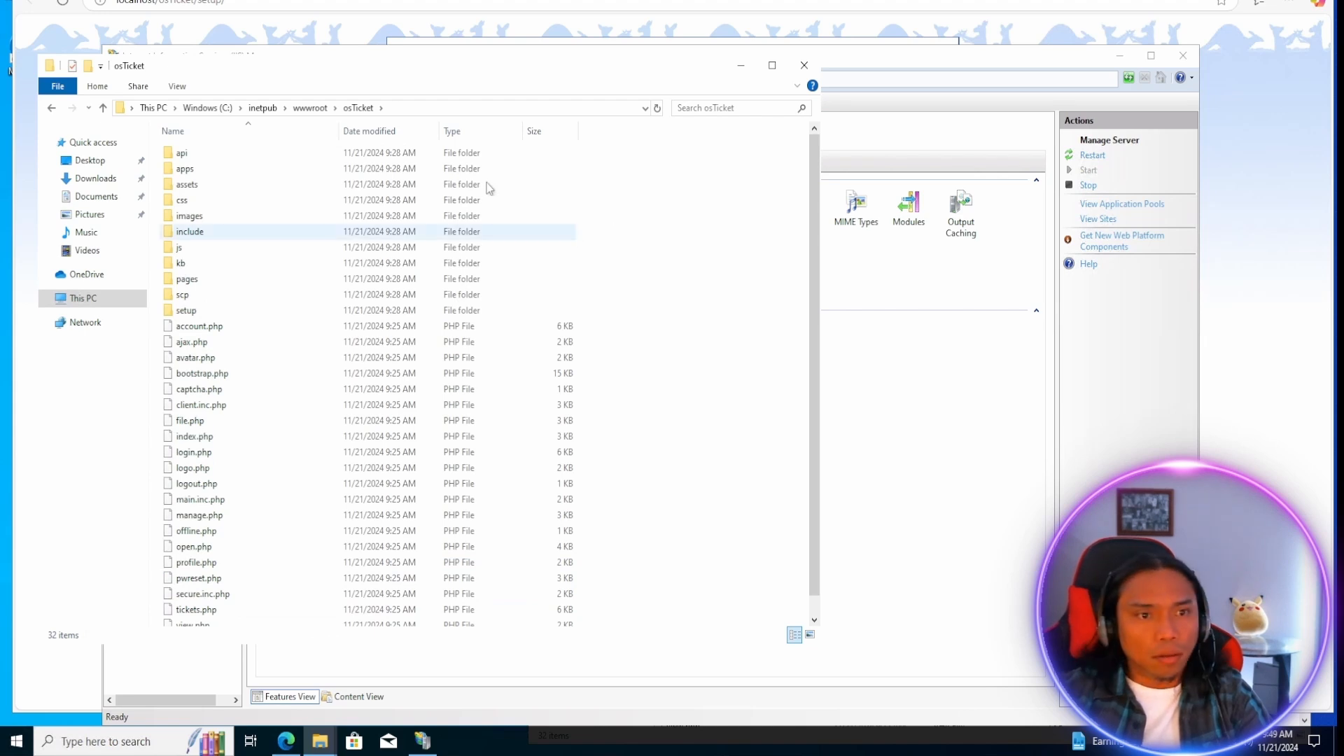
Rename ost-sampleconfig.php in the include folder as ost-config.php.
{"action": "scroll", "coordinate": [160, 500], "scroll_direction": "down", "scroll_amount": 20}
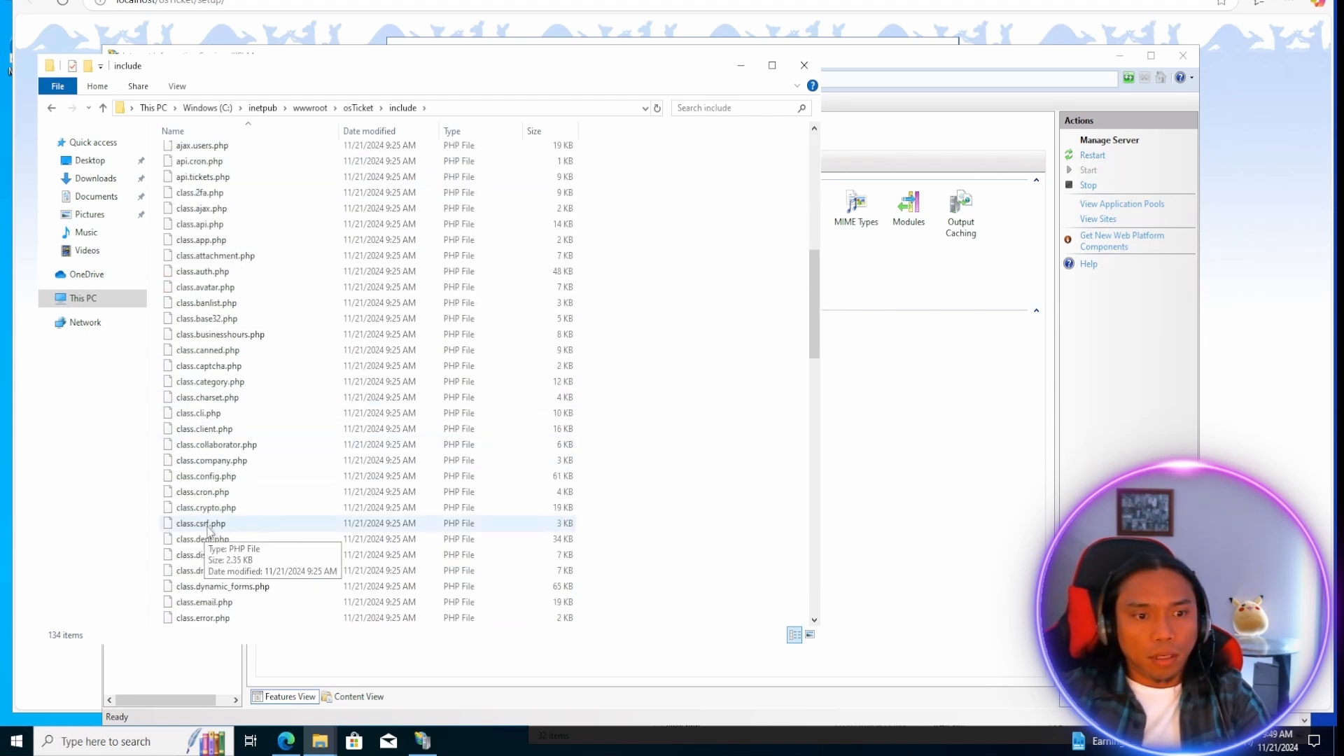
{"action": "left_click", "coordinate": [208, 558]}
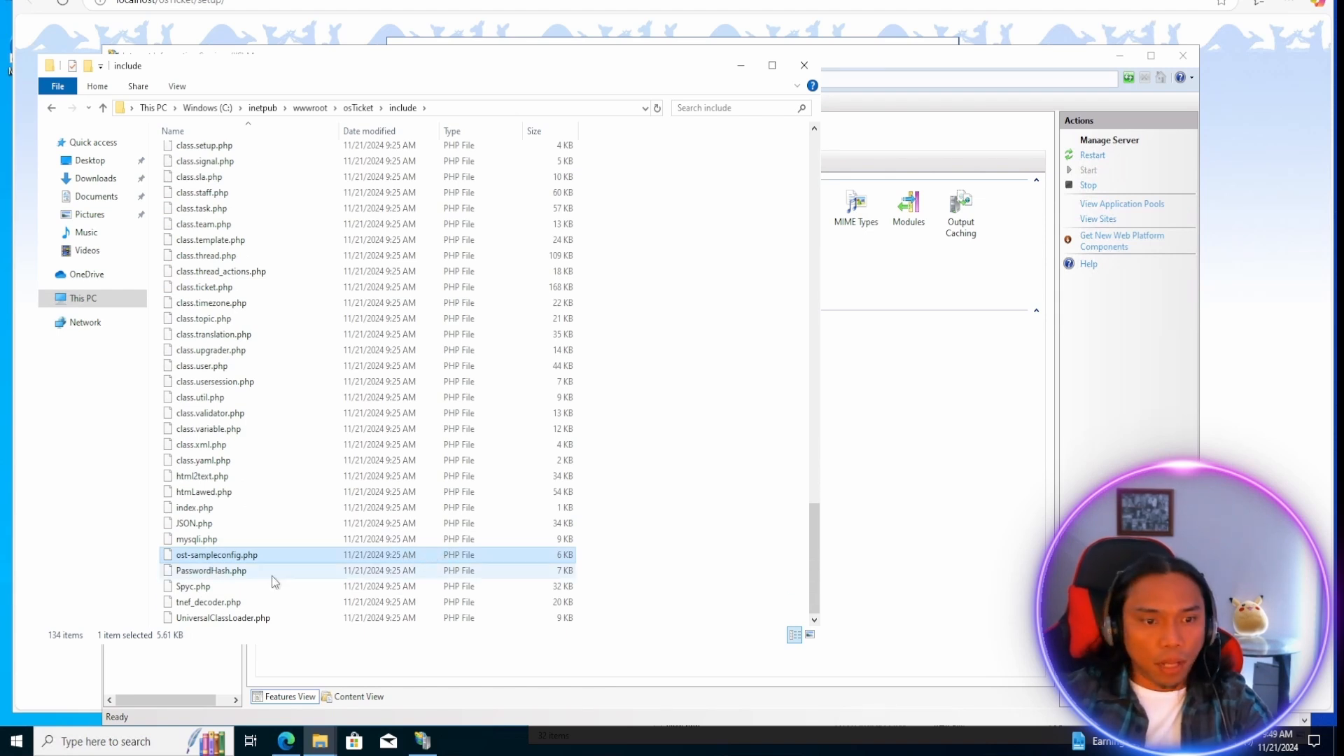
{"action": "right_click", "coordinate": [222, 555]}
{"action": "left_click", "coordinate": [364, 538]}
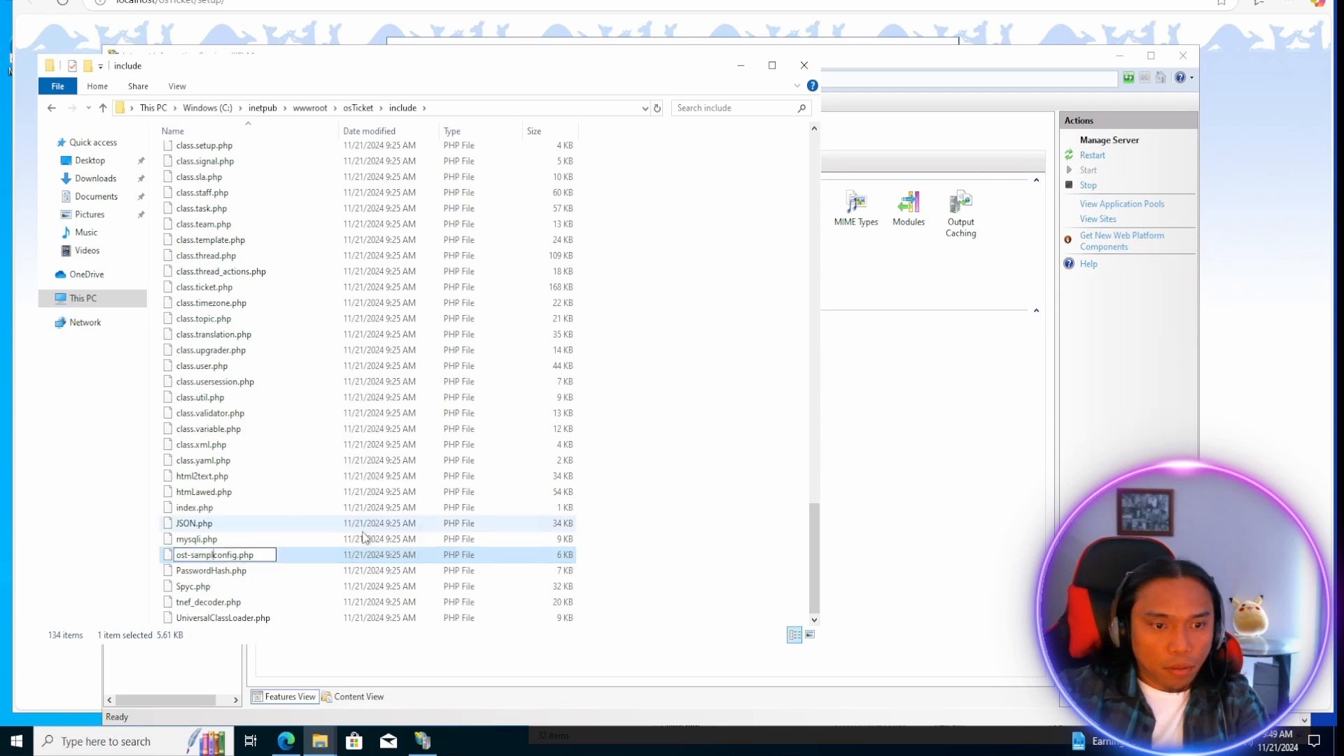
{"action": "key", "text": "Right"}
{"action": "key", "text": "Left"}
{"action": "key", "text": "Left"}
{"action": "key", "text": "Left"}
{"action": "key", "text": "Left"}
{"action": "key", "text": "Left"}
{"action": "key", "text": "Left"}
{"action": "key", "text": "BackSpace"}
{"action": "key", "text": "BackSpace"}
{"action": "key", "text": "BackSpace"}
{"action": "key", "text": "BackSpace"}
{"action": "key", "text": "BackSpace"}
{"action": "key", "text": "BackSpace"}
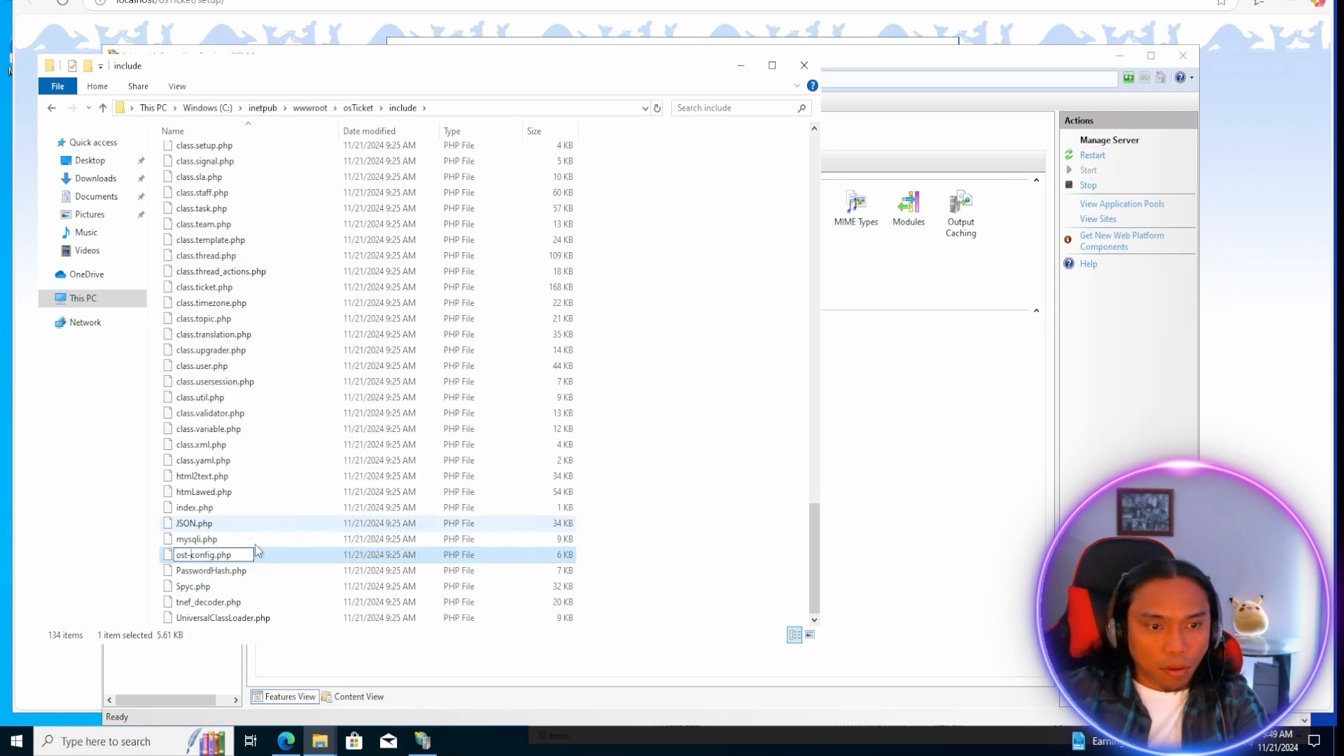
{"action": "left_click", "coordinate": [689, 451]}
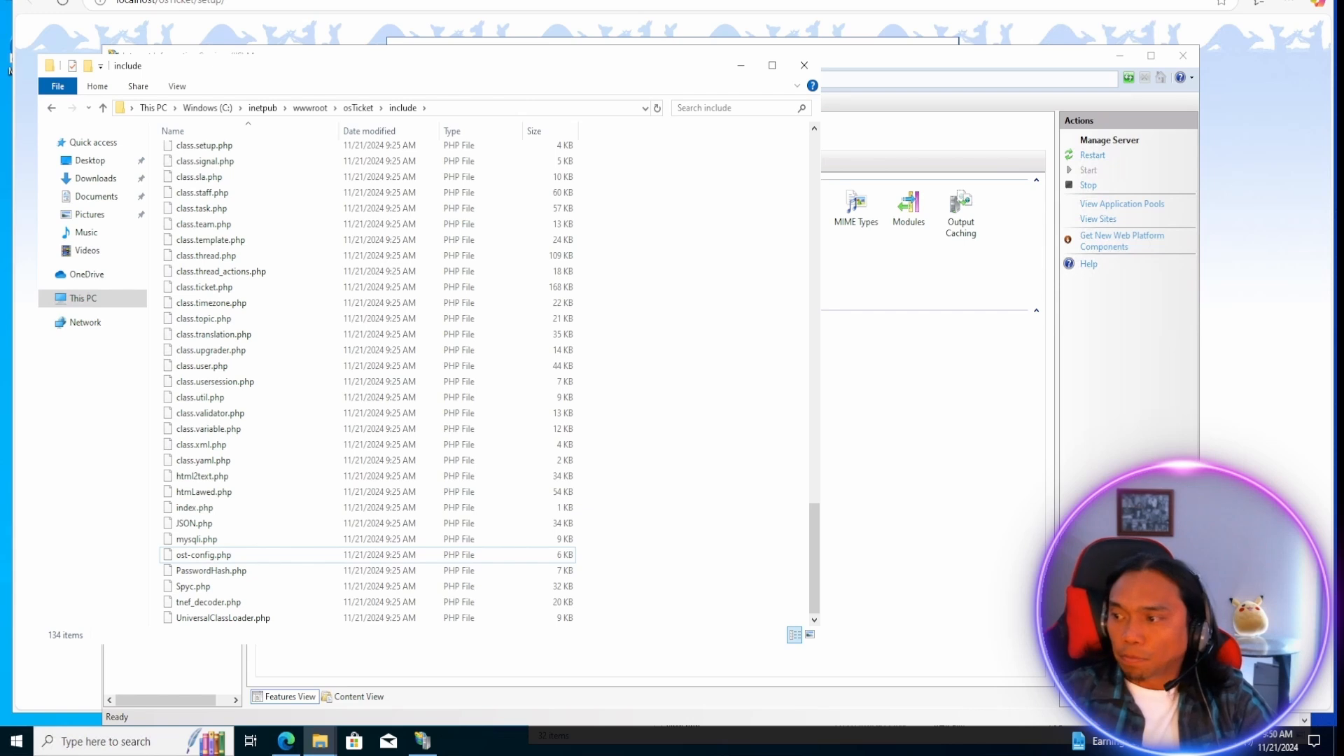
Disable inheritance in the advanced security settings of ost-config.php and remove all inherited permissions from the file.
{"action": "right_click", "coordinate": [202, 557]}
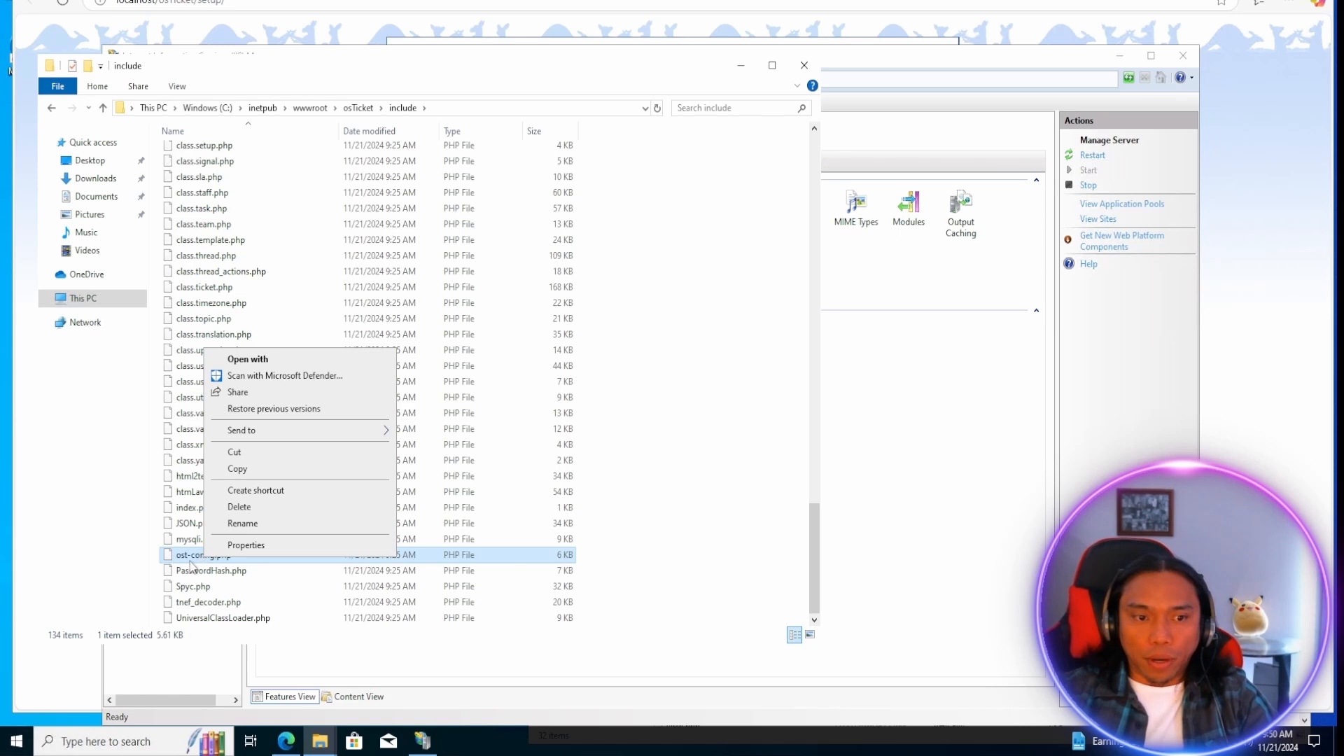
{"action": "left_click", "coordinate": [246, 545]}
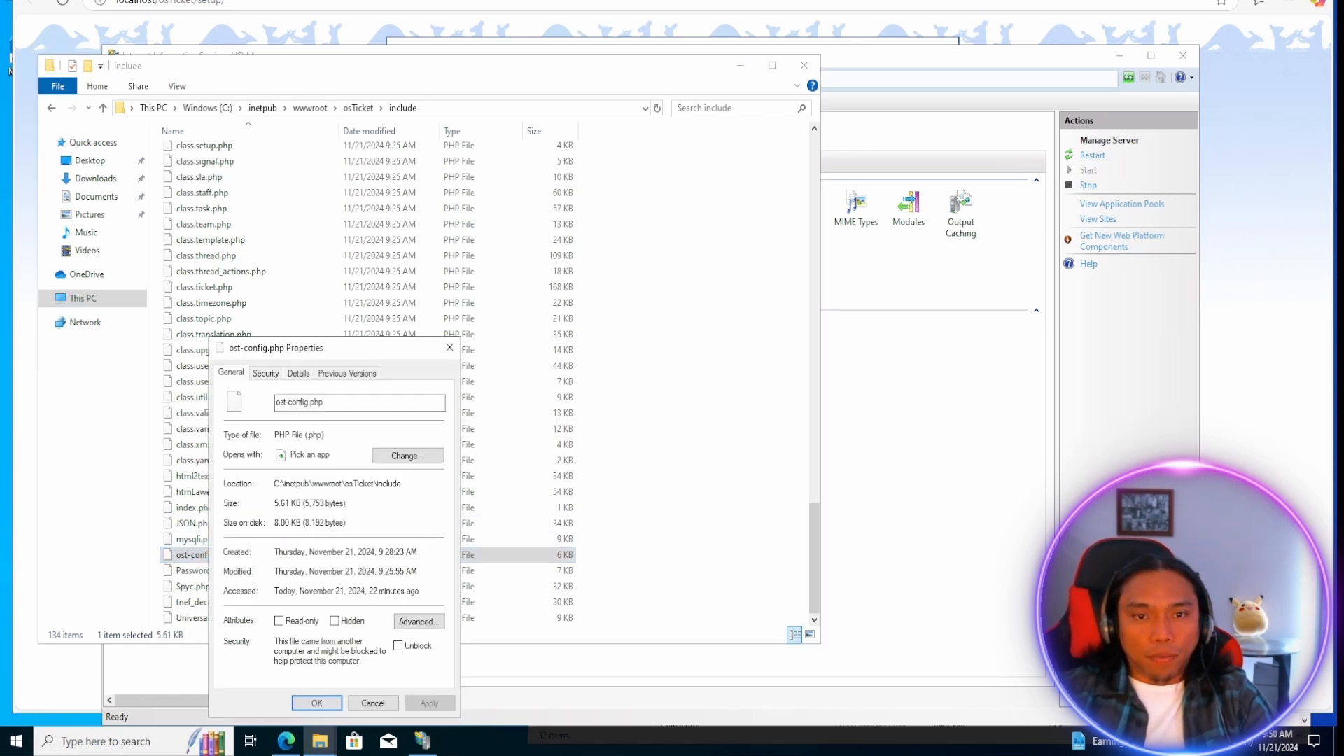
{"action": "left_click_drag", "start_coordinate": [294, 348], "coordinate": [541, 223]}
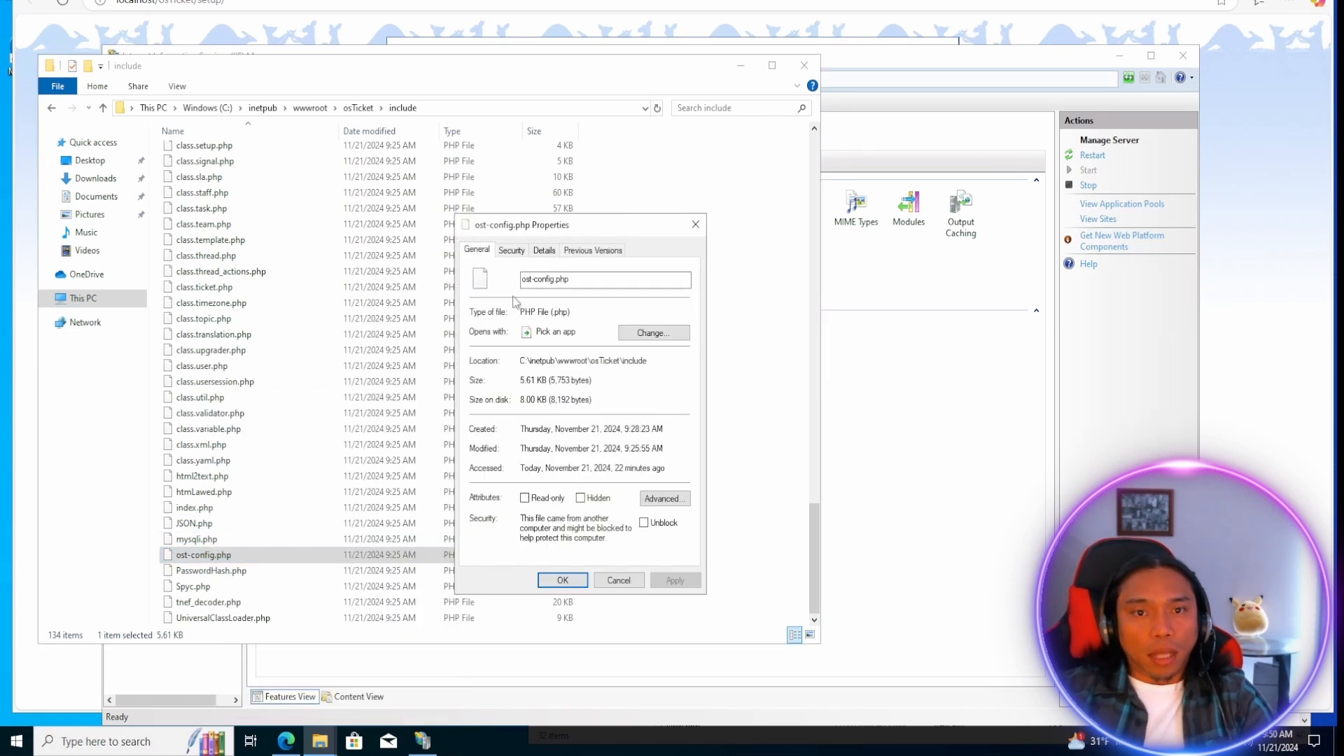
{"action": "left_click", "coordinate": [512, 250]}
{"action": "left_click", "coordinate": [659, 524]}
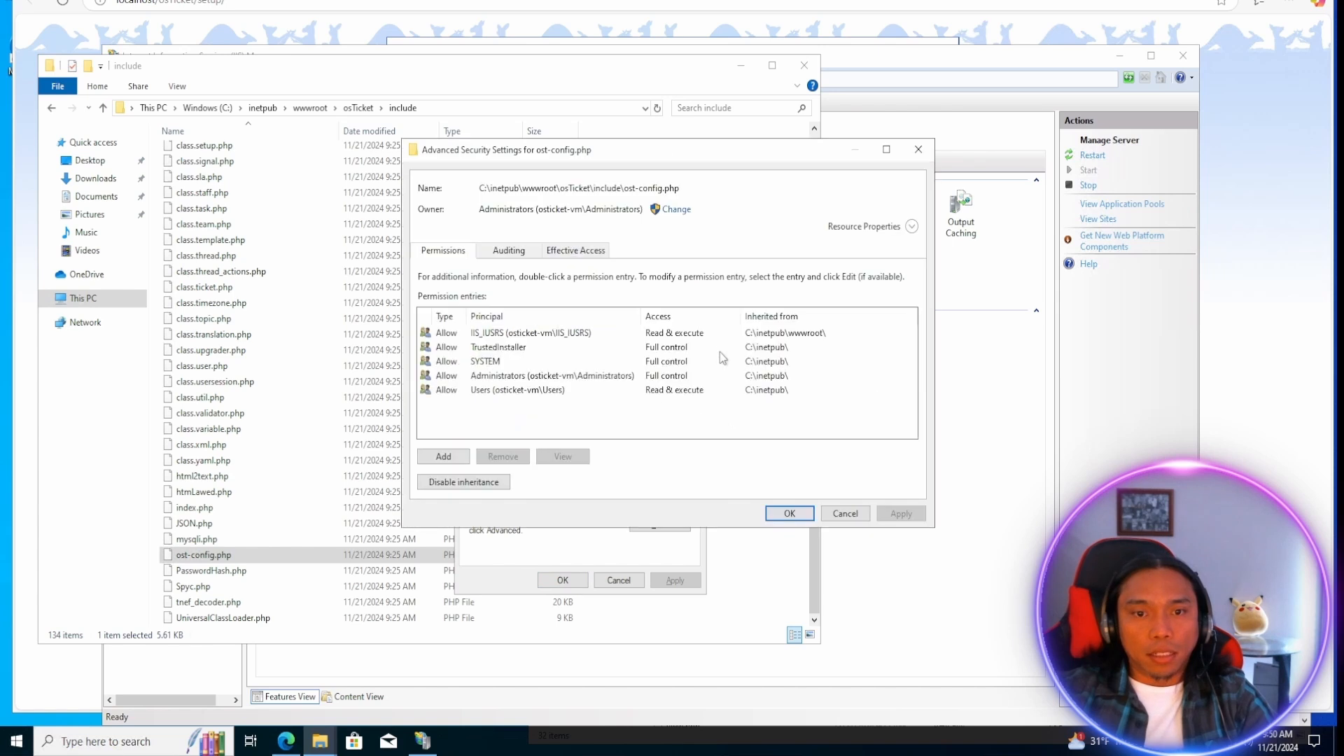
{"action": "left_click_drag", "start_coordinate": [651, 163], "coordinate": [567, 107]}
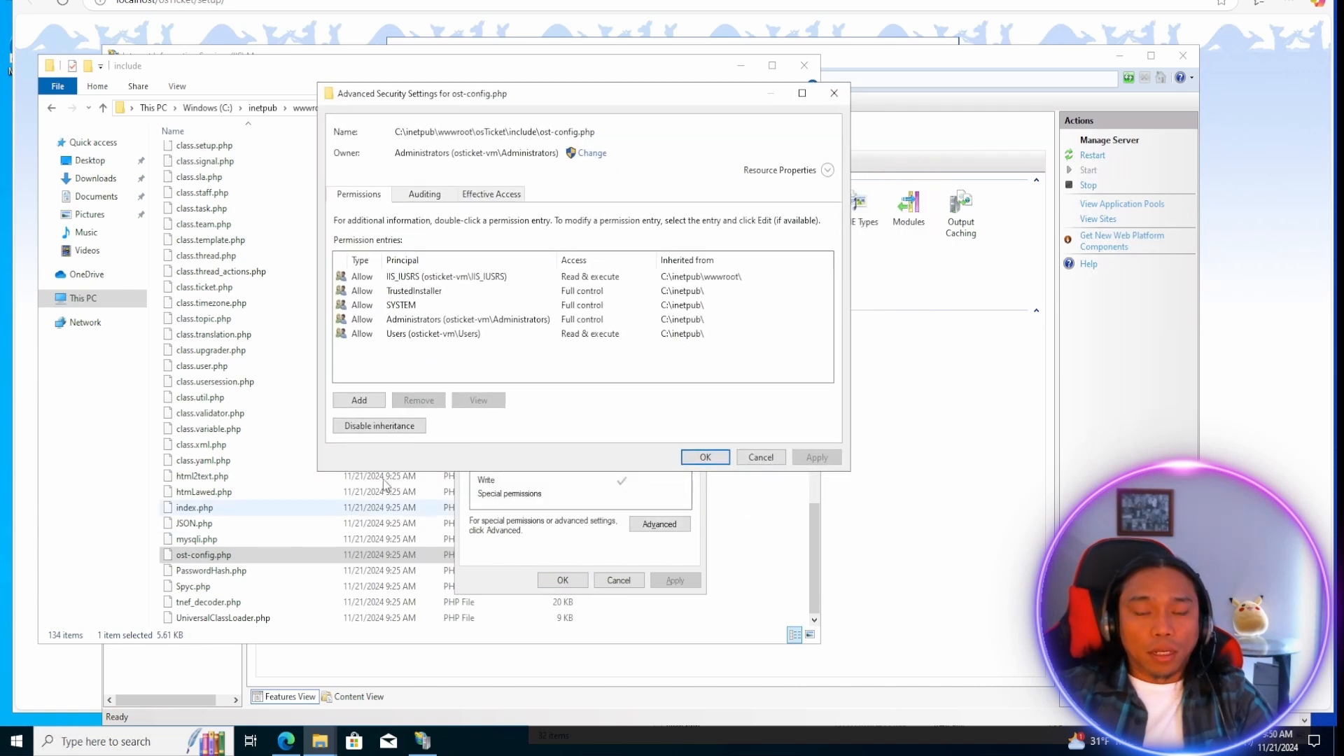
{"action": "left_click", "coordinate": [387, 428]}
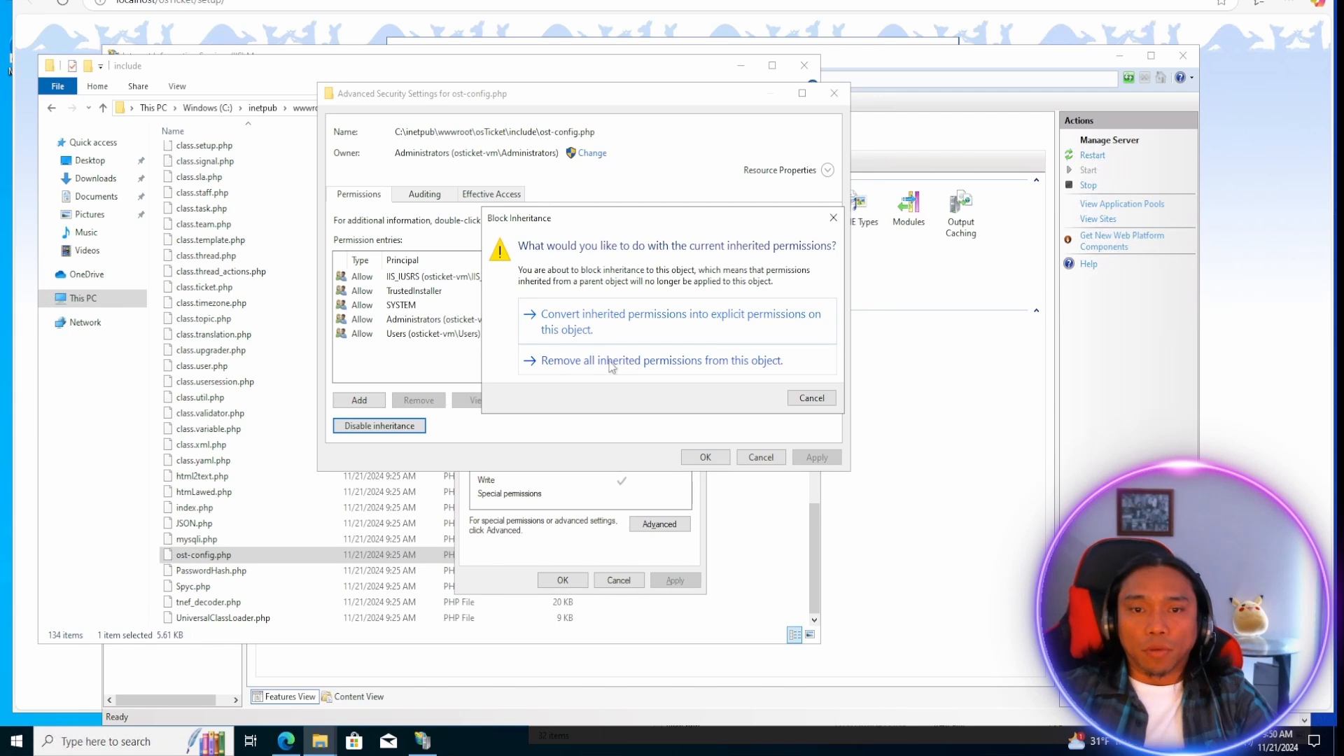
{"action": "left_click", "coordinate": [687, 360]}
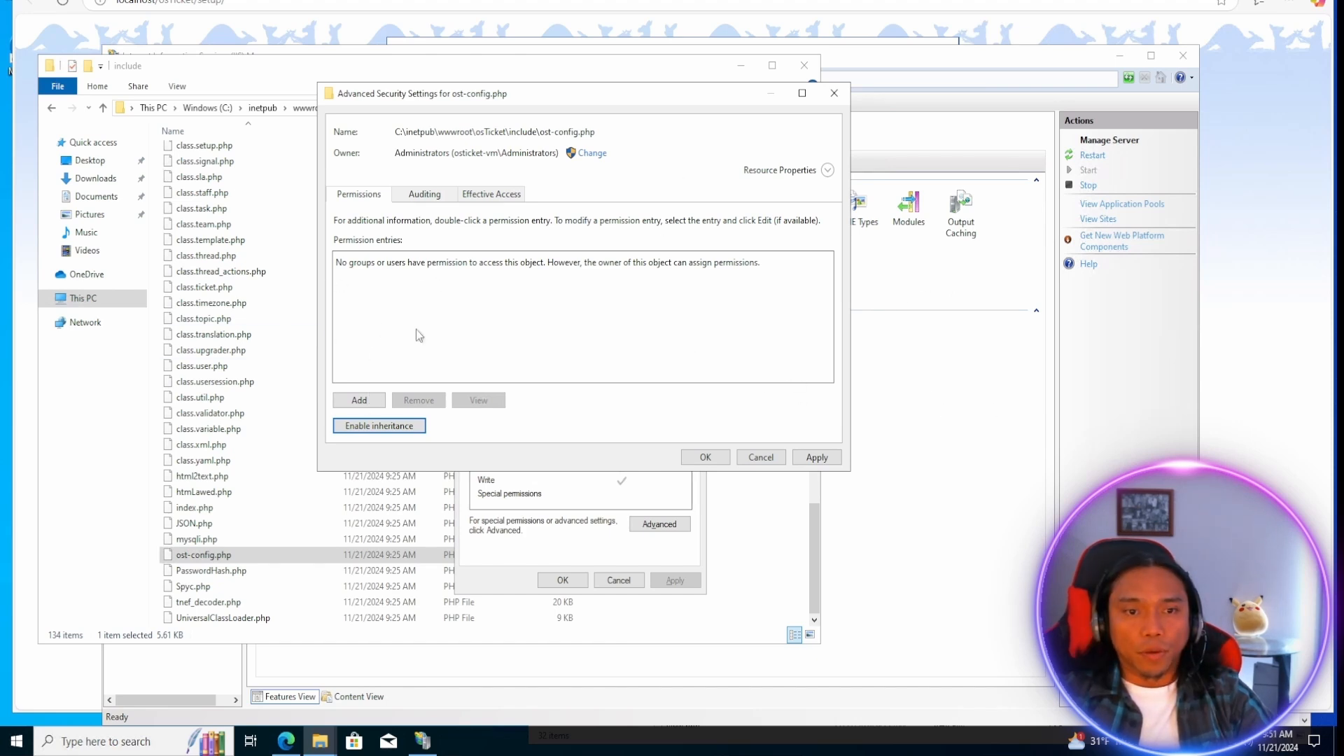
Add a permission entry granting Everyone full control of ost-config.php and apply the file's security changes.
{"action": "left_click", "coordinate": [371, 400]}
{"action": "left_click", "coordinate": [442, 166]}
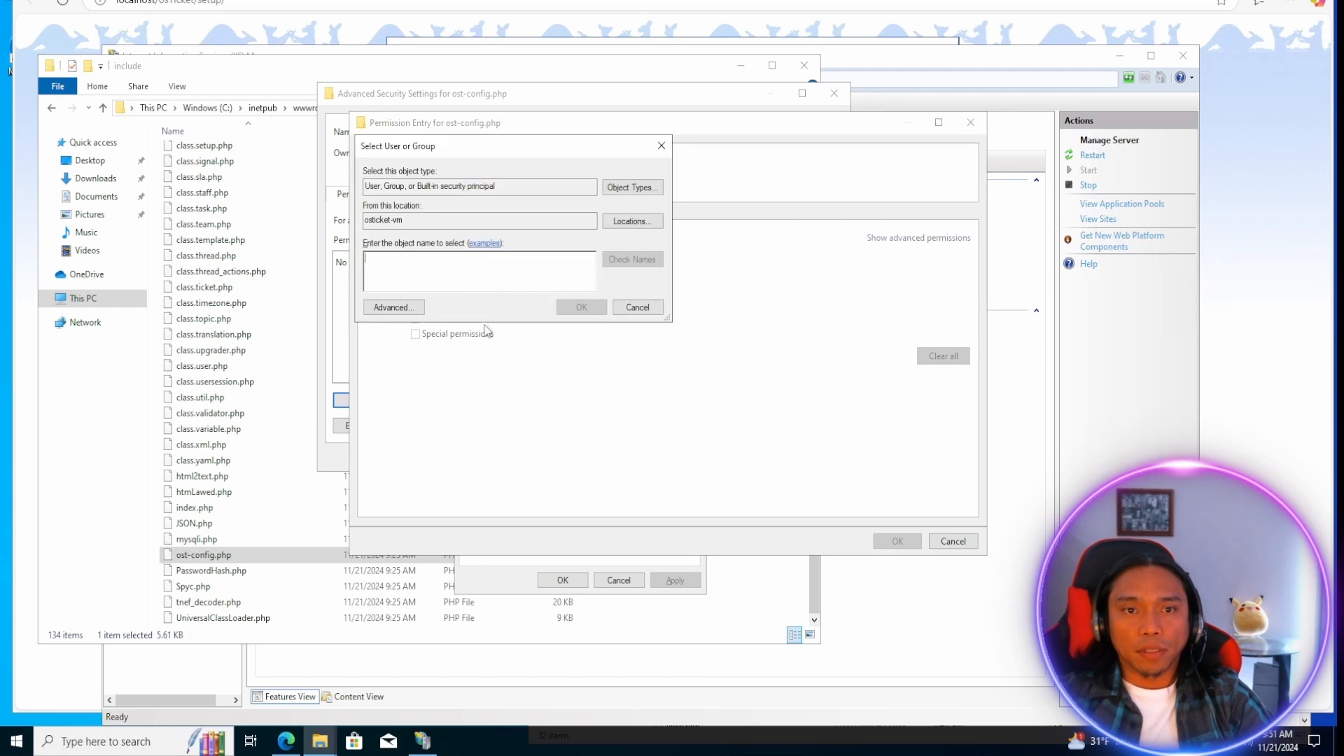
{"action": "type", "text": "e"}
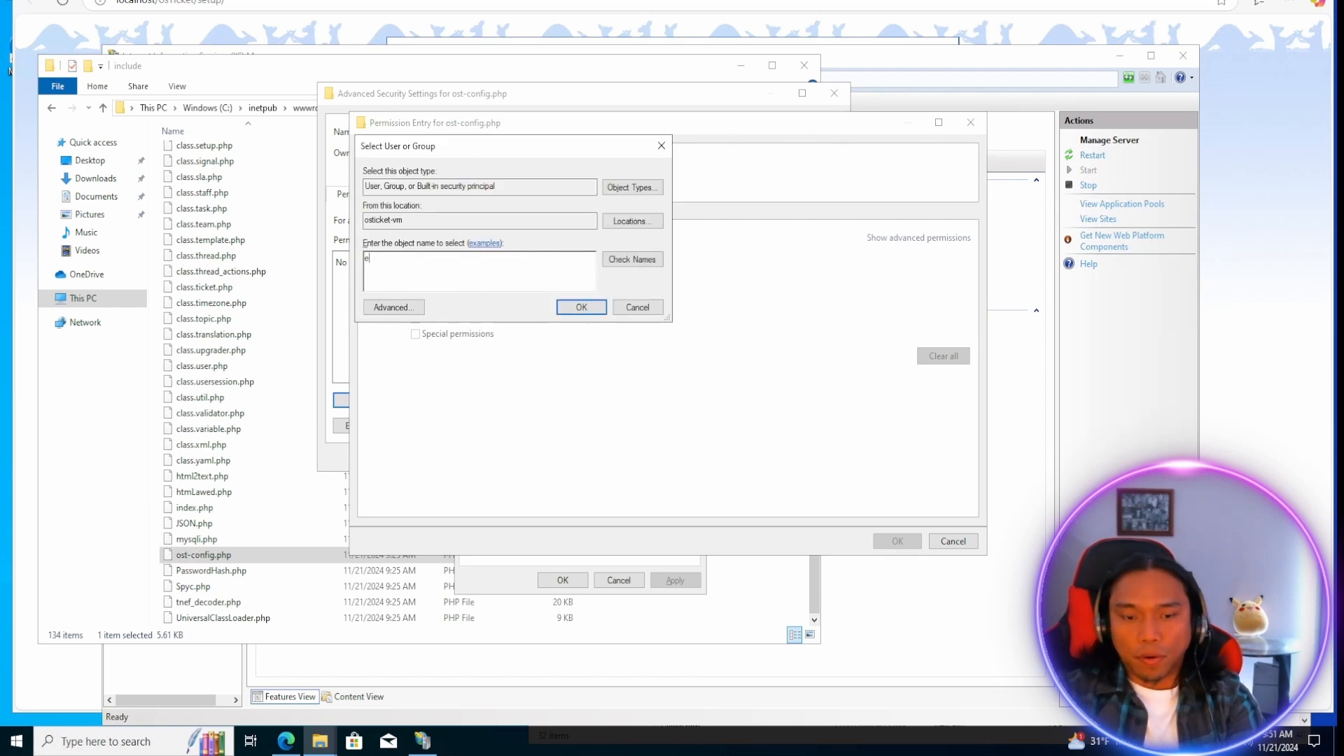
{"action": "type", "text": "veryone"}
{"action": "left_click", "coordinate": [632, 259]}
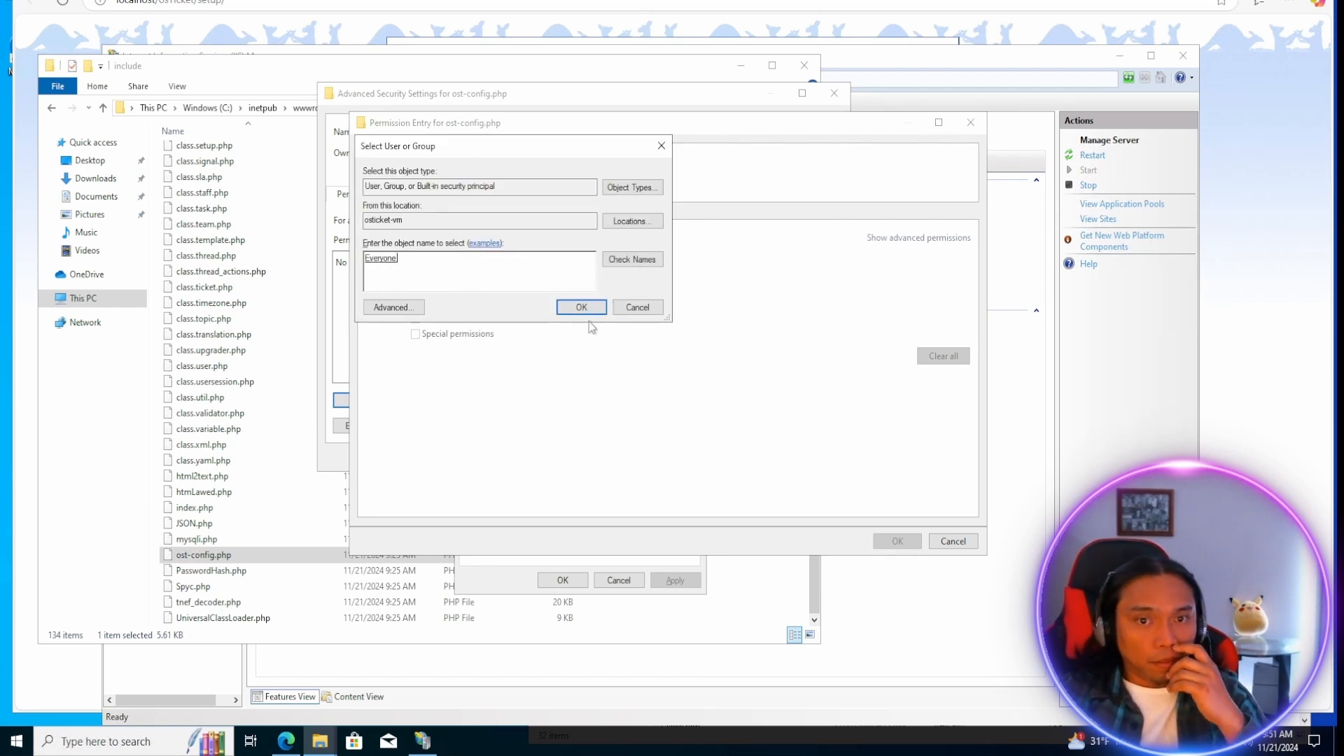
{"action": "left_click", "coordinate": [582, 307]}
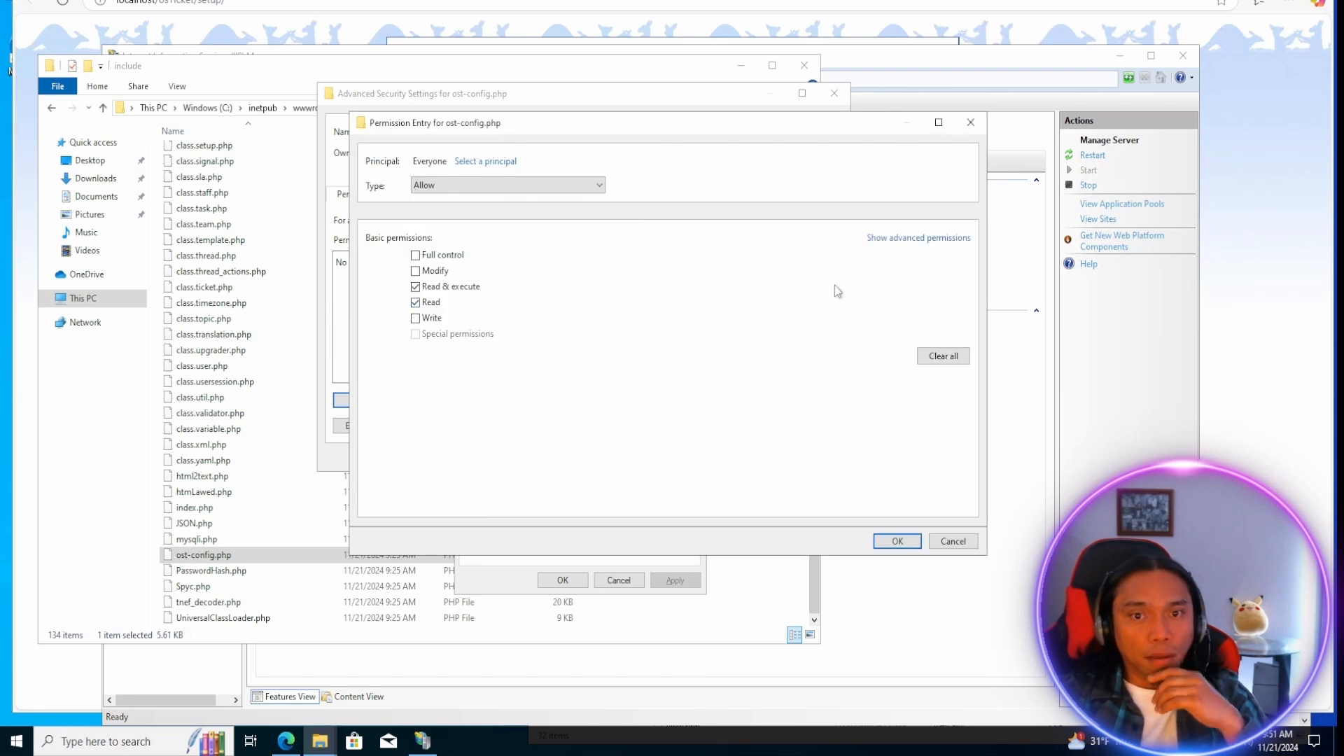
{"action": "left_click", "coordinate": [415, 254]}
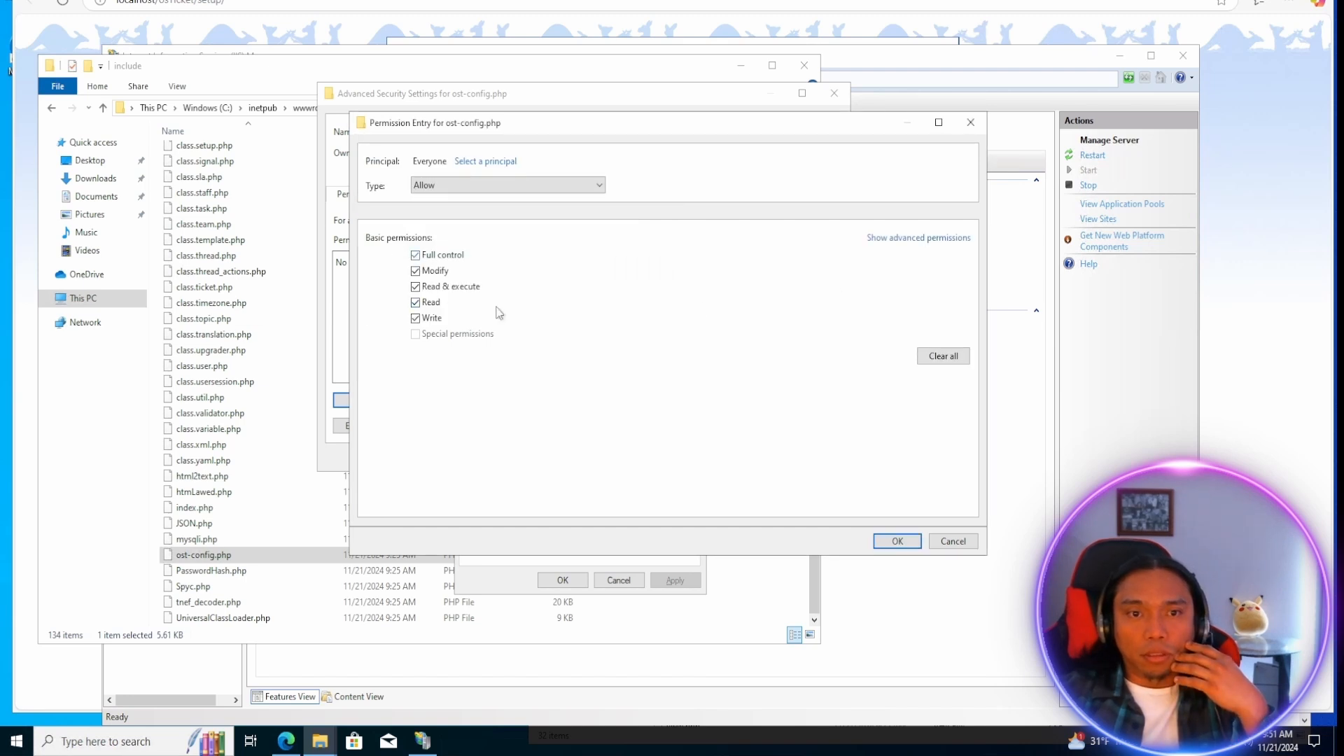
{"action": "left_click", "coordinate": [900, 544]}
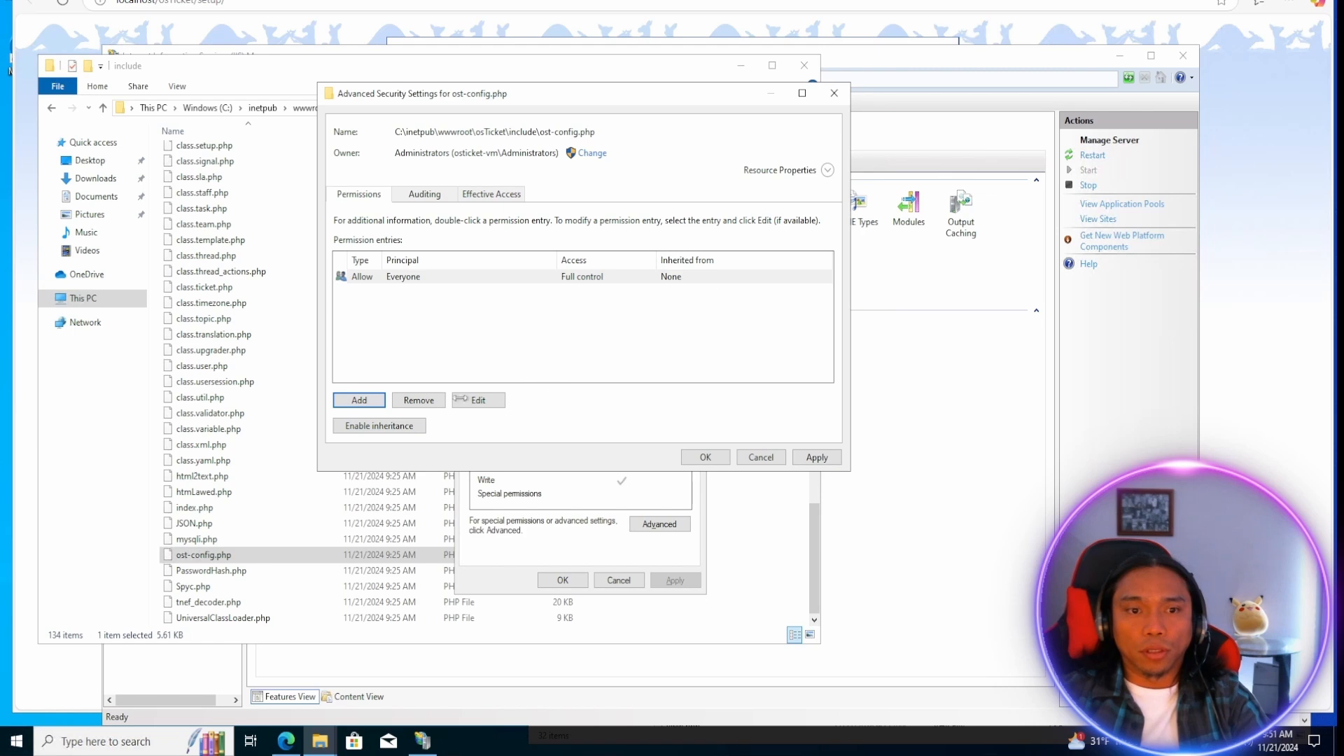
{"action": "left_click", "coordinate": [705, 457]}
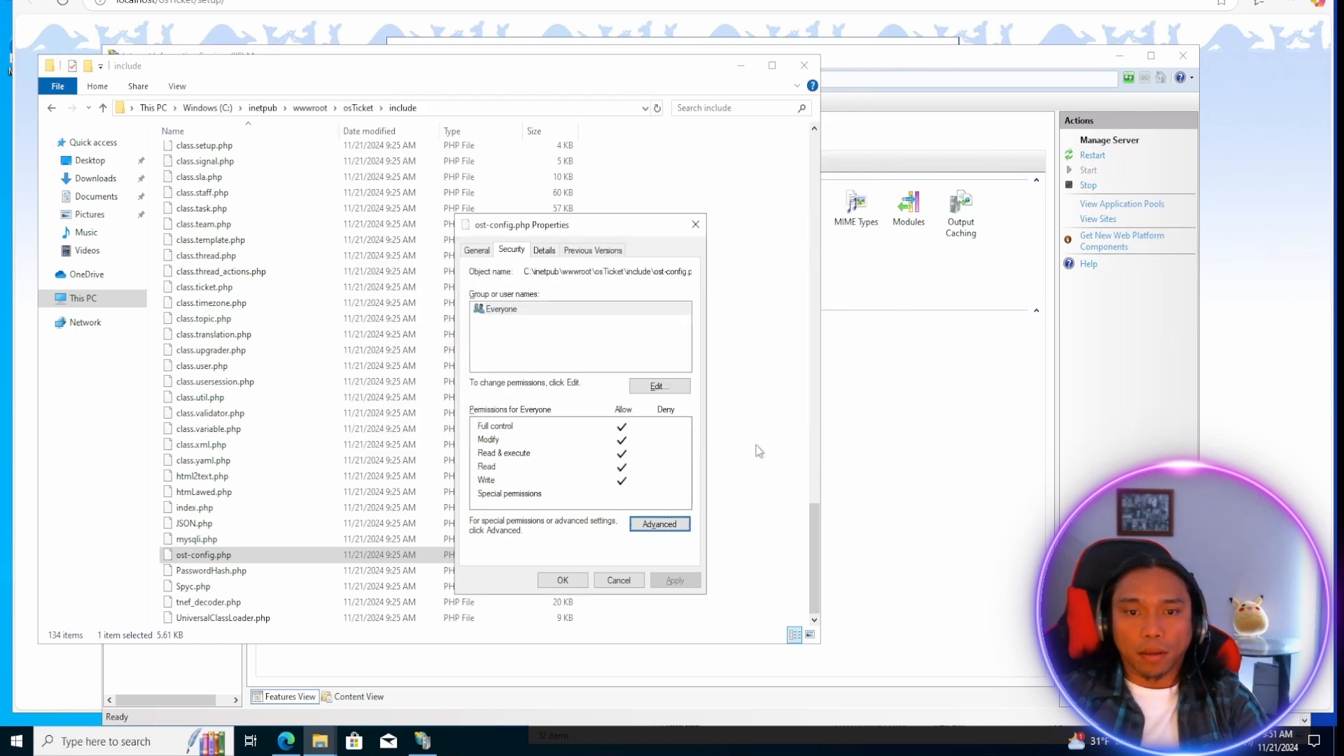
{"action": "left_click", "coordinate": [563, 580]}
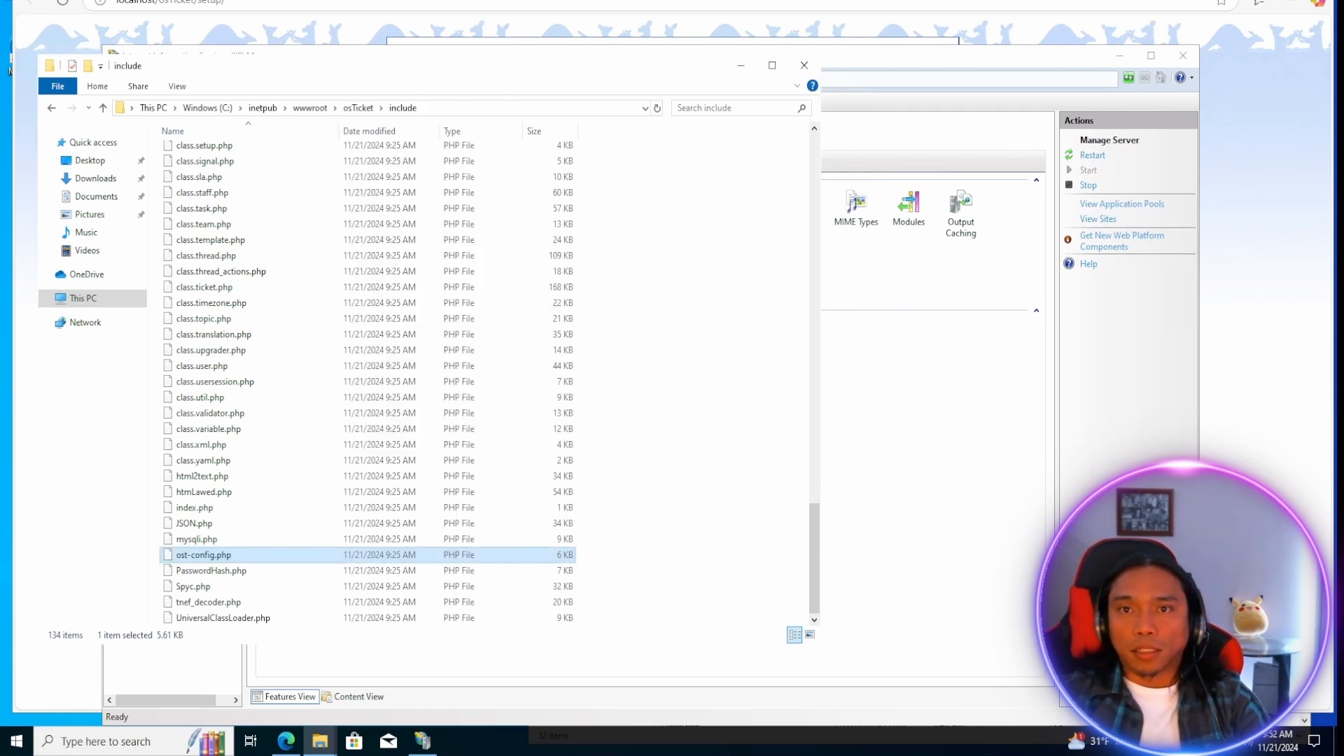
Switch to the browser, reload the osTicket installer's prerequisites page and continue to the basic installation form.
{"action": "key", "text": "alt+Tab"}
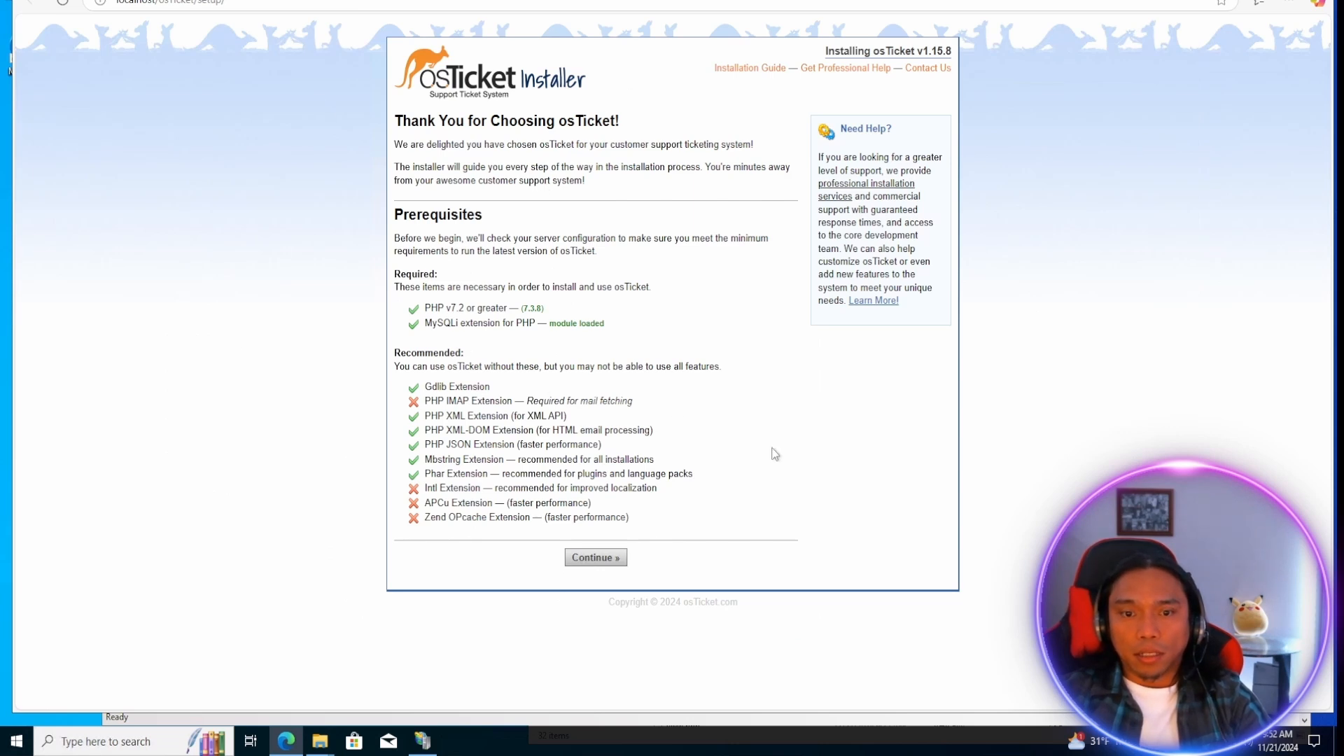
{"action": "left_click", "coordinate": [171, 2]}
{"action": "key", "text": "Return"}
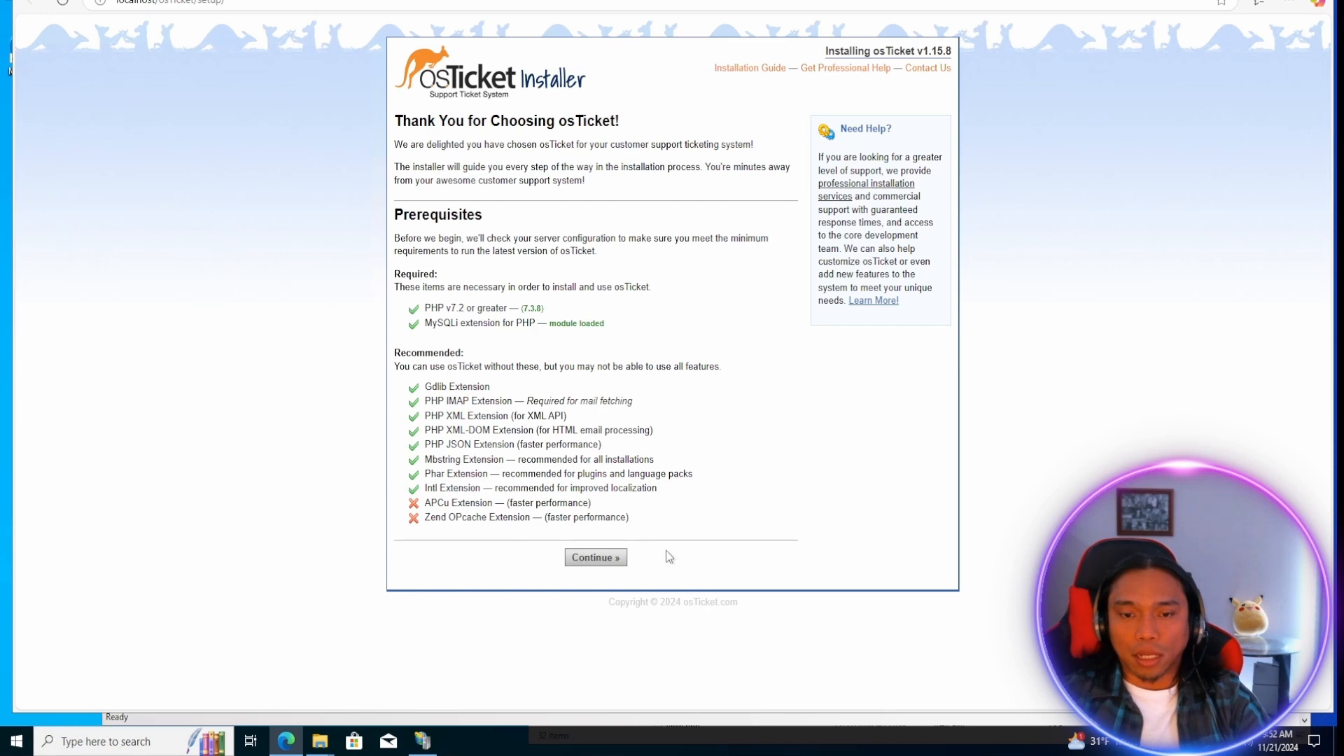
{"action": "left_click", "coordinate": [606, 562]}
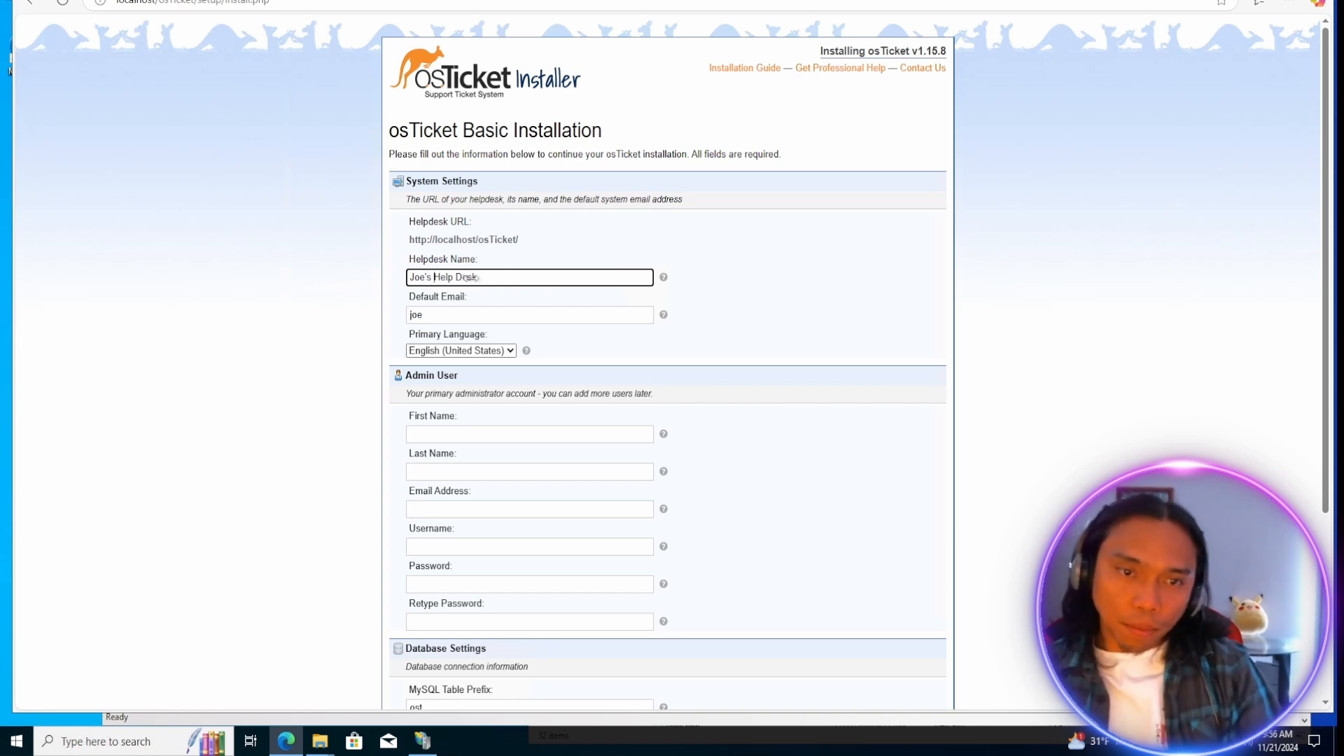
Set the helpdesk name to the owner's first name in possessive form plus "Help Desk", and enter the default email address.
{"action": "key", "text": "ctrl+shift+Left"}
{"action": "type", "text": "Mark's"}
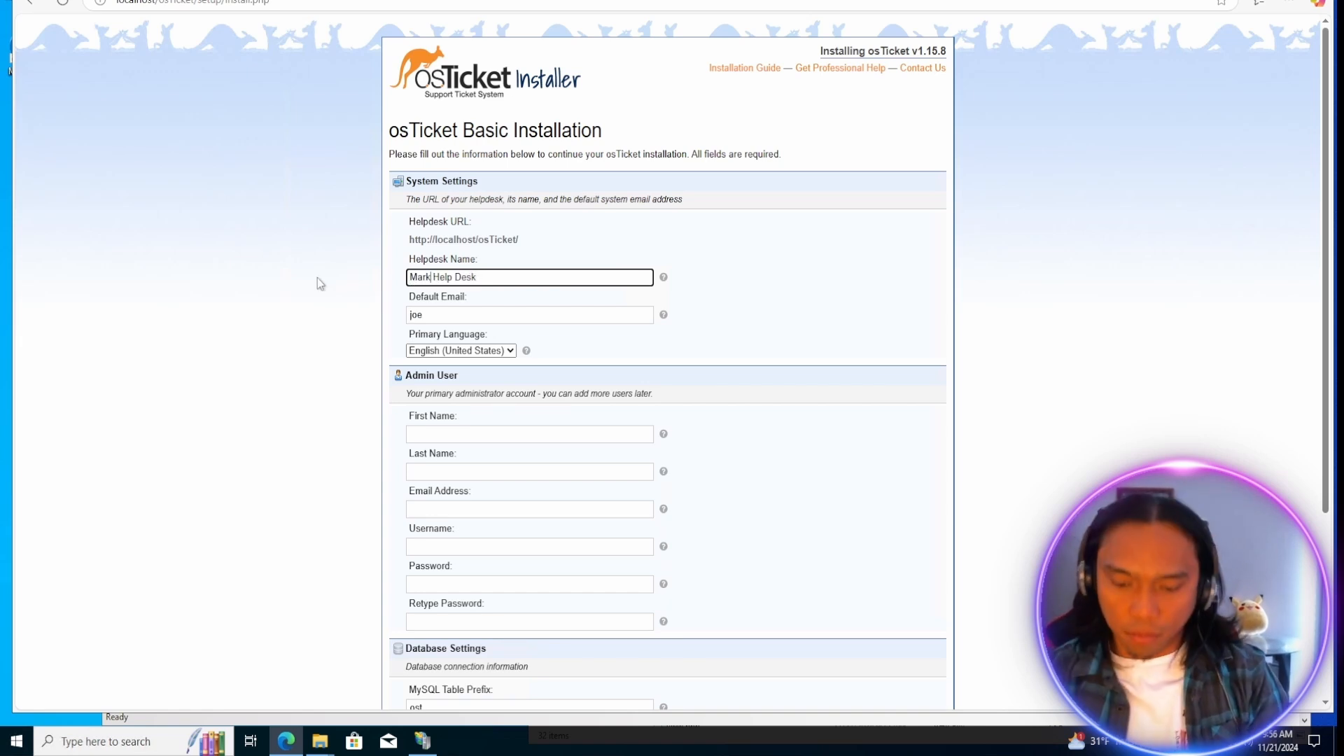
{"action": "left_click", "coordinate": [454, 316]}
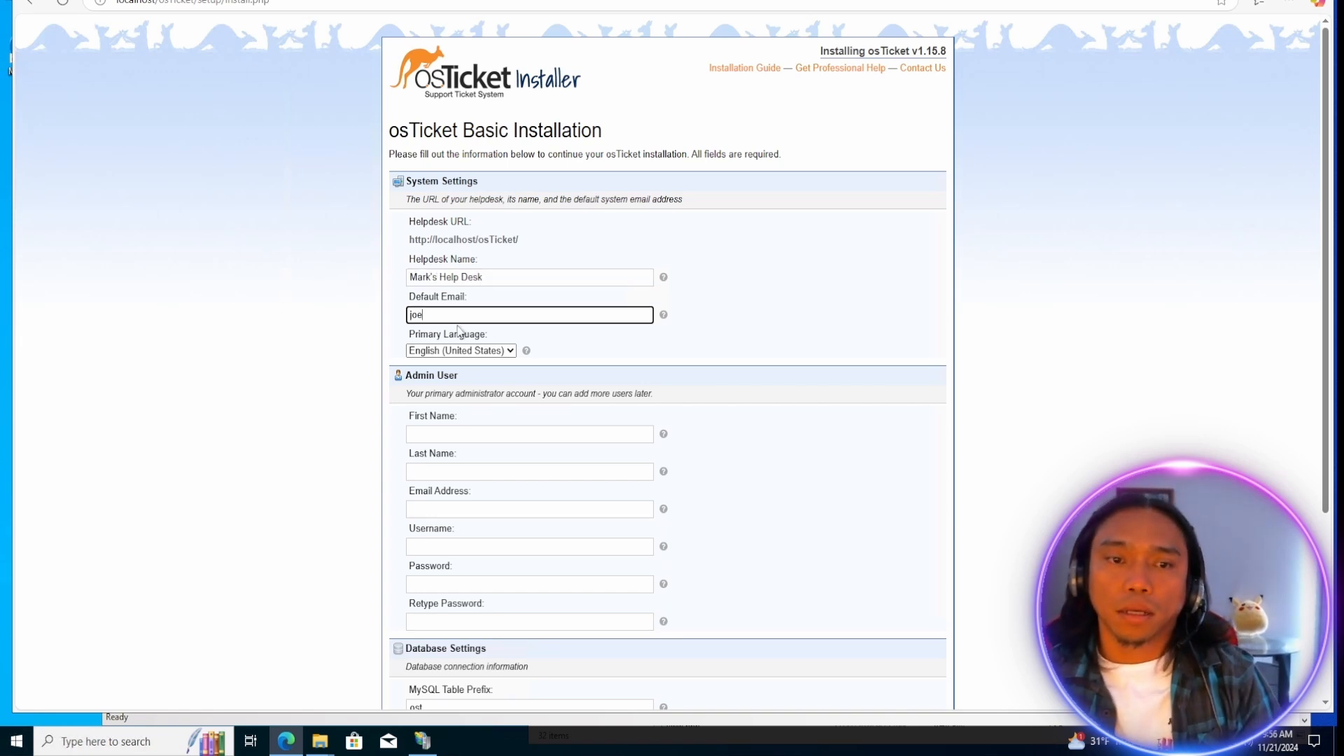
{"action": "key", "text": "ctrl+shift+Left"}
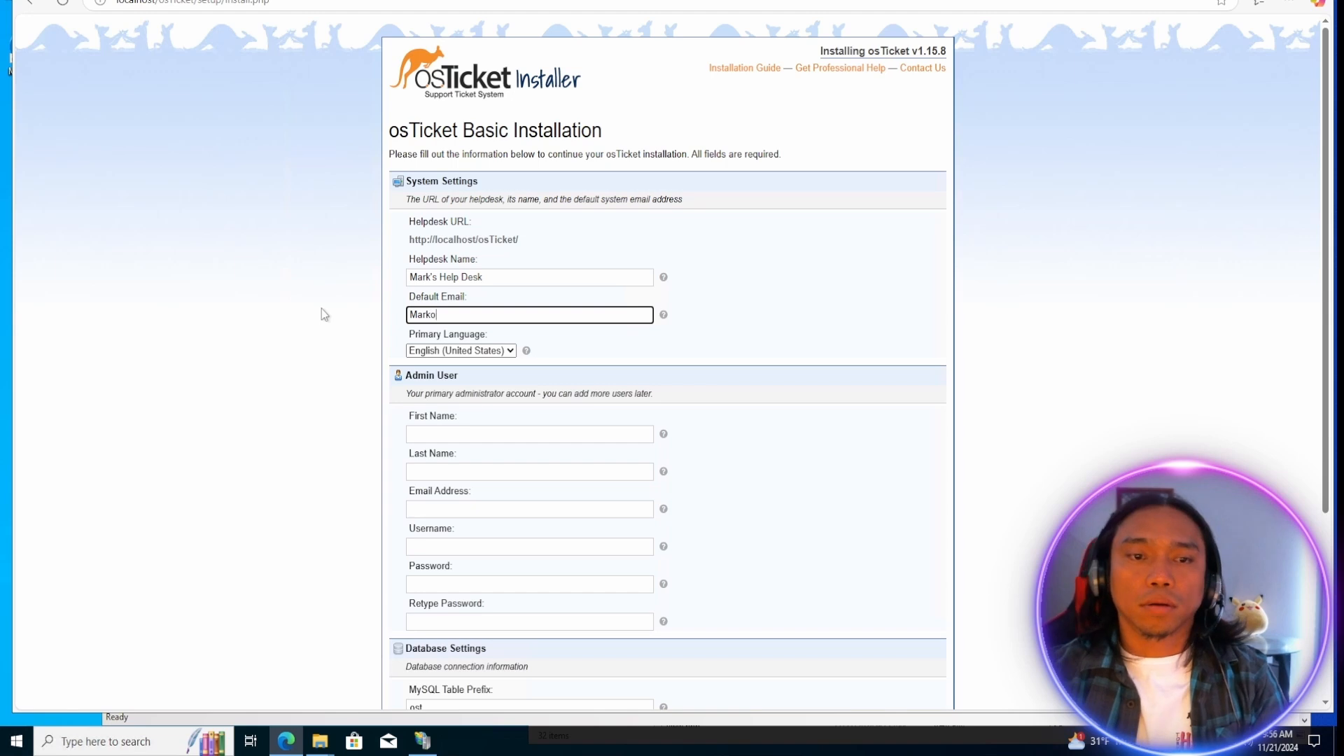
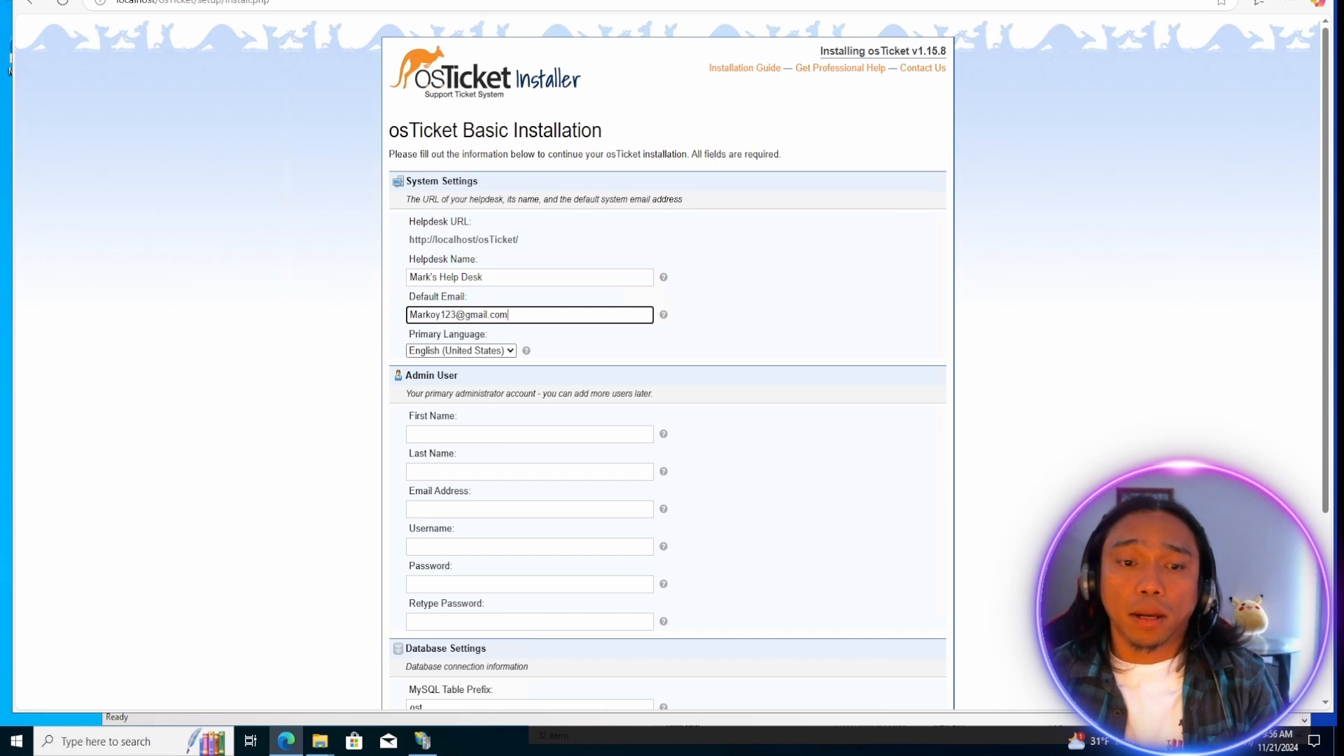
Fill in the admin user's first name as admin, last name as user, the email address, and the username adminuser.
{"action": "left_click", "coordinate": [530, 434]}
{"action": "mouse_move", "coordinate": [664, 434]}
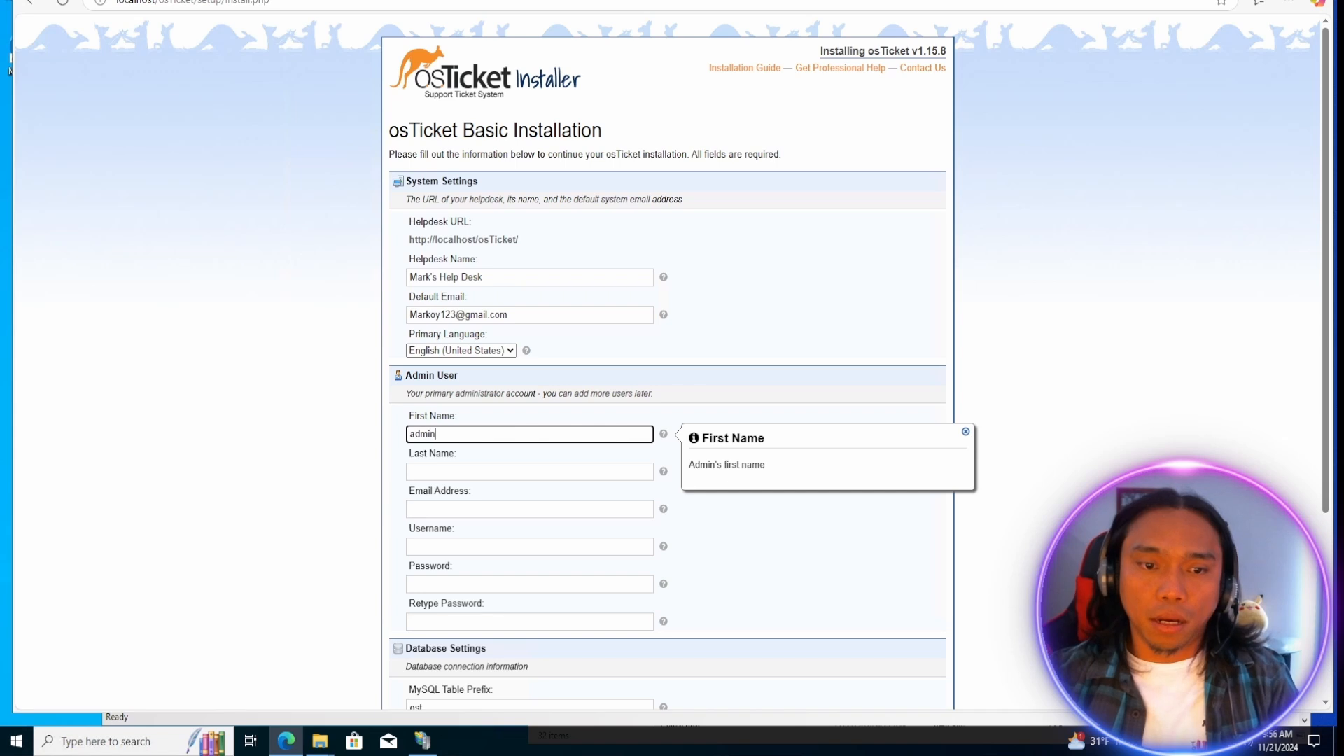
{"action": "key", "text": "Tab"}
{"action": "key", "text": "Tab"}
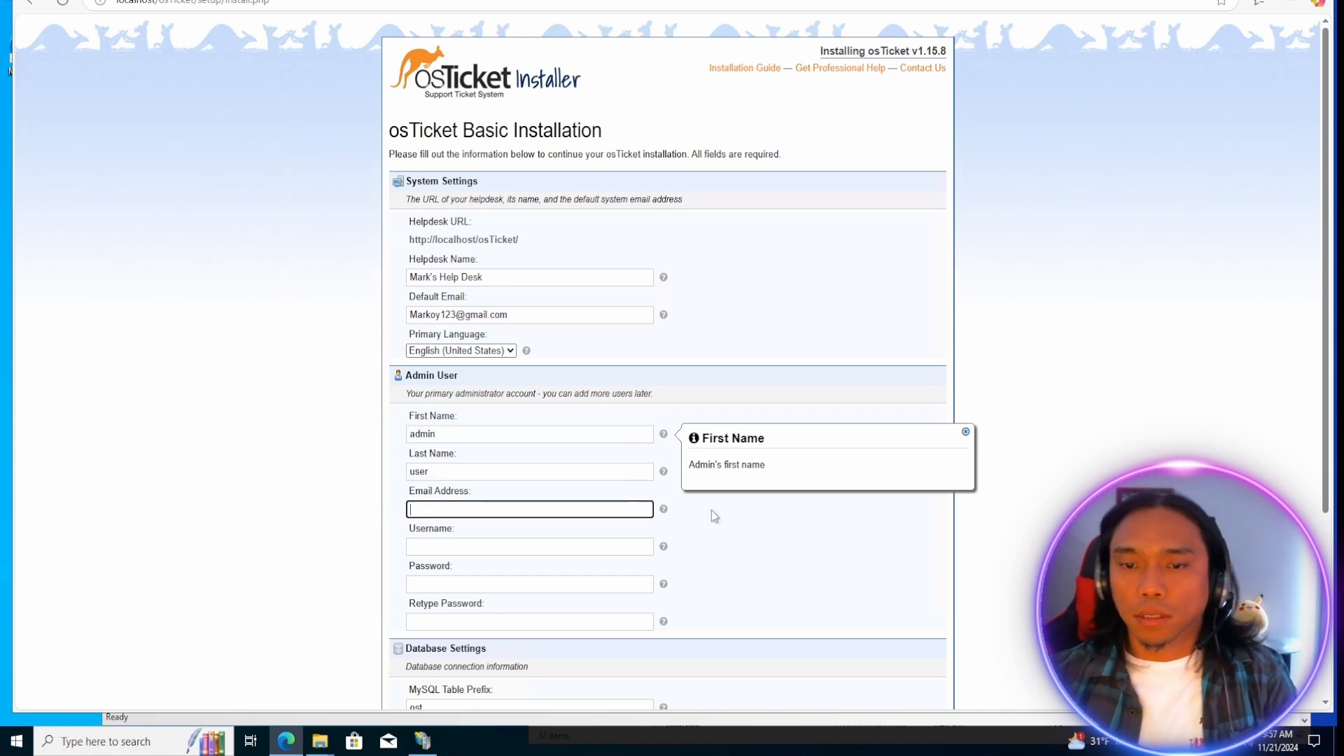
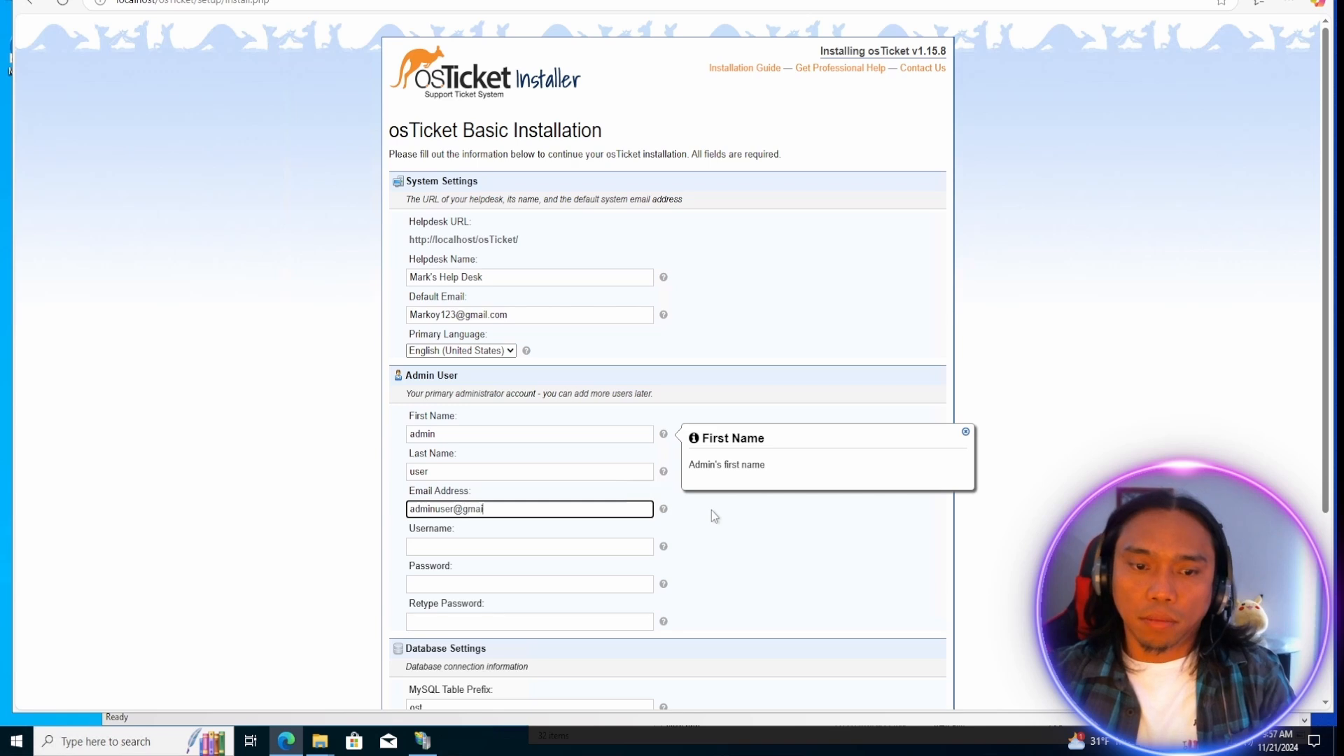
{"action": "key", "text": "Tab"}
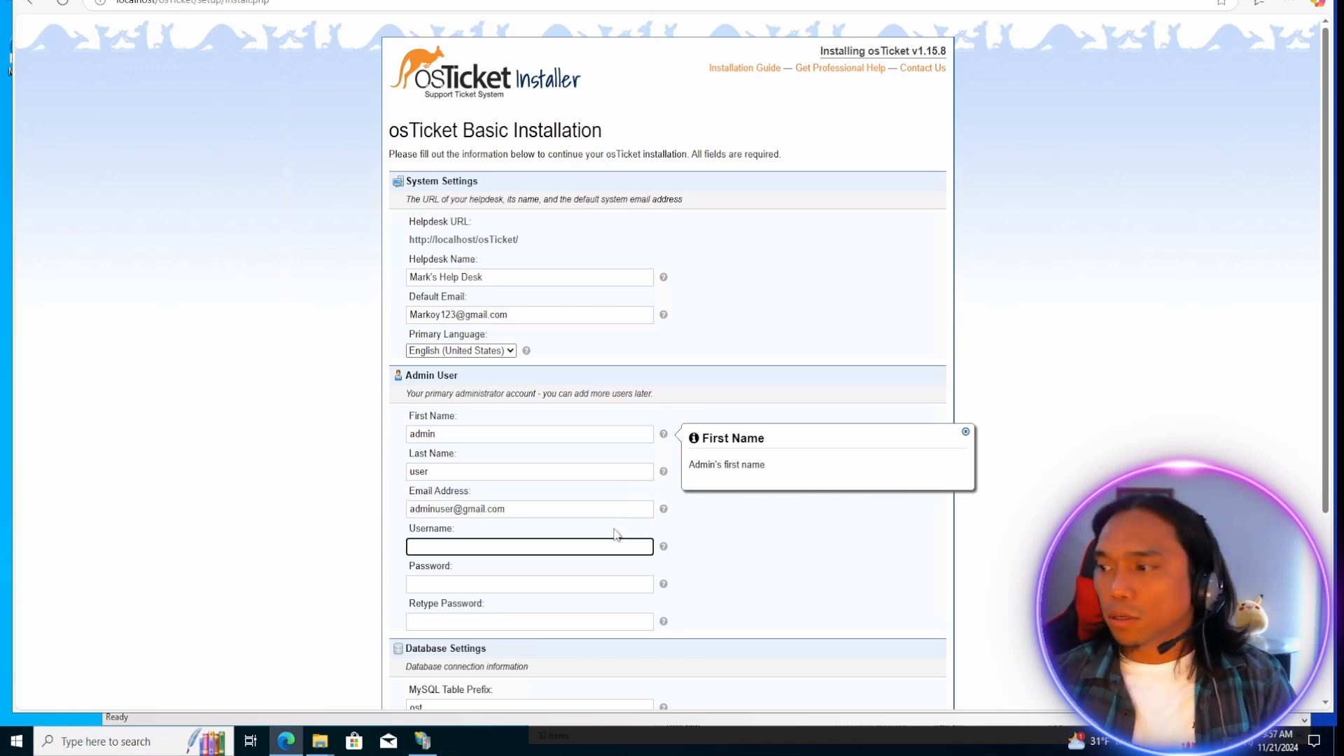
{"action": "type", "text": "adm"}
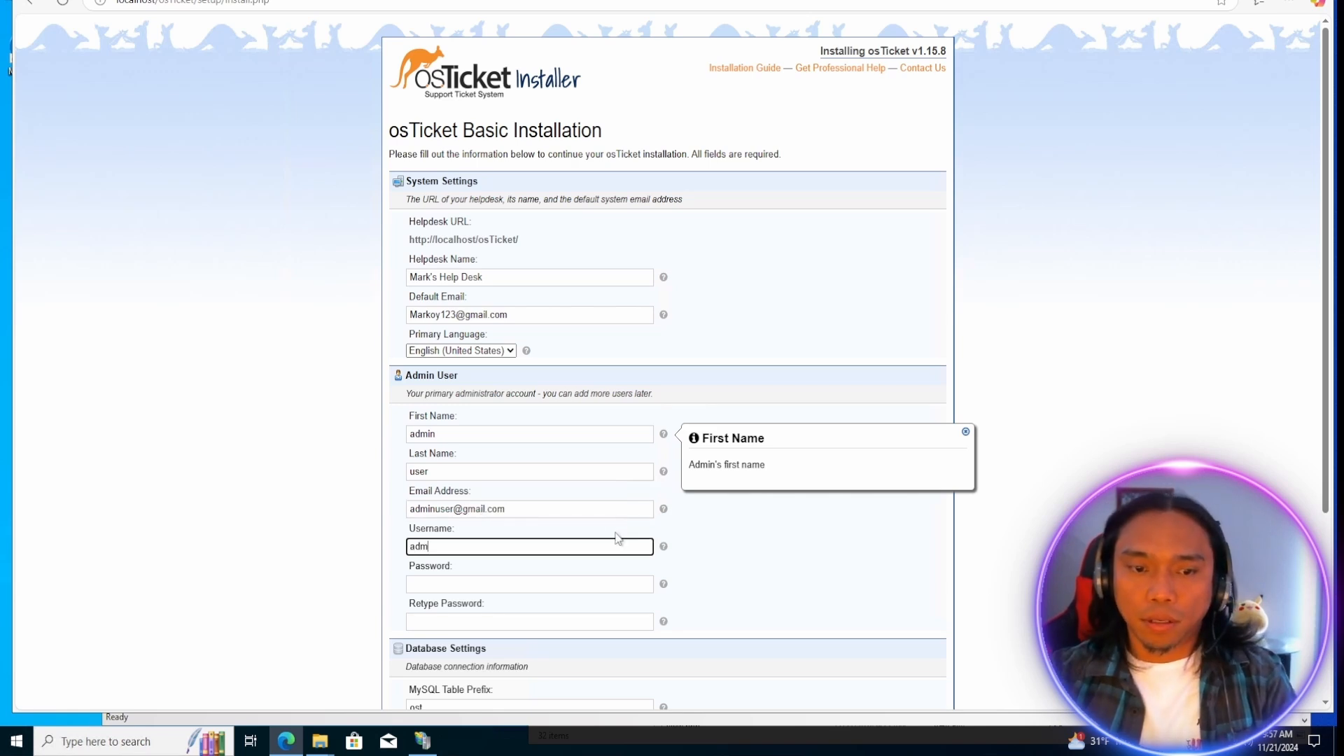
{"action": "type", "text": "inuser"}
Paste the admin account password into both the password and retype password fields of the installation form.
{"action": "left_click", "coordinate": [480, 582]}
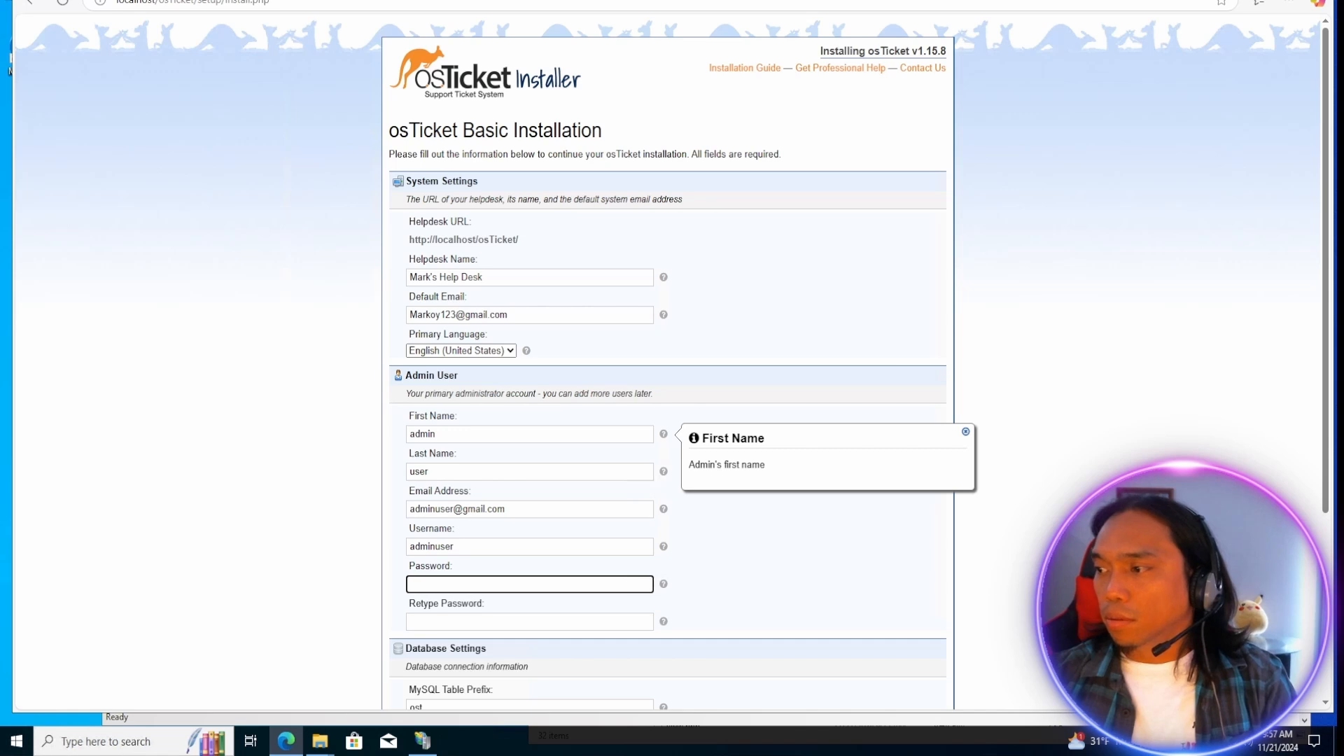
{"action": "key", "text": "ctrl+v"}
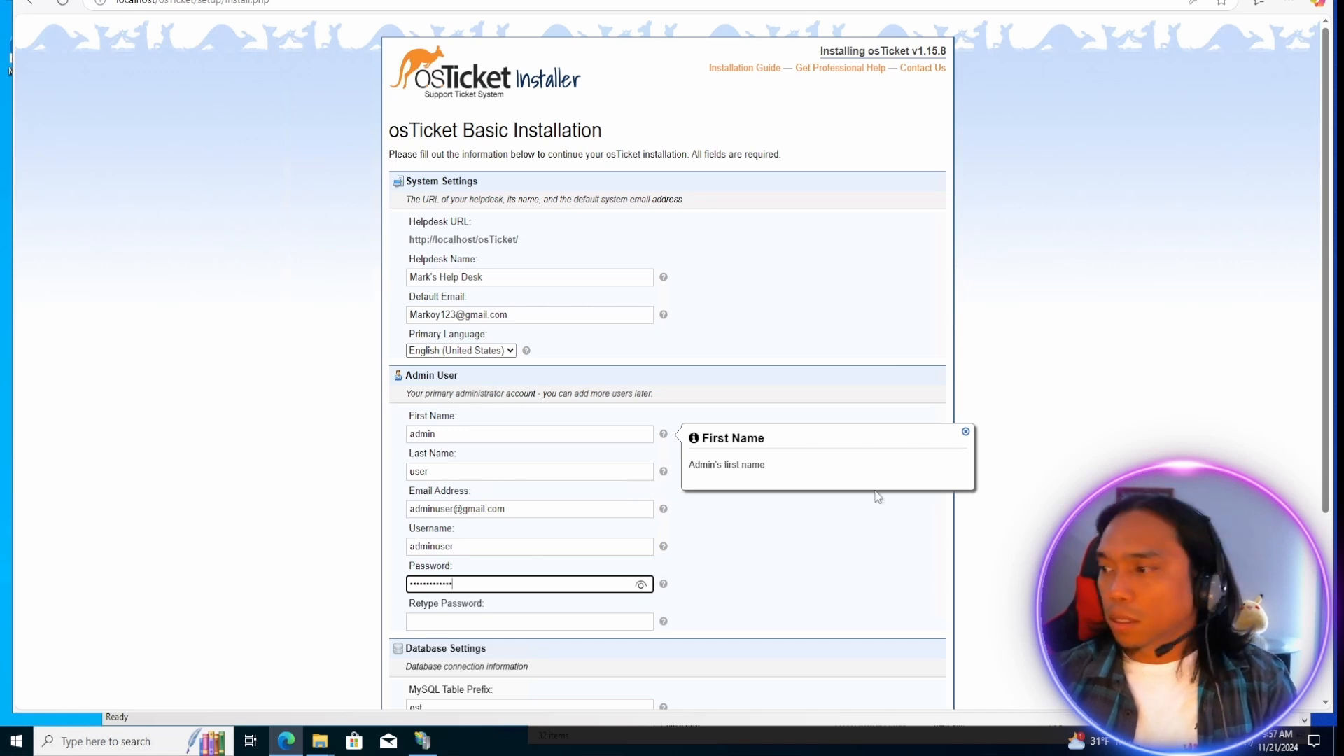
{"action": "left_click", "coordinate": [441, 625]}
{"action": "key", "text": "ctrl+v"}
{"action": "scroll", "coordinate": [441, 624], "scroll_direction": "down", "scroll_amount": 3}
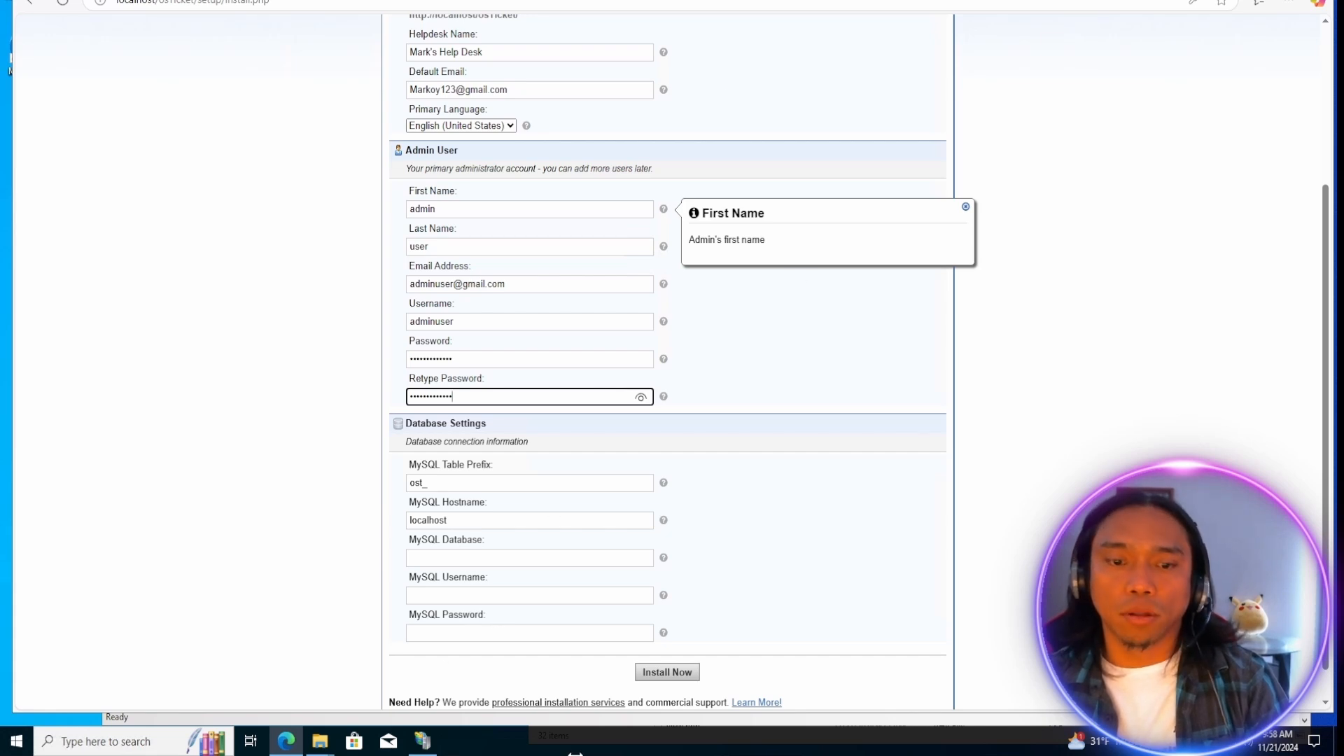
Switch to the File Explorer window showing osTicket-Installation-Files and launch HeidiSQL_12.3.0.6589_Setup.
{"action": "left_click", "coordinate": [320, 741]}
{"action": "left_click", "coordinate": [377, 44]}
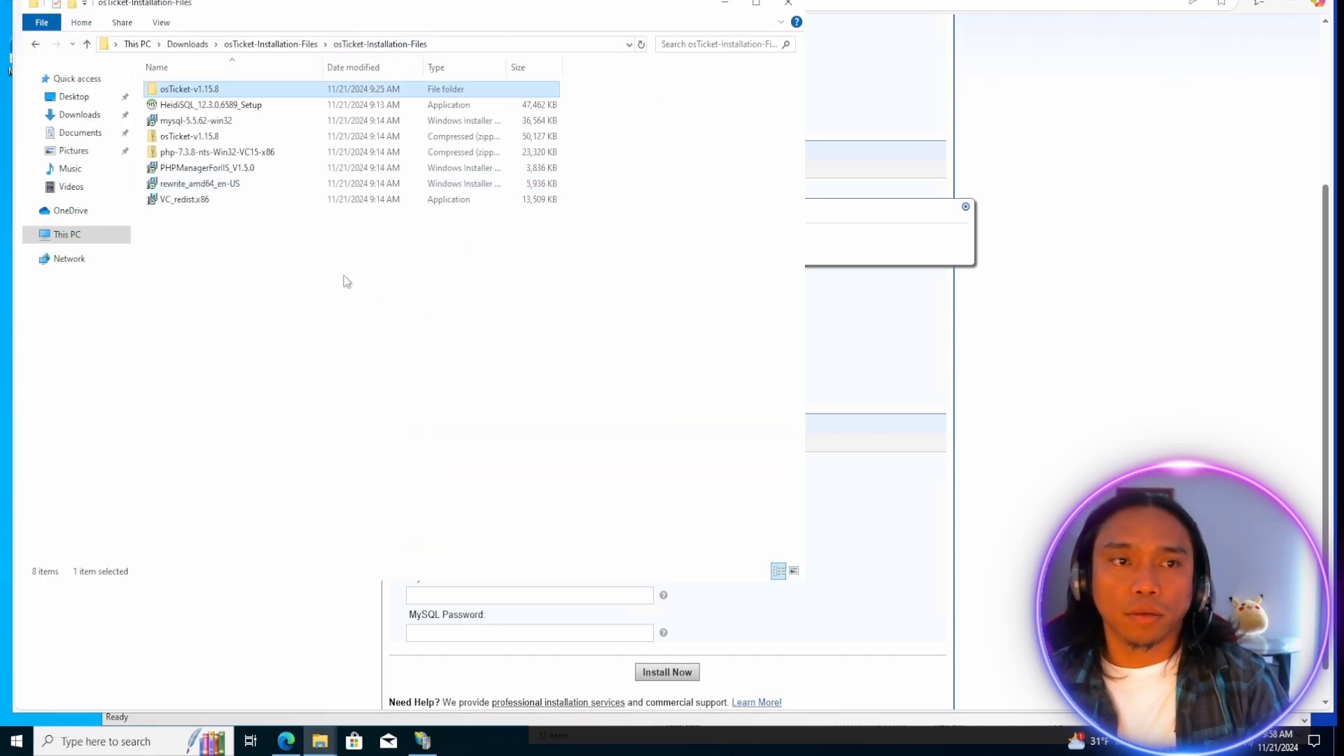
{"action": "left_click", "coordinate": [187, 106]}
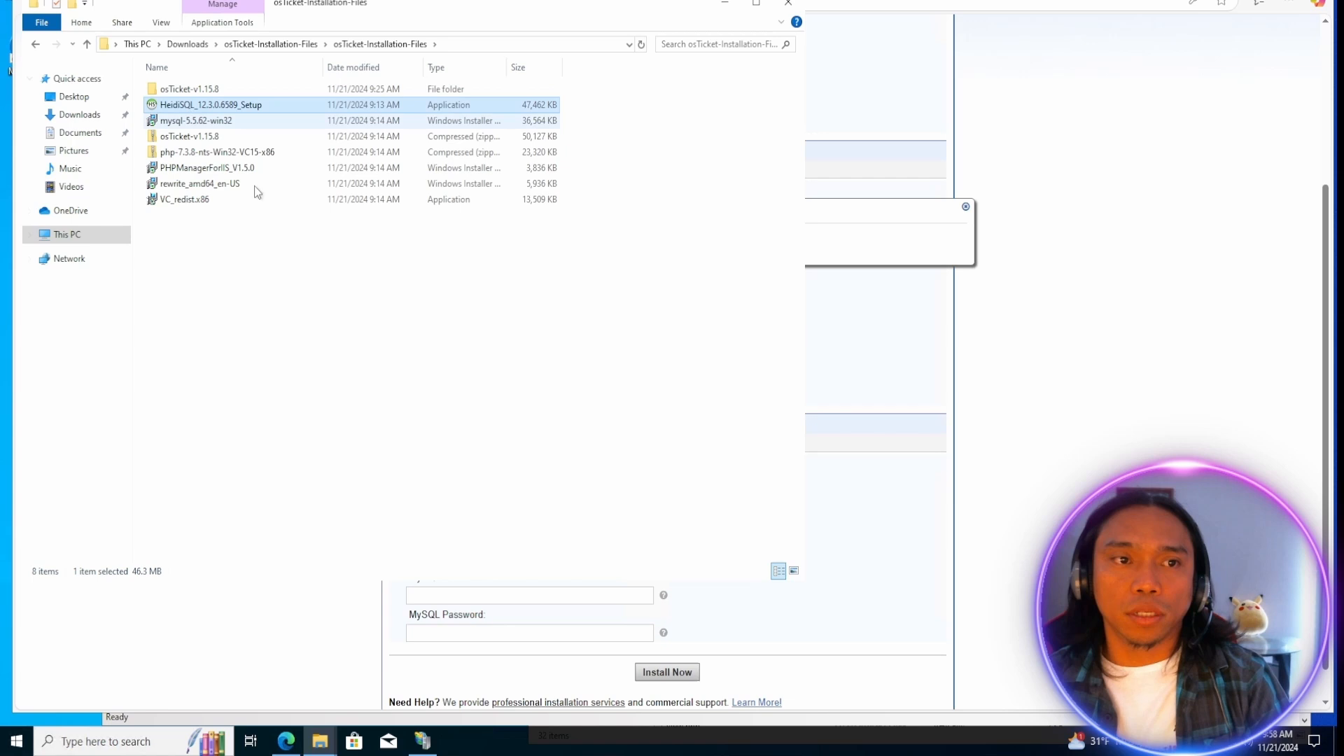
{"action": "double_click", "coordinate": [201, 107]}
Accept the HeidiSQL license agreement and install the program with the default setup options.
{"action": "left_click", "coordinate": [524, 446]}
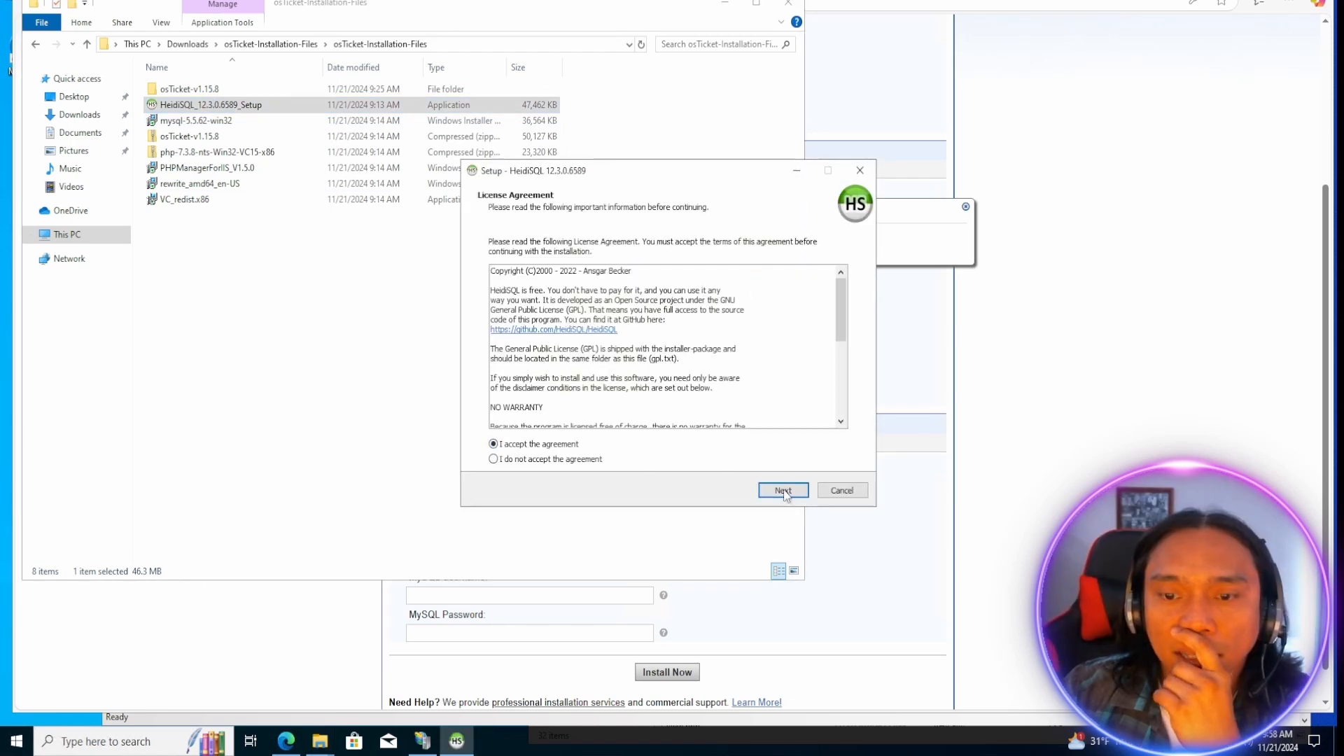
{"action": "left_click", "coordinate": [784, 490]}
{"action": "left_click", "coordinate": [782, 490]}
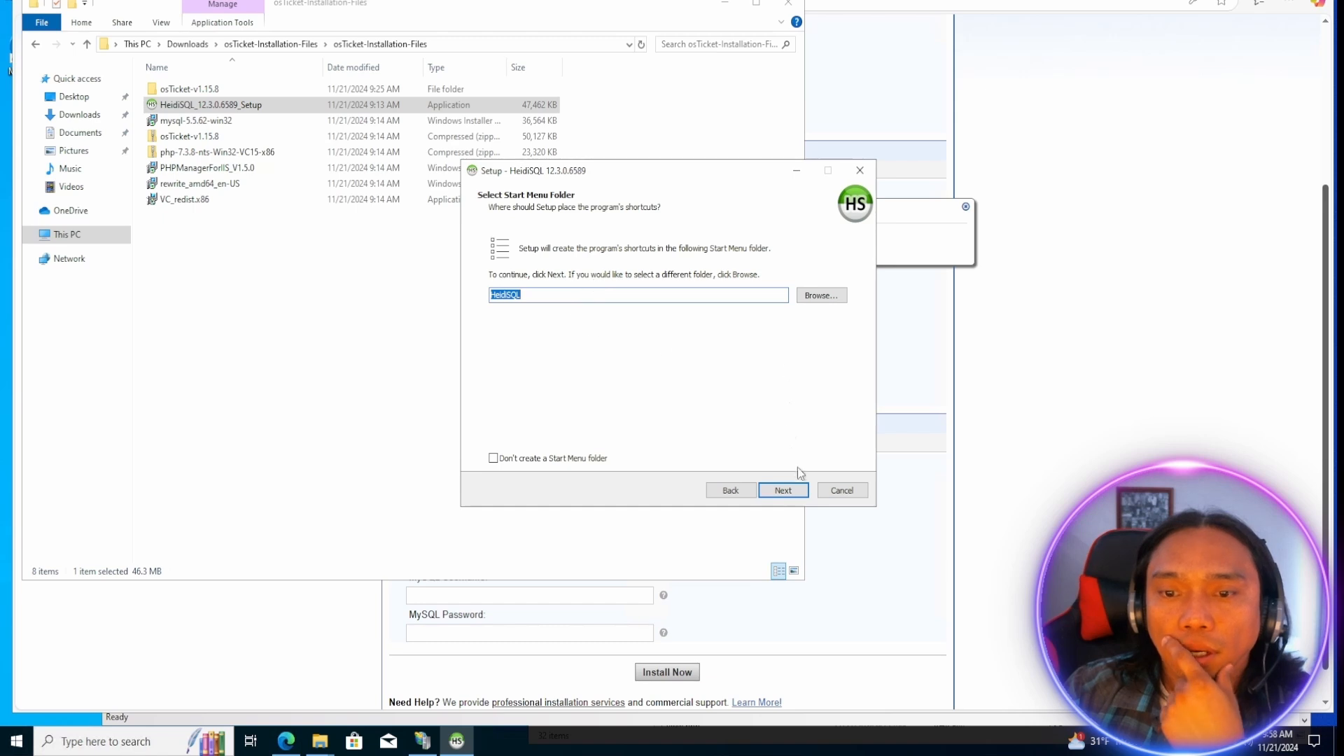
{"action": "left_click", "coordinate": [783, 490]}
{"action": "left_click", "coordinate": [783, 490]}
{"action": "left_click", "coordinate": [783, 490]}
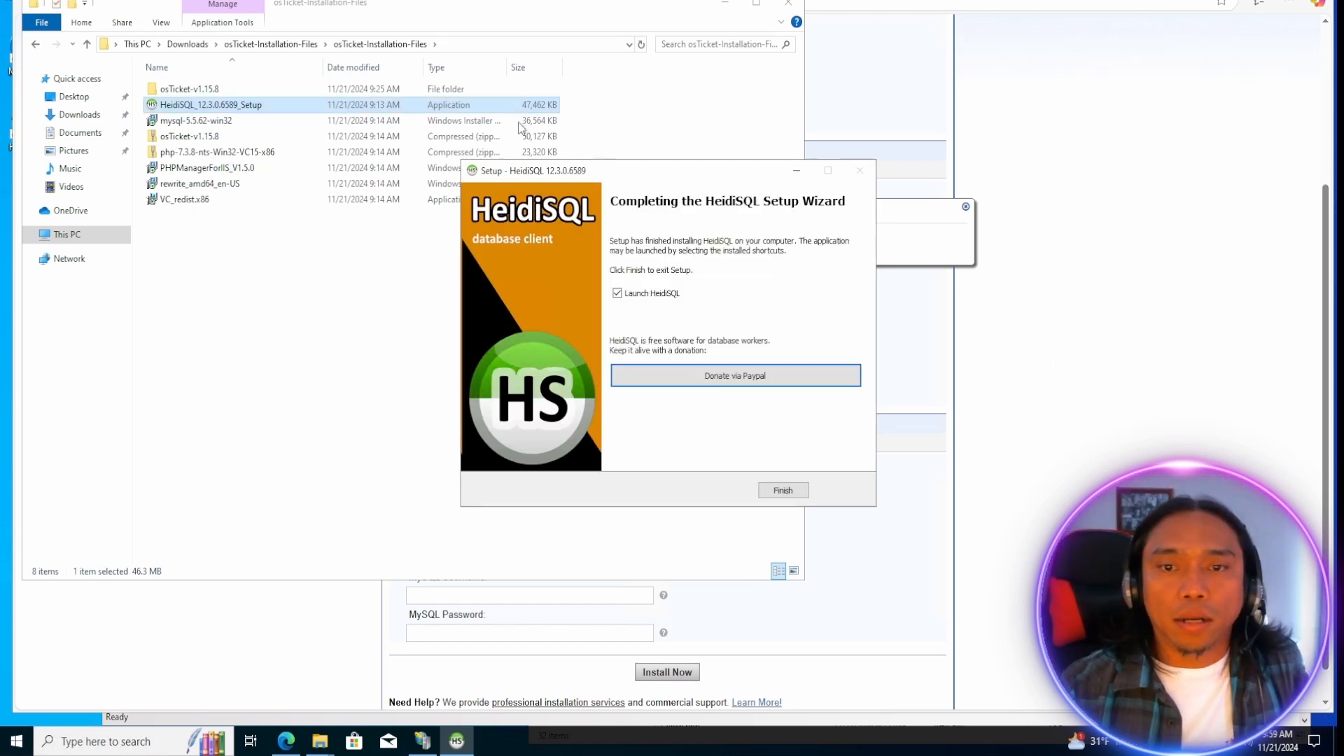
Finish the HeidiSQL setup with the launch option enabled and skip the offered program update.
{"action": "left_click_drag", "start_coordinate": [658, 178], "coordinate": [593, 164]}
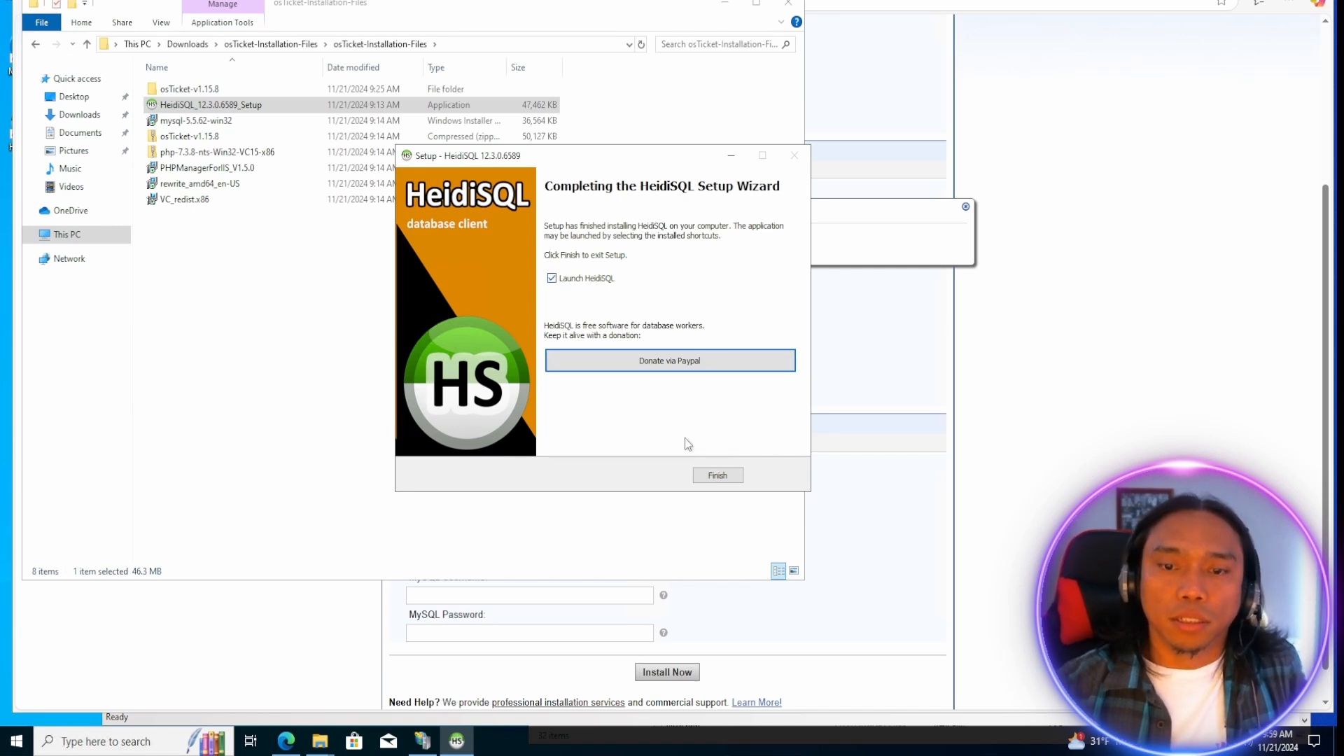
{"action": "left_click", "coordinate": [717, 476]}
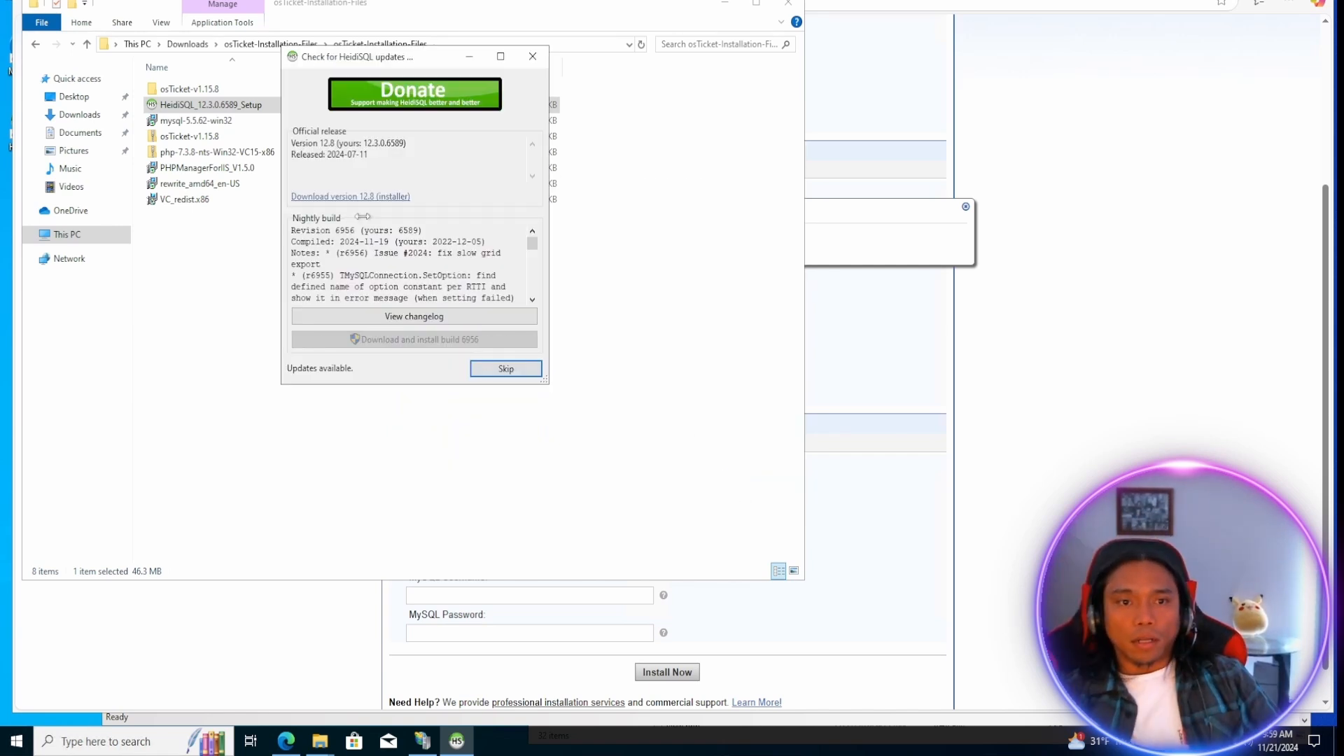
{"action": "left_click", "coordinate": [501, 369]}
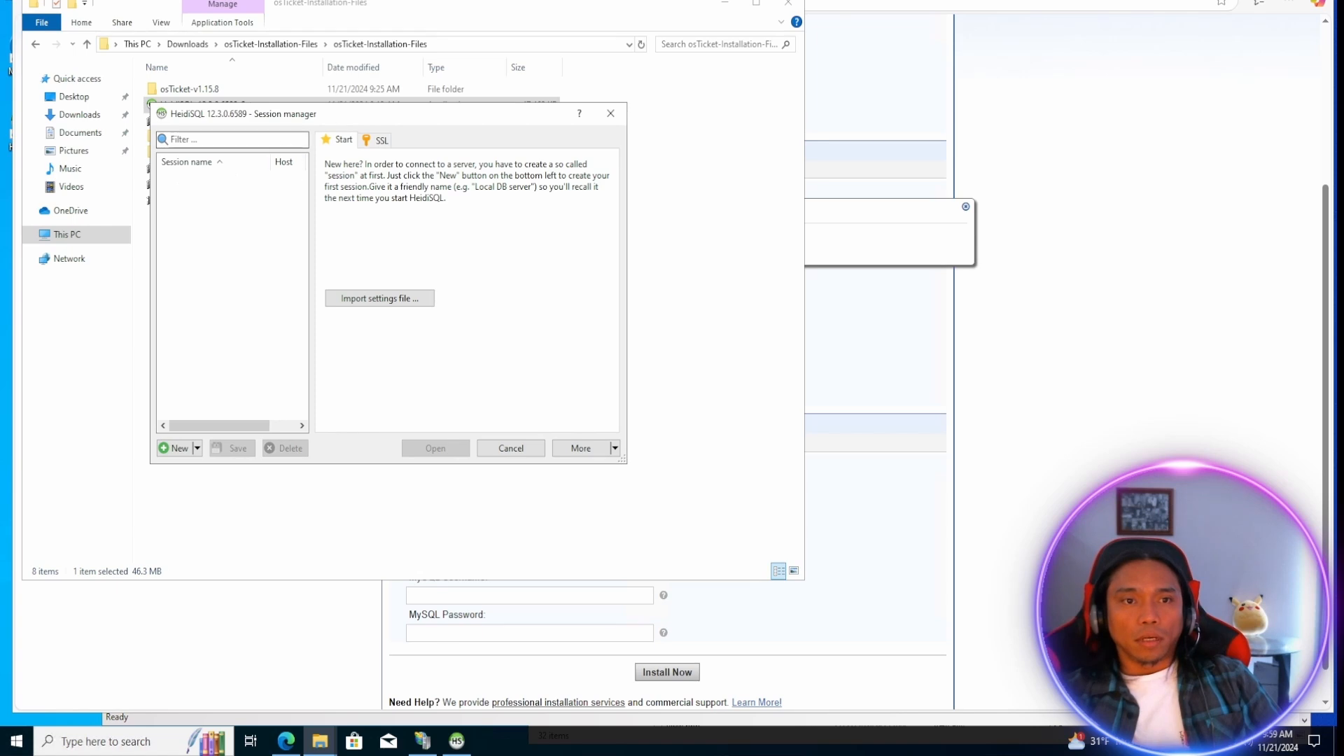
Create a new session with the default MySQL connection settings, enter the database account password, and open the connection.
{"action": "left_click_drag", "start_coordinate": [354, 119], "coordinate": [417, 143]}
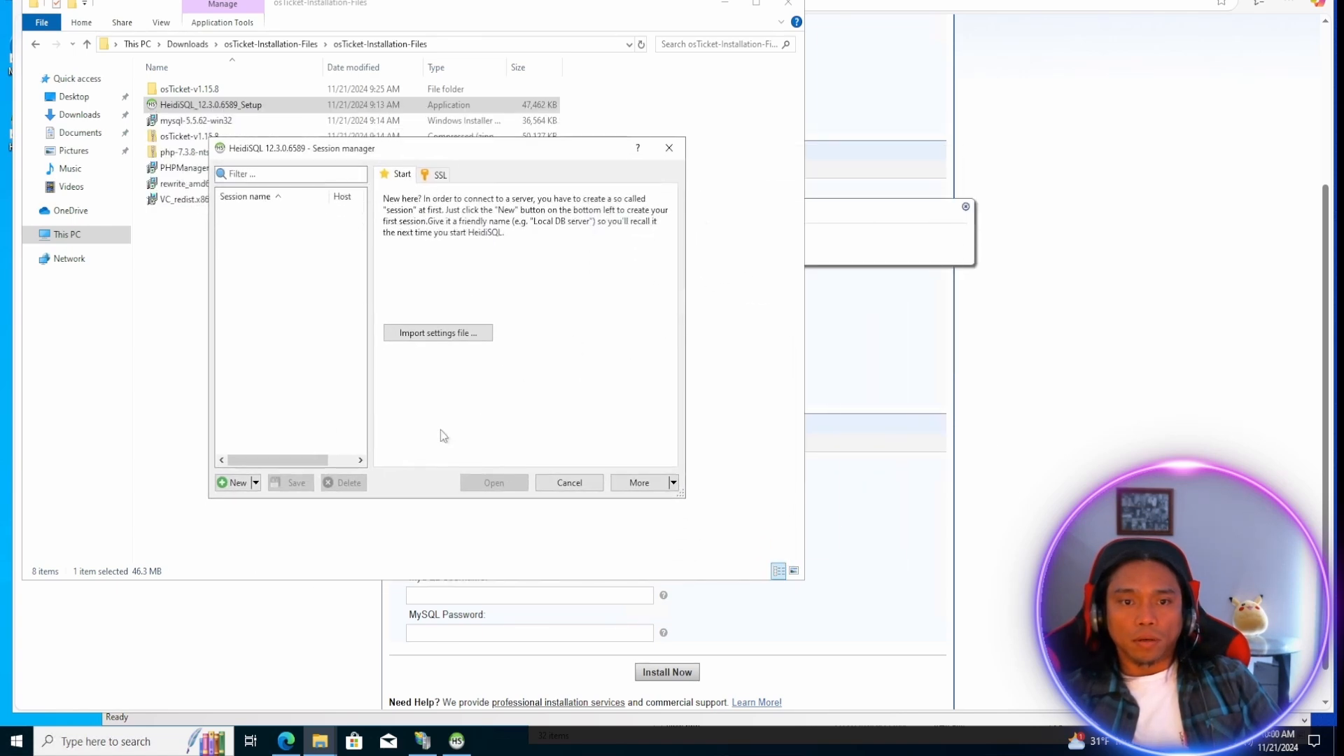
{"action": "left_click", "coordinate": [236, 483]}
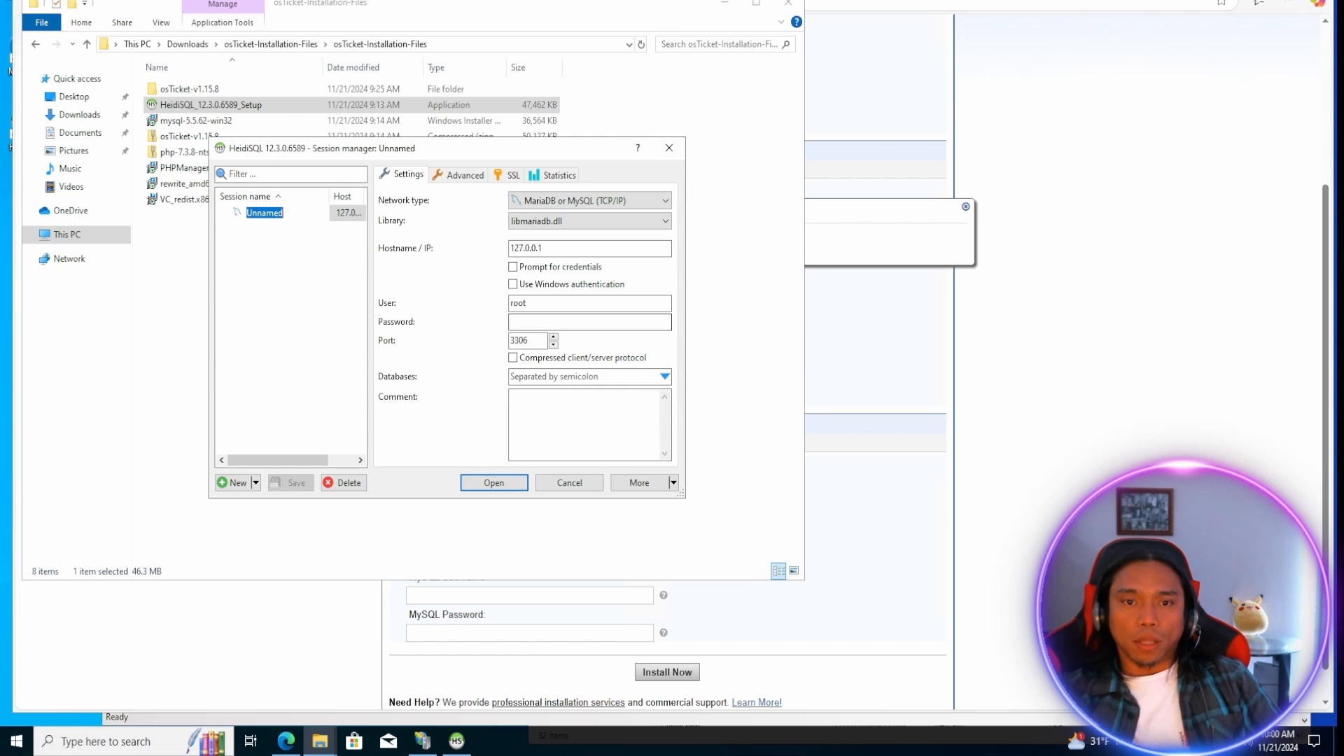
{"action": "left_click", "coordinate": [594, 324]}
{"action": "left_click", "coordinate": [525, 323]}
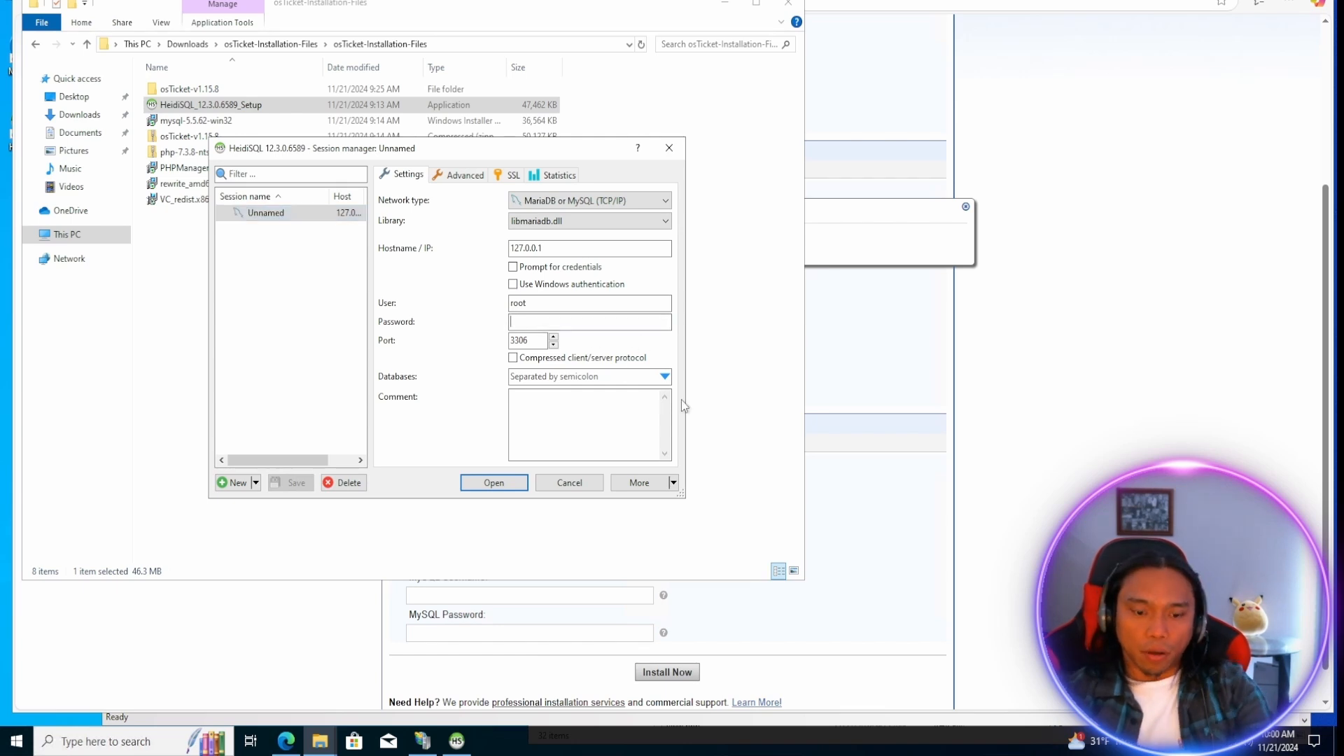
{"action": "type", "text": "root"}
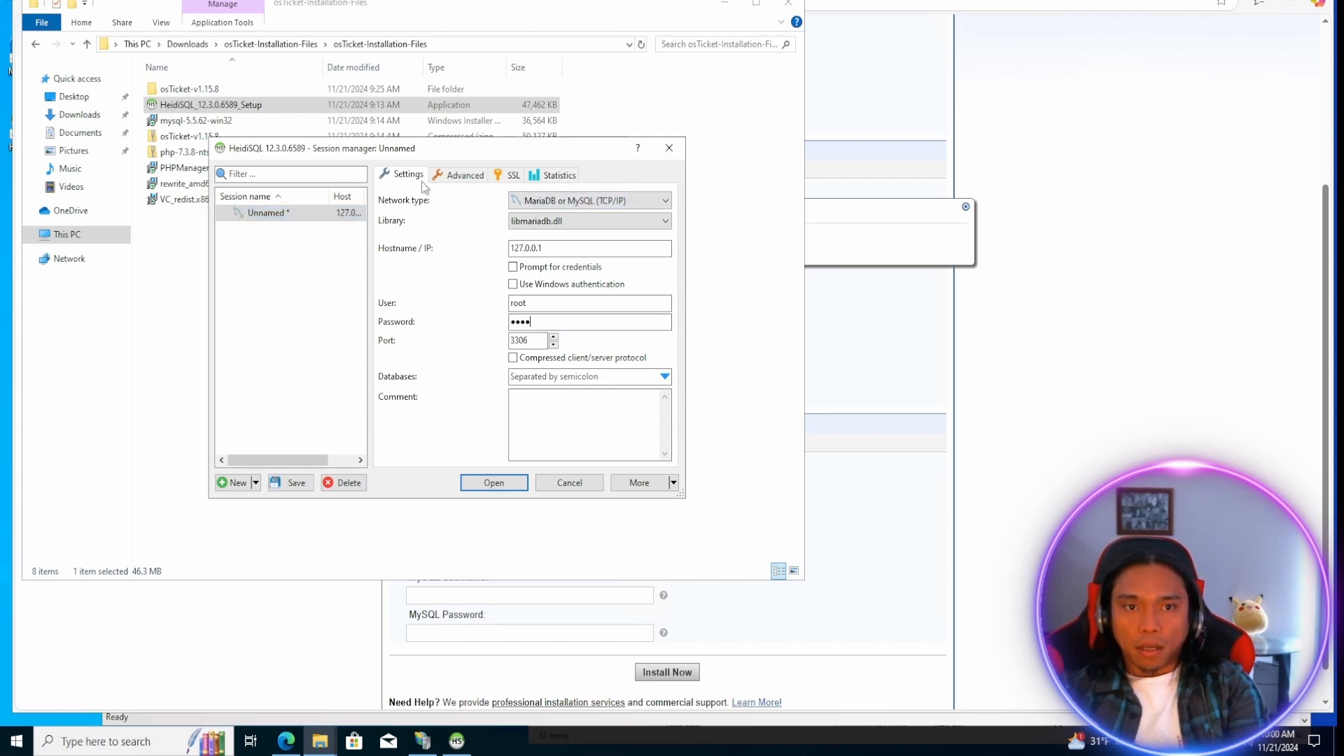
{"action": "left_click", "coordinate": [494, 482]}
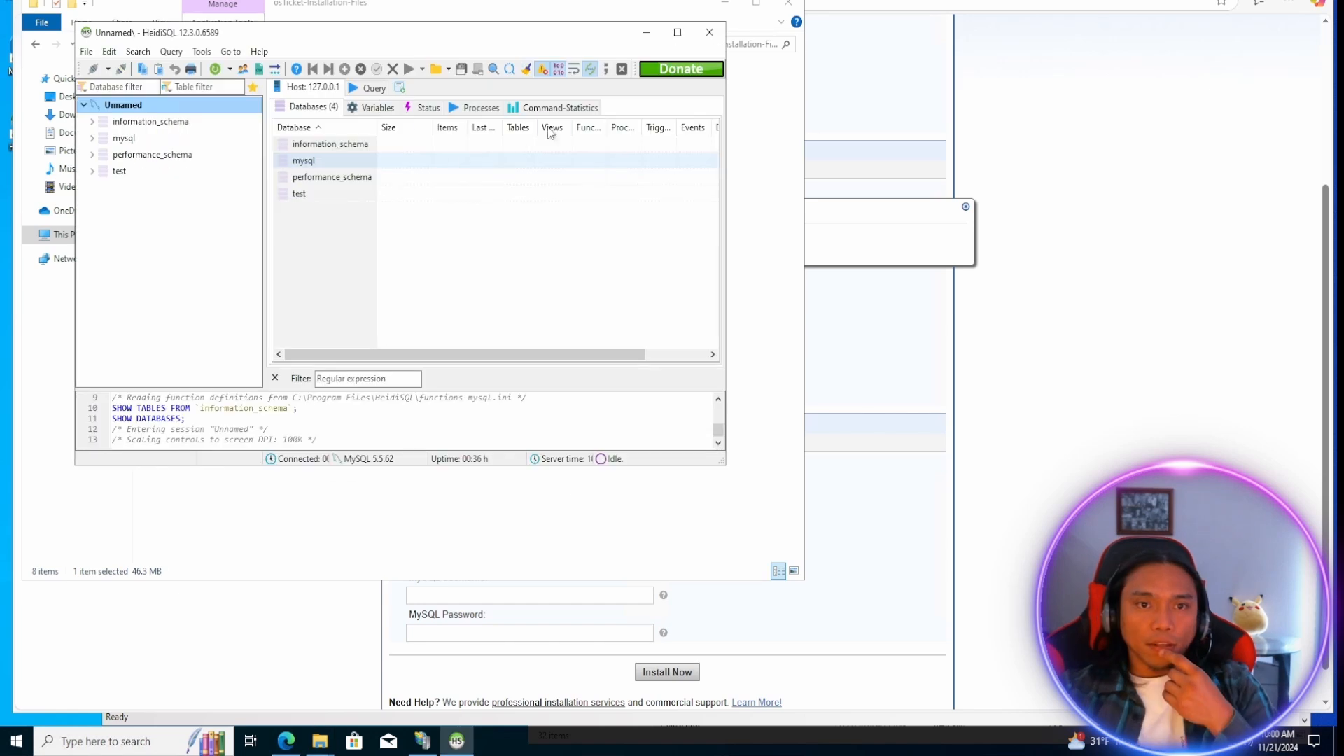
Create a database named osTicket with the default collation in the Unnamed session, and select it.
{"action": "left_click_drag", "start_coordinate": [399, 35], "coordinate": [467, 65]}
{"action": "left_click", "coordinate": [466, 5]}
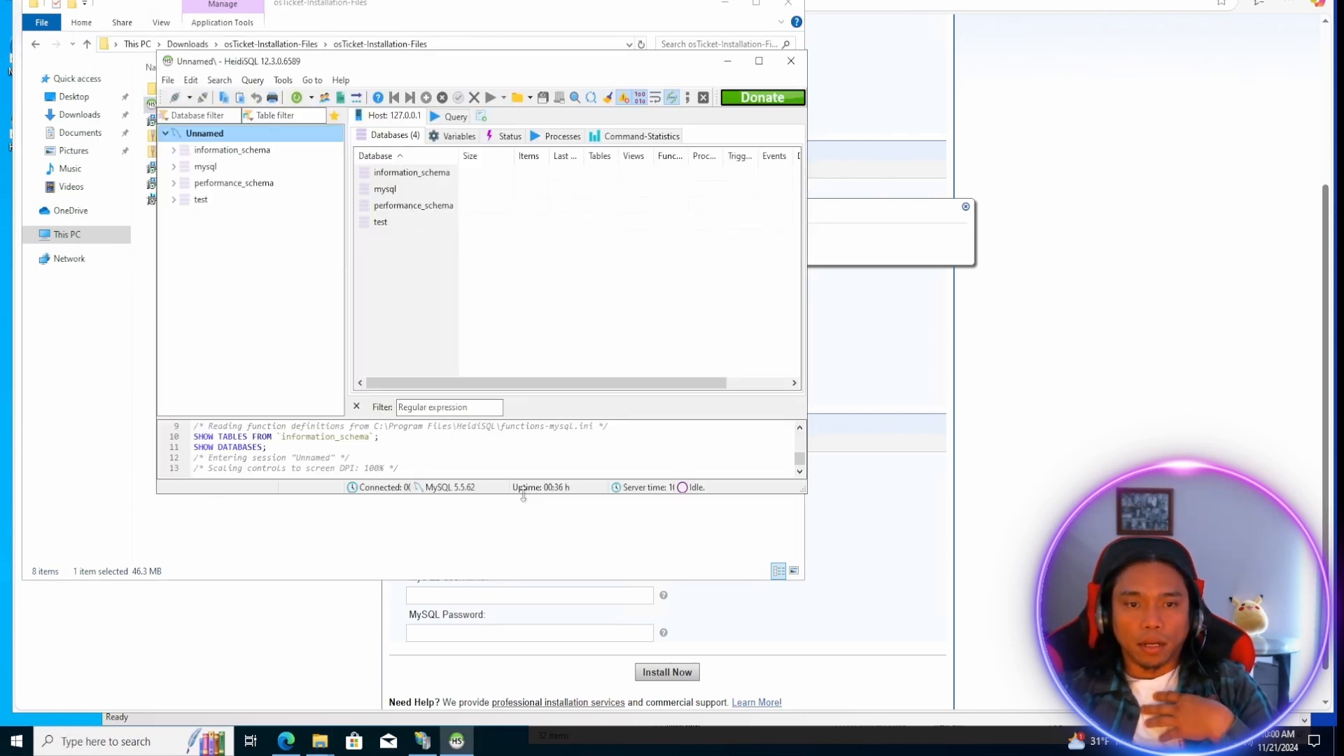
{"action": "left_click", "coordinate": [456, 741]}
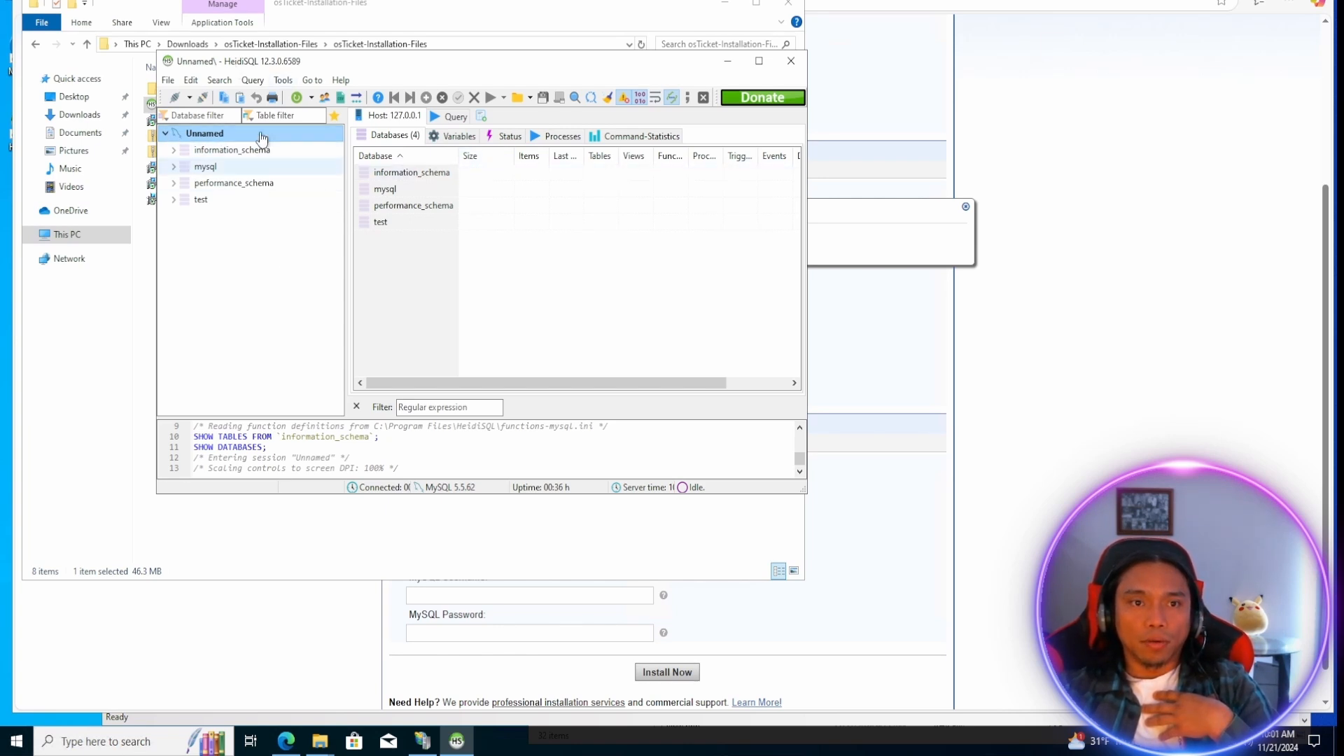
{"action": "right_click", "coordinate": [214, 135]}
{"action": "left_click", "coordinate": [206, 133]}
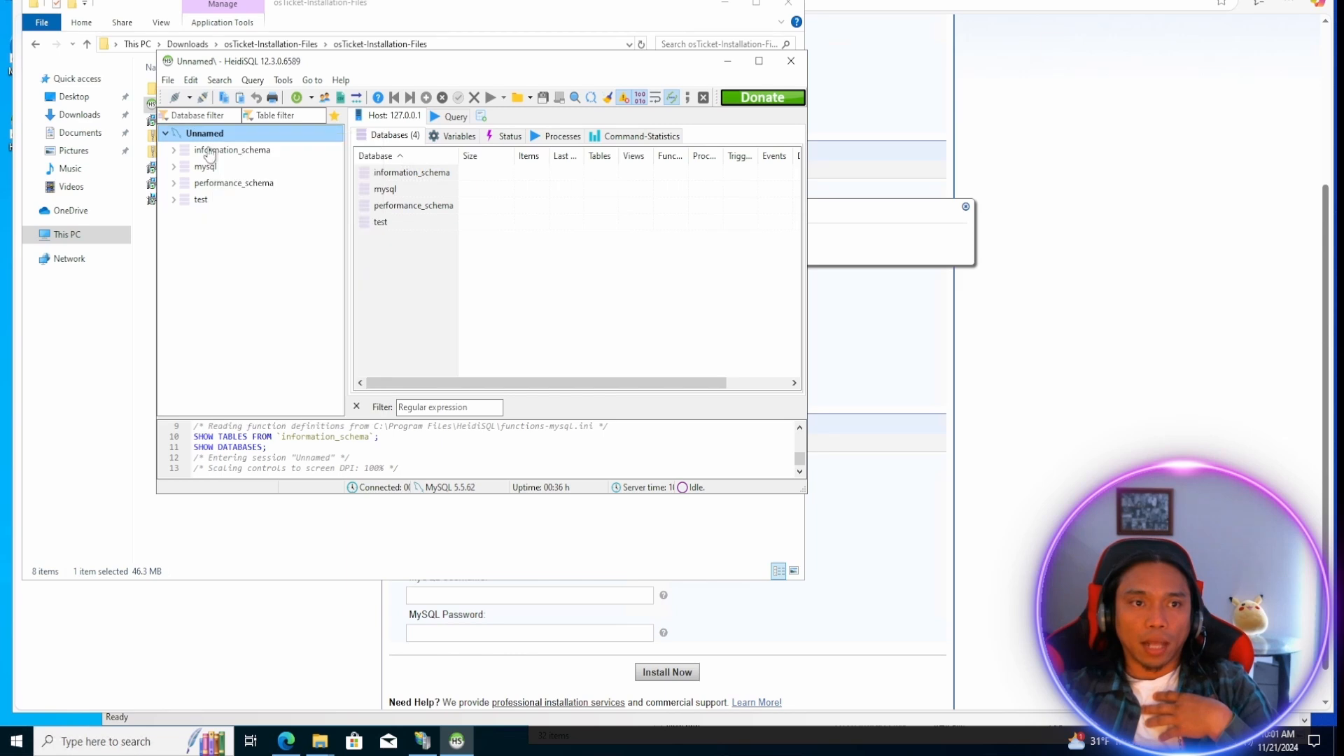
{"action": "right_click", "coordinate": [217, 133]}
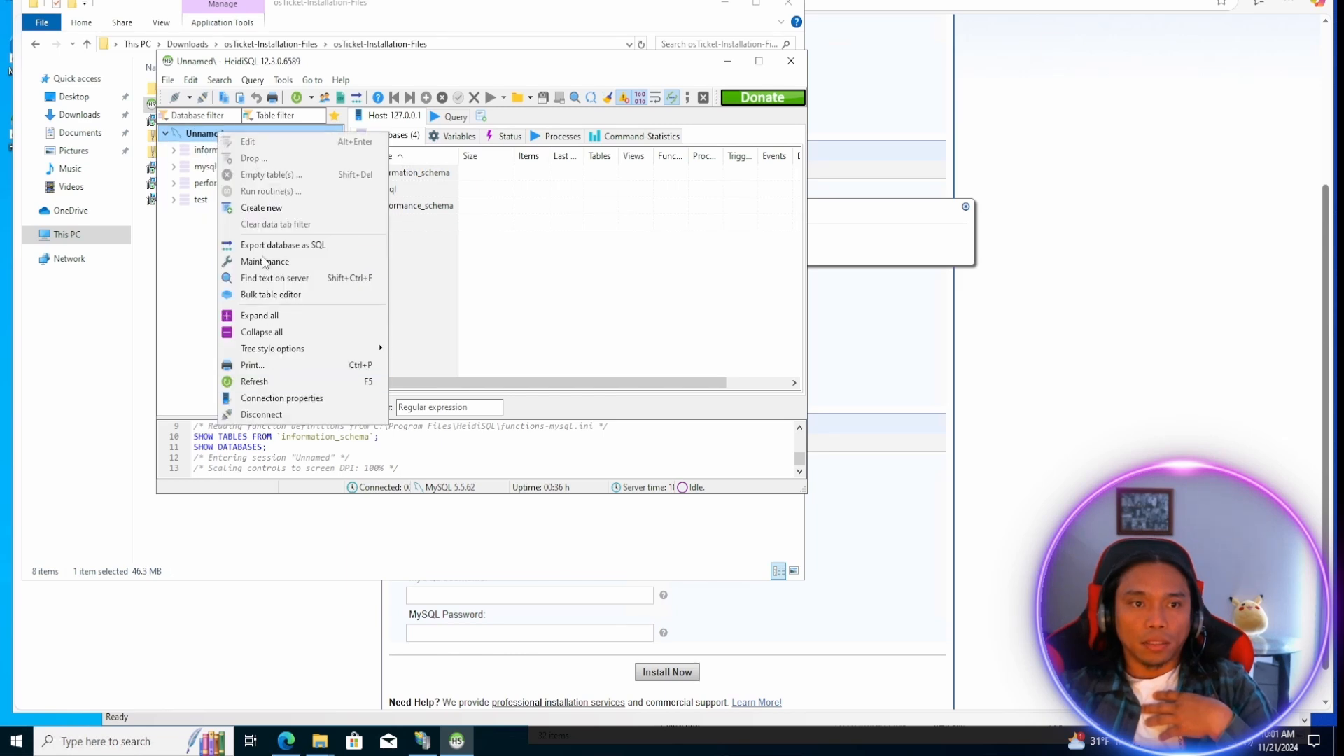
{"action": "mouse_move", "coordinate": [260, 211]}
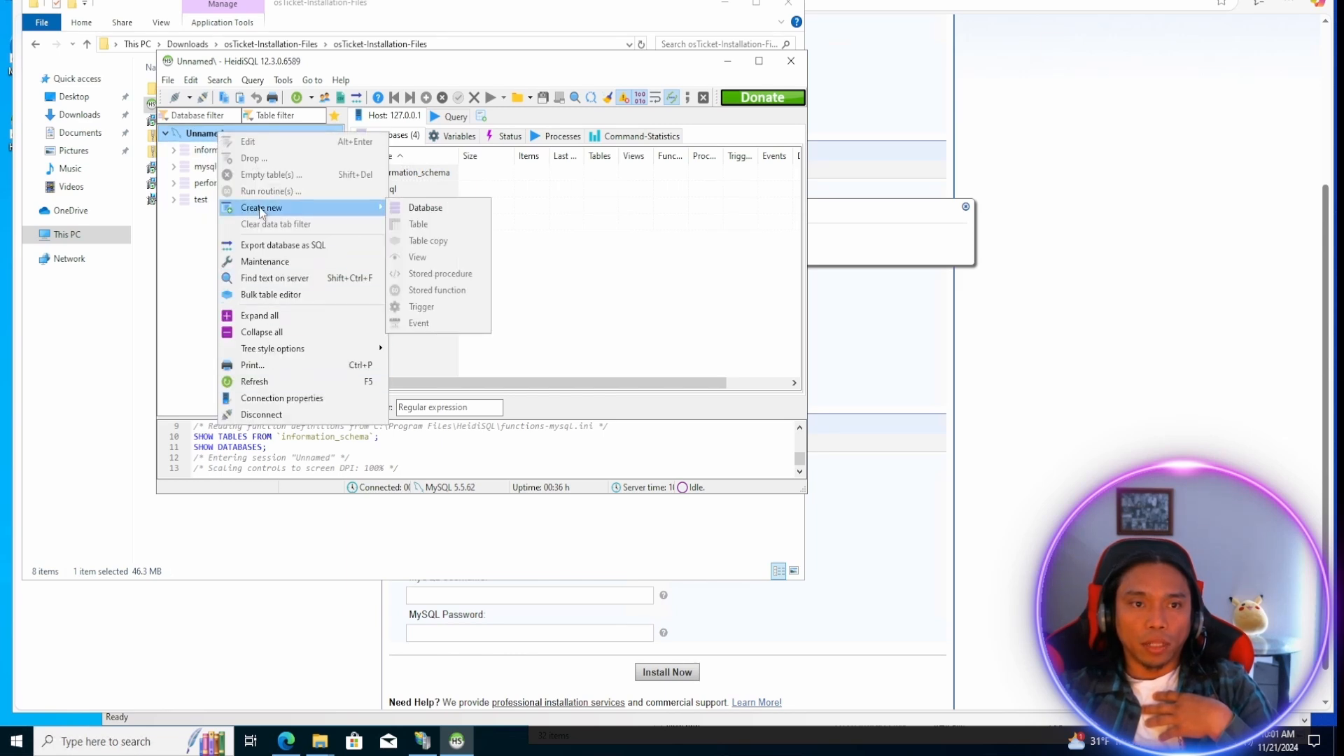
{"action": "left_click", "coordinate": [423, 208]}
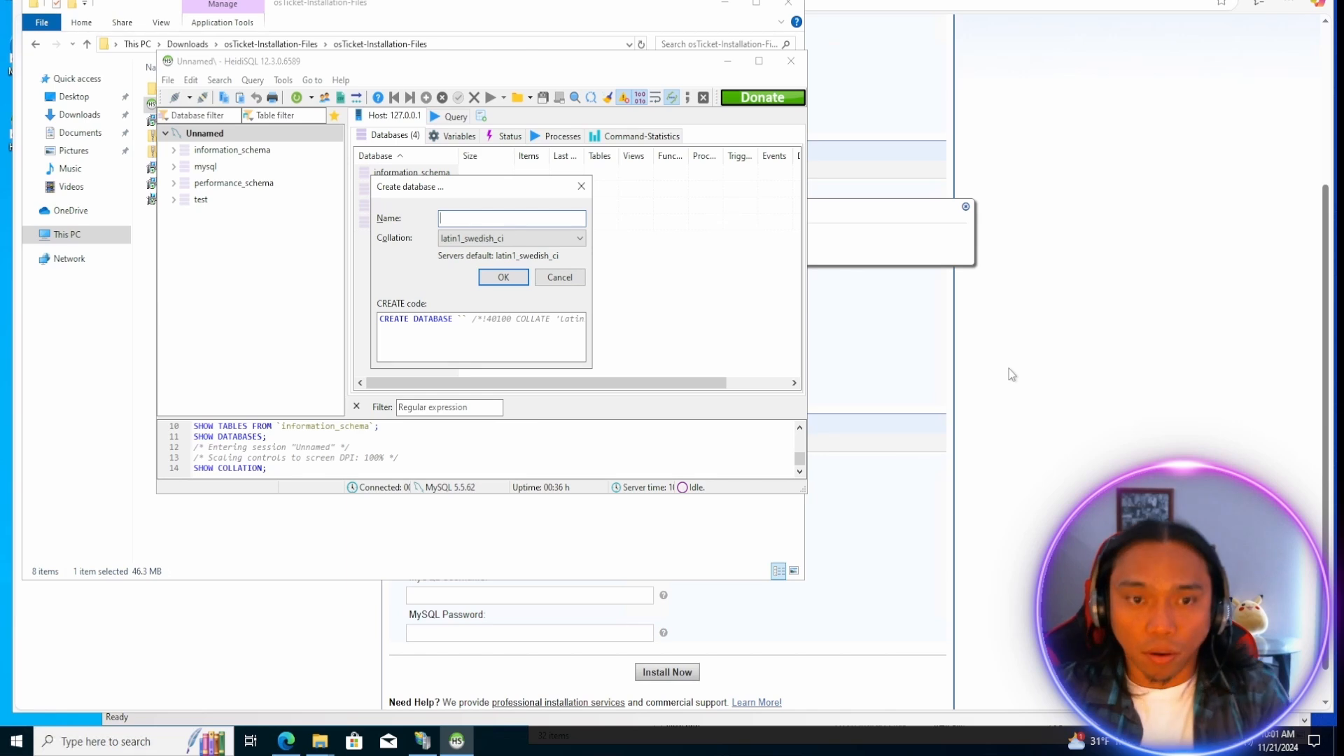
{"action": "type", "text": "osTicket"}
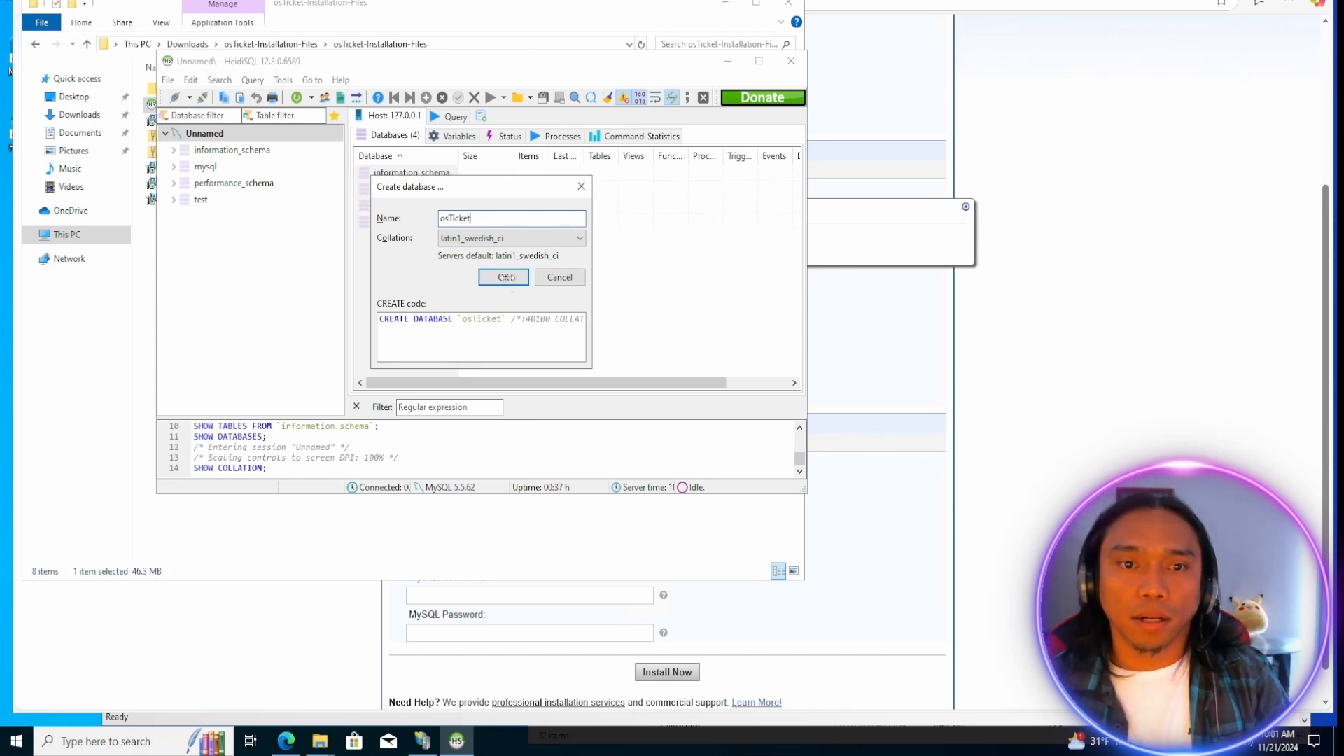
{"action": "left_click", "coordinate": [506, 277]}
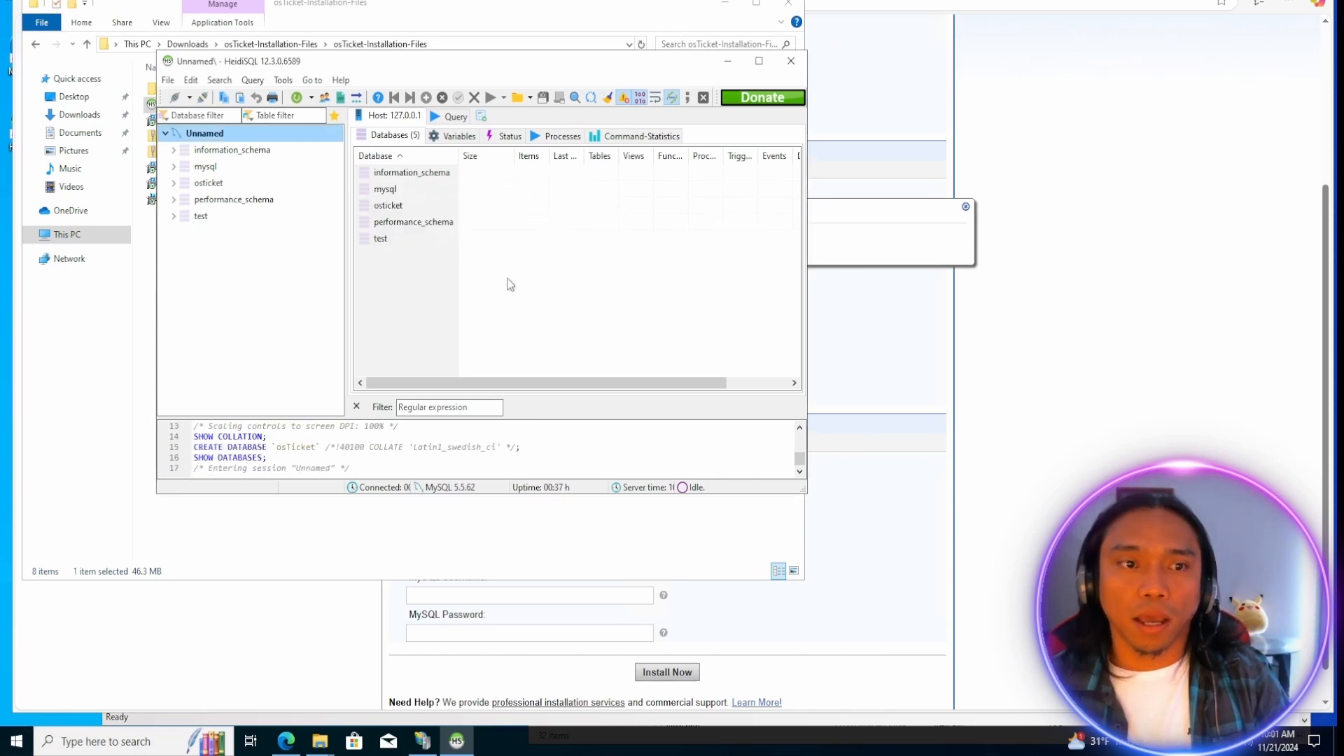
{"action": "left_click", "coordinate": [210, 184]}
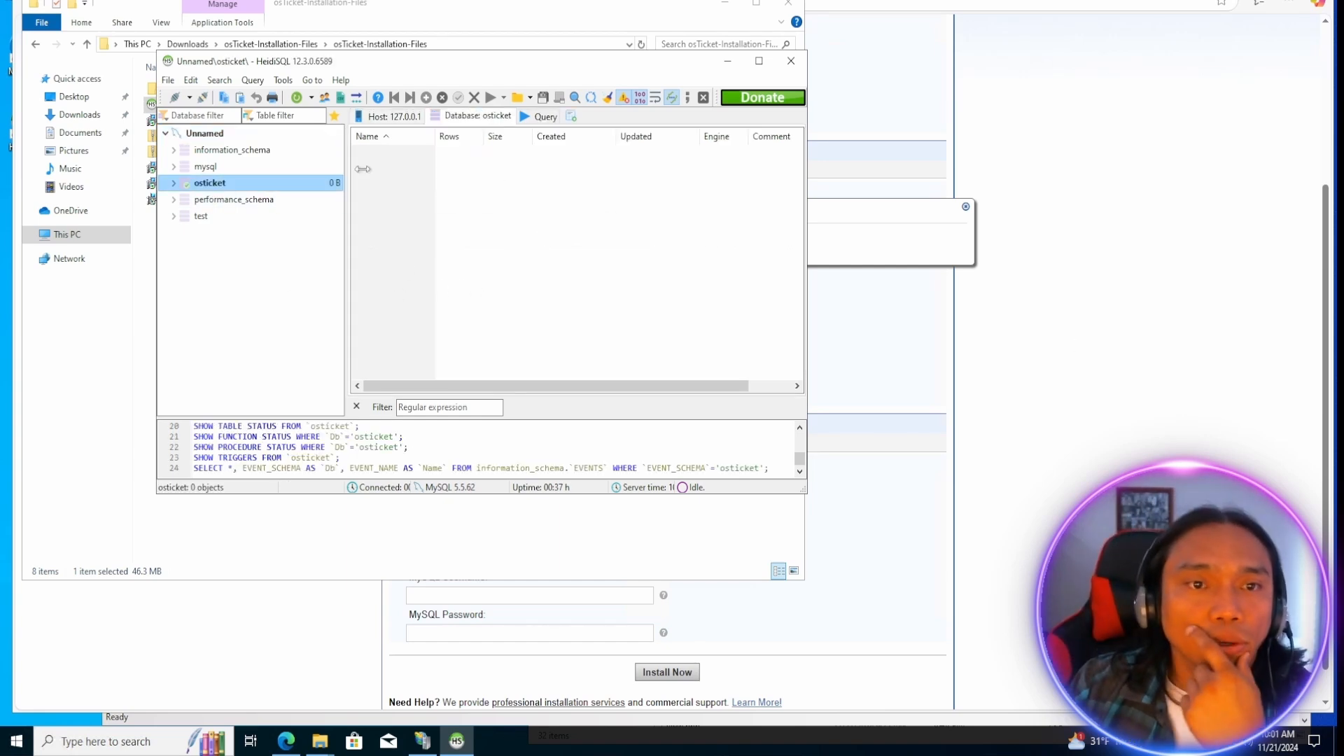
Switch to the osTicket installer page in Edge and enter osTicket as MySQL database, root as MySQL username, and the MySQL password.
{"action": "left_click_drag", "start_coordinate": [577, 69], "coordinate": [762, 69]}
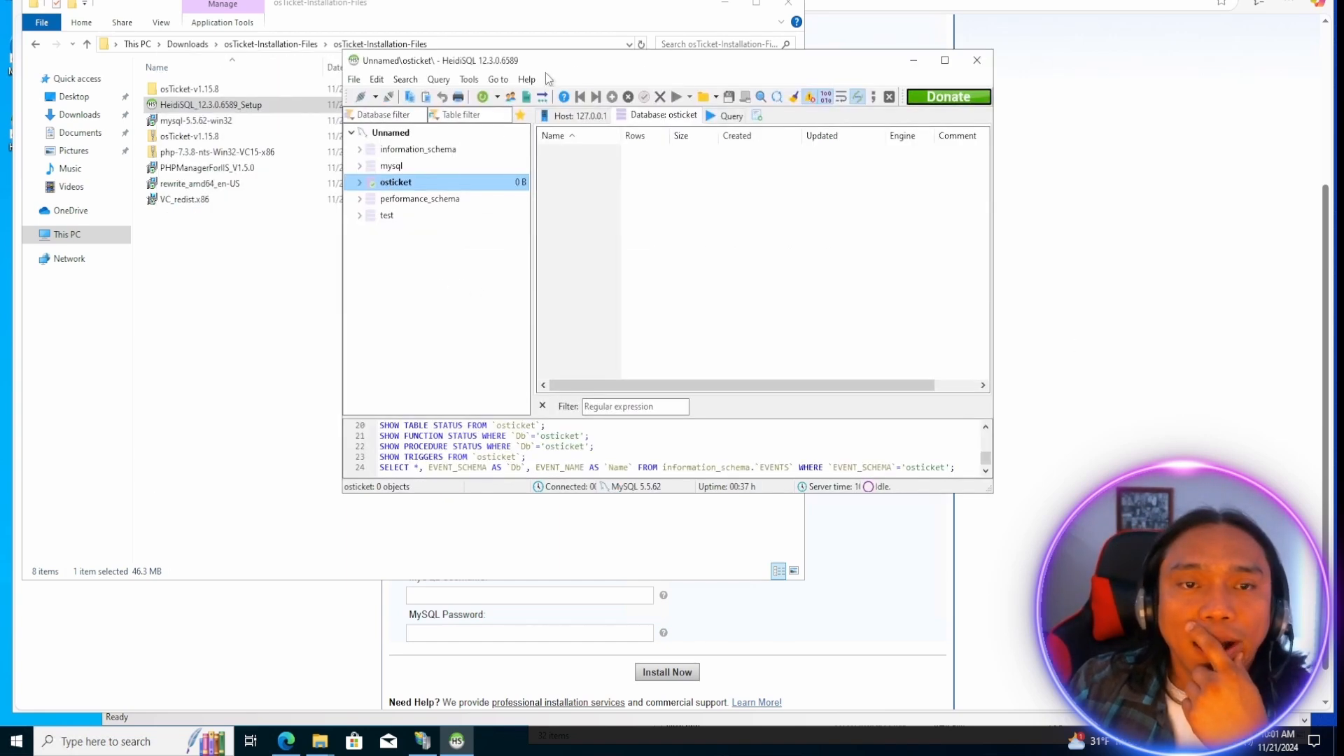
{"action": "left_click_drag", "start_coordinate": [600, 66], "coordinate": [488, 68]}
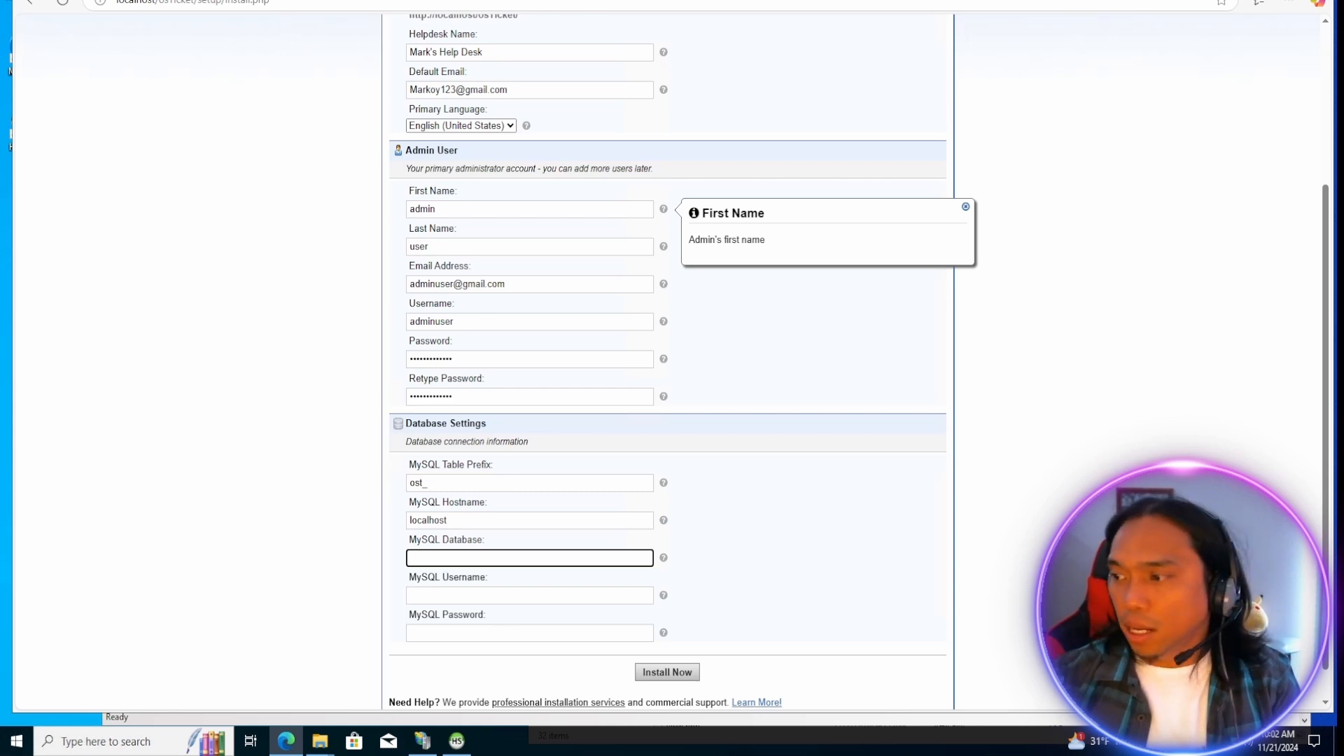
{"action": "type", "text": "osTicket"}
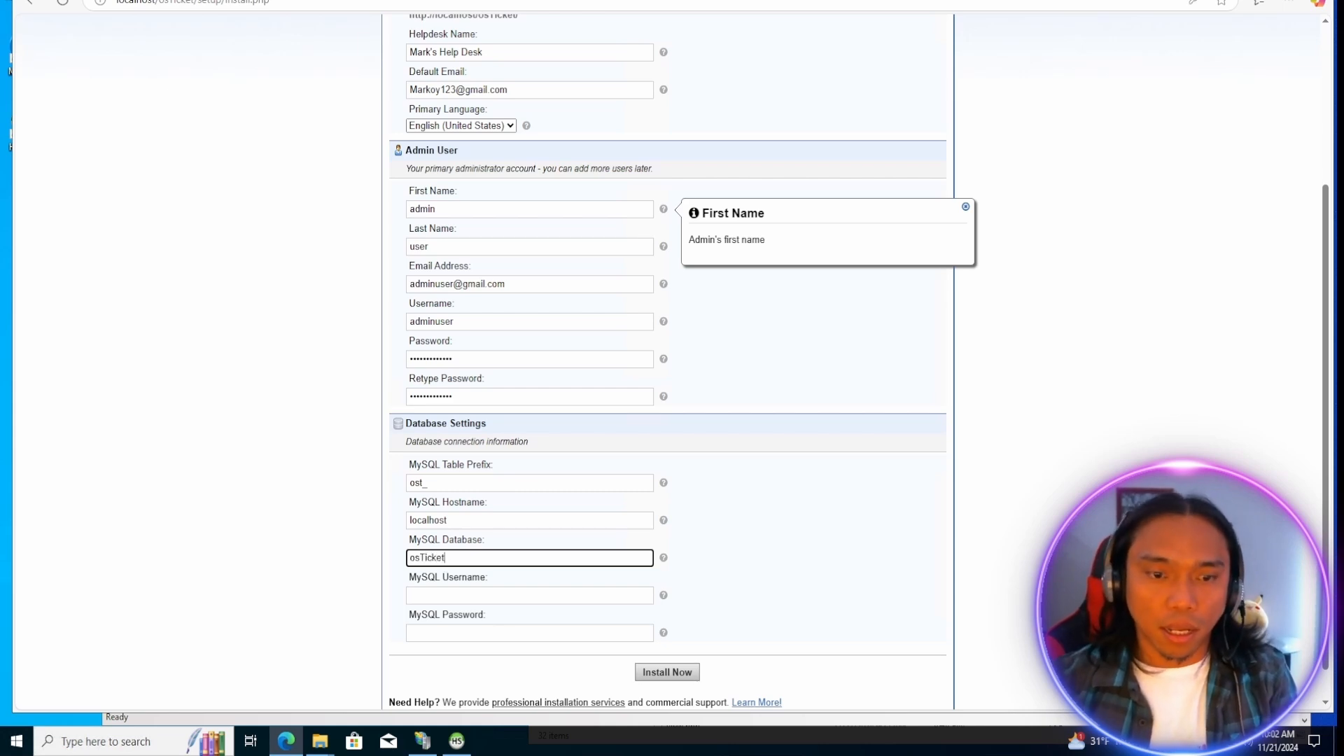
{"action": "key", "text": "Tab"}
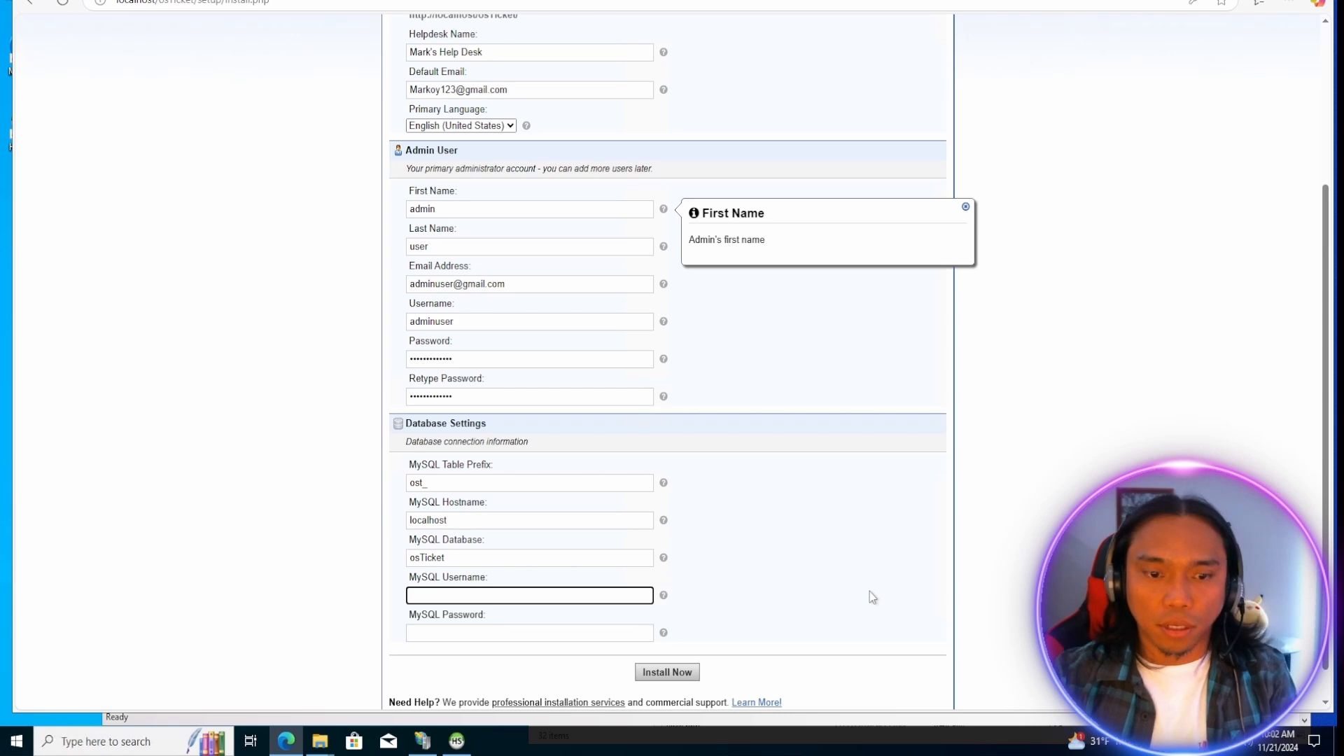
{"action": "type", "text": "root"}
{"action": "key", "text": "Tab"}
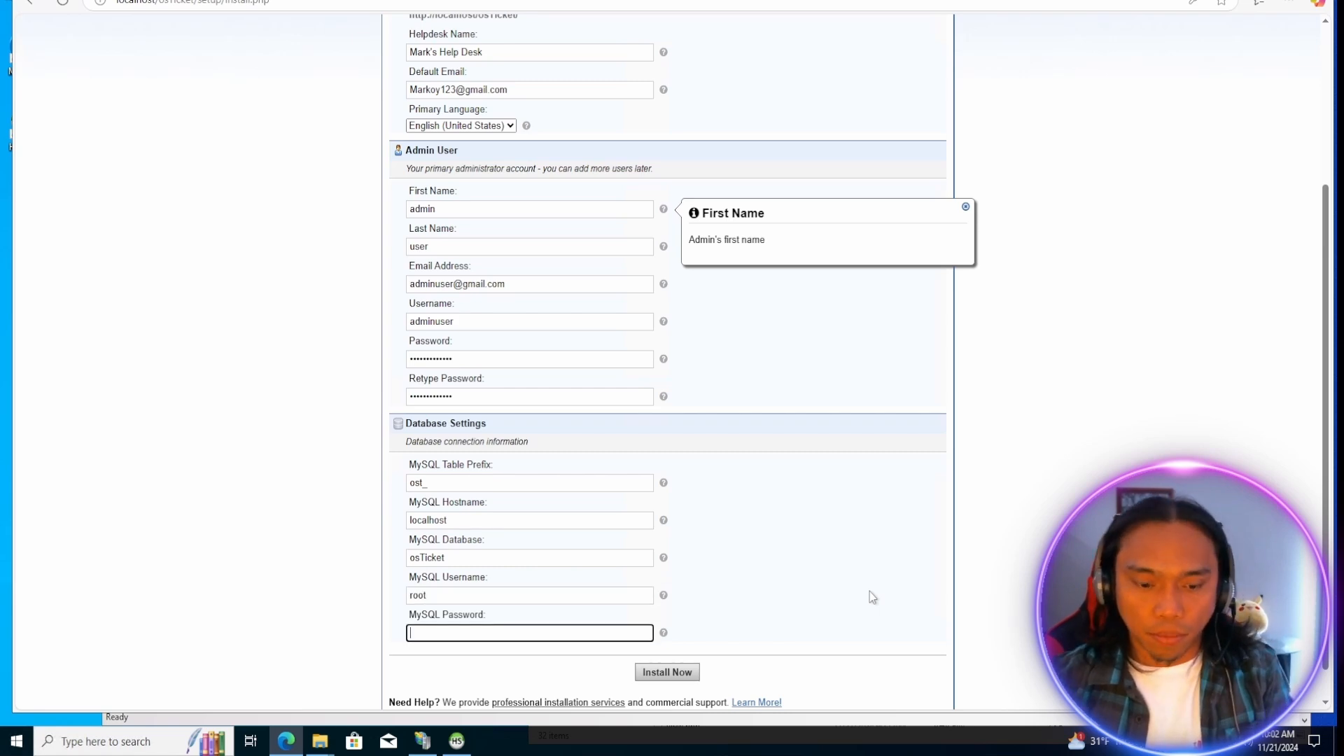
{"action": "type", "text": "root"}
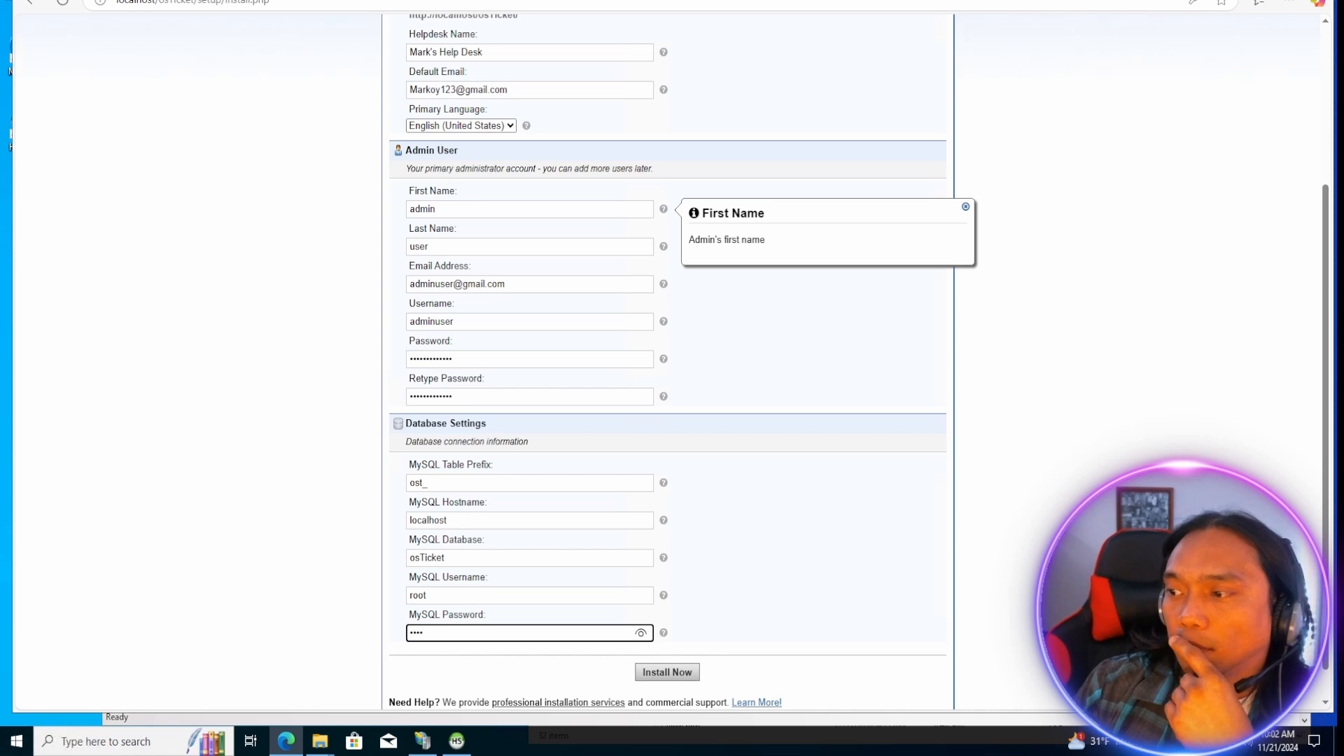
{"action": "left_click", "coordinate": [805, 394]}
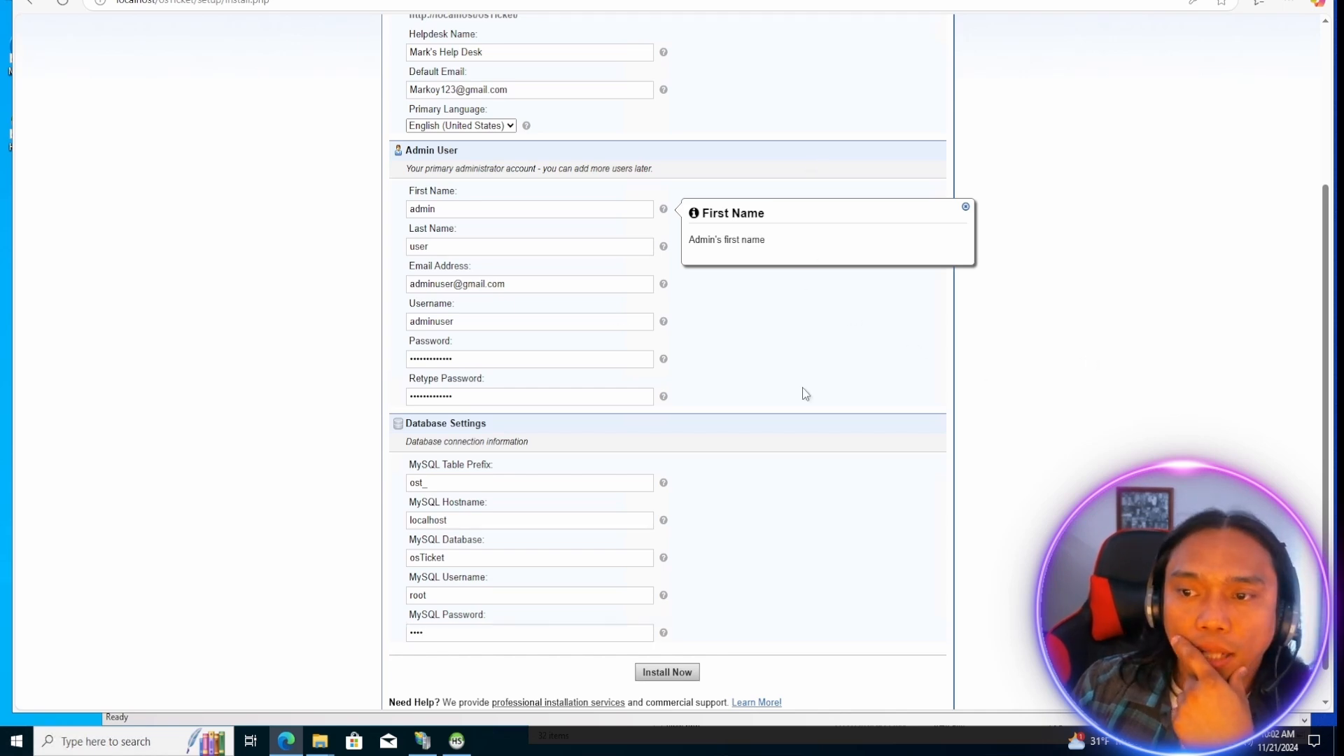
Start the osTicket installation from the completed form and dismiss the browser's offer to save the password.
{"action": "scroll", "coordinate": [677, 647], "scroll_direction": "down", "scroll_amount": 1}
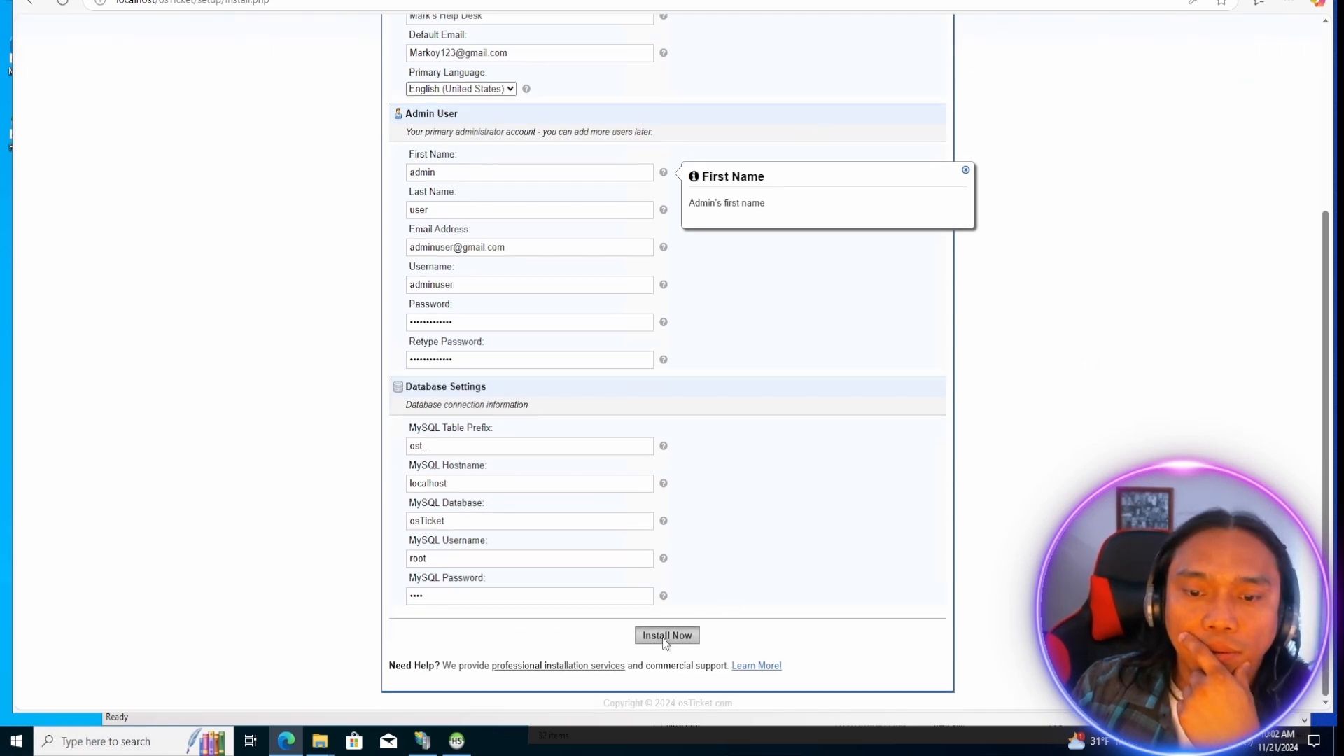
{"action": "left_click", "coordinate": [662, 636]}
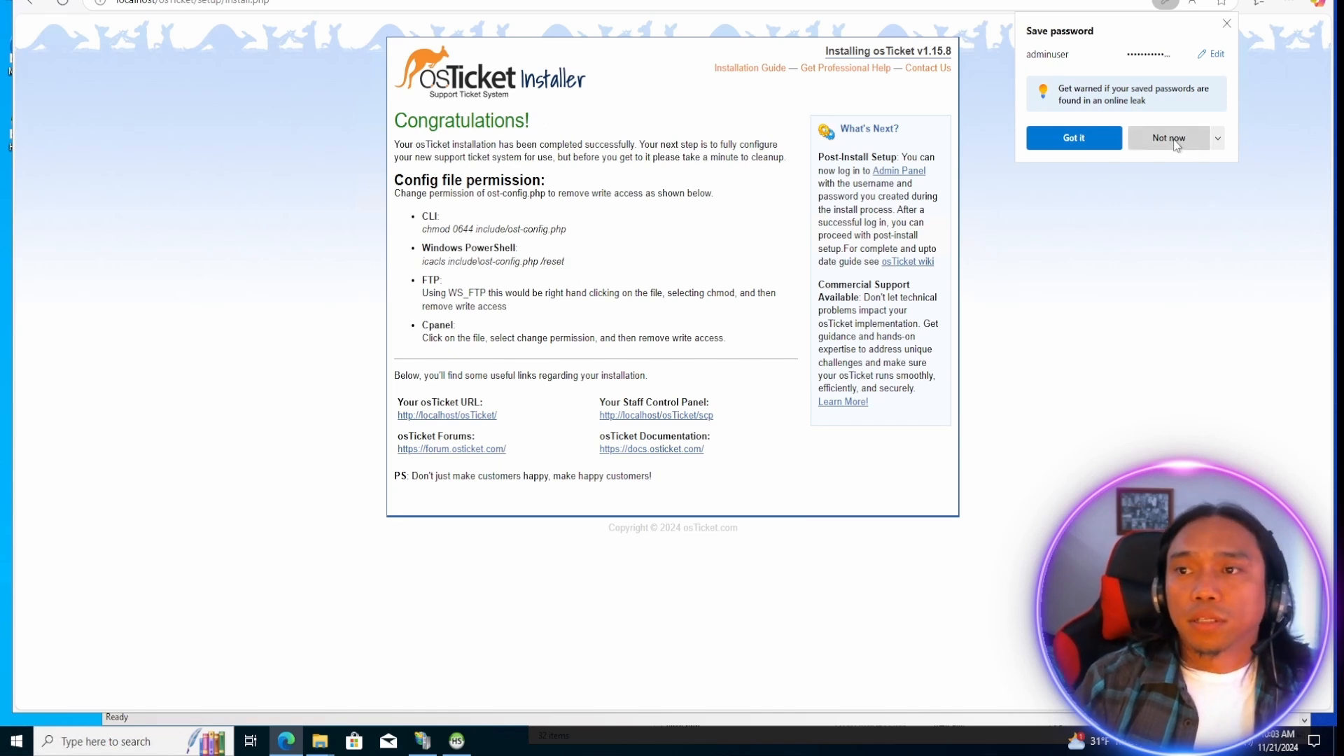
{"action": "left_click", "coordinate": [1226, 23]}
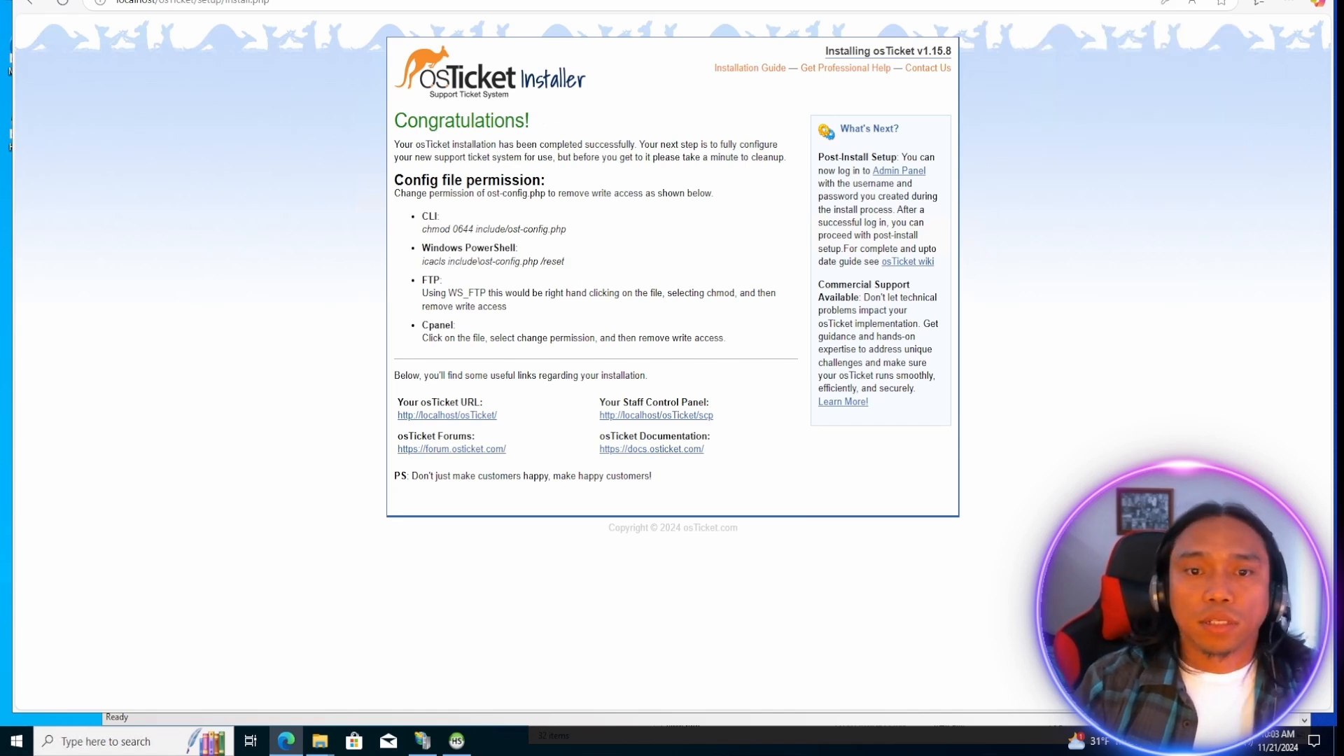